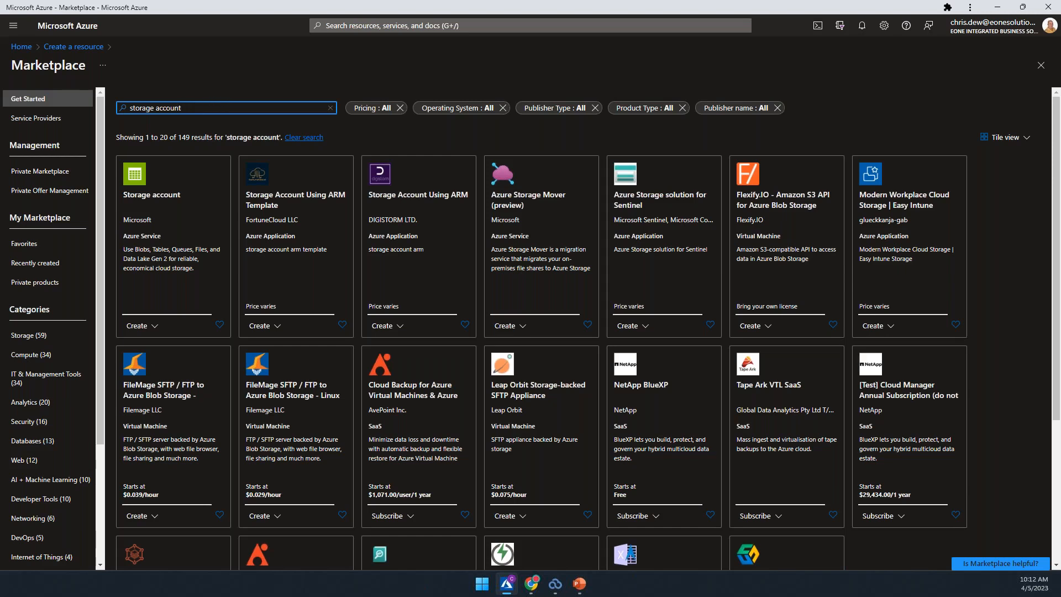
Start creating a Microsoft Storage account under the Demo/Test subscription in the PopdockDemo resource group
click(152, 331)
click(152, 344)
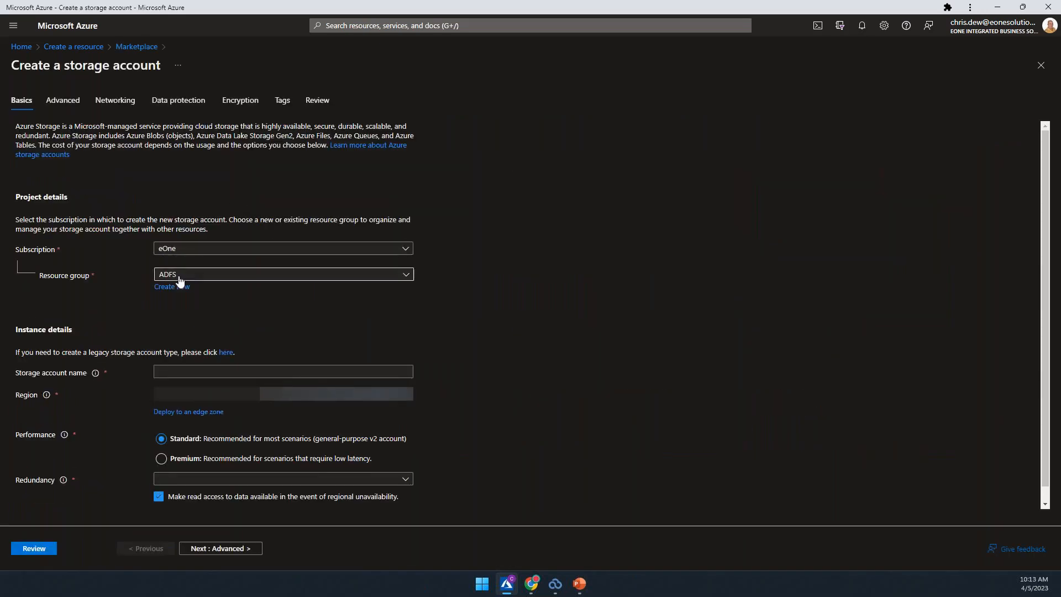
click(174, 249)
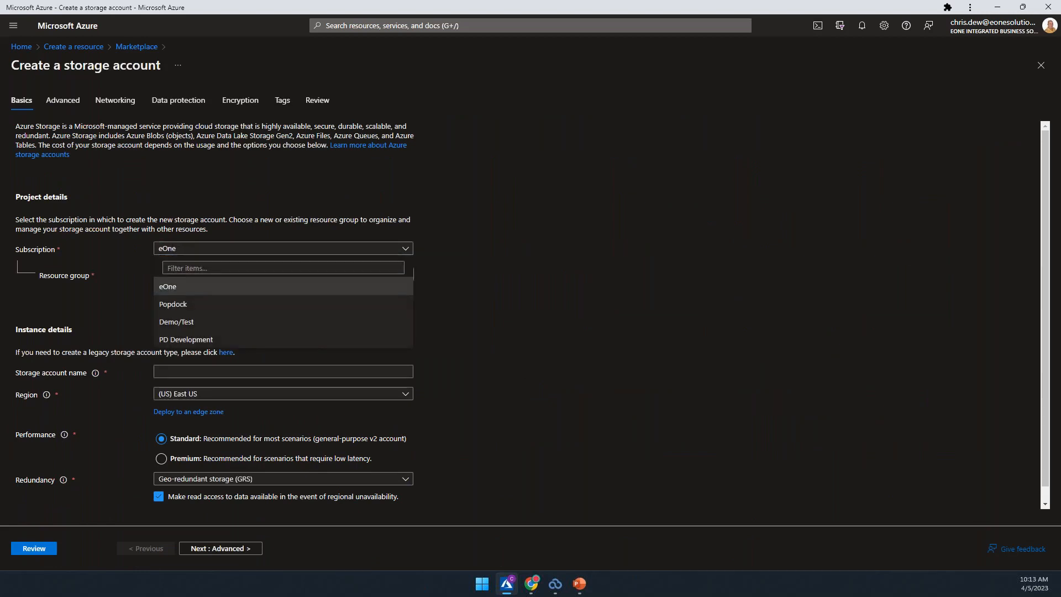
click(190, 322)
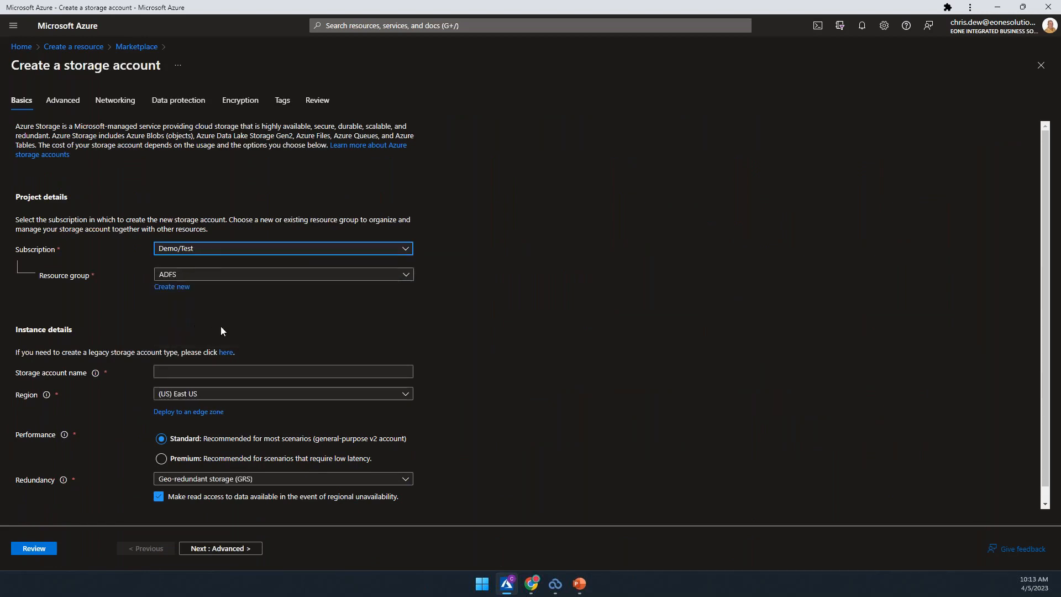
click(201, 275)
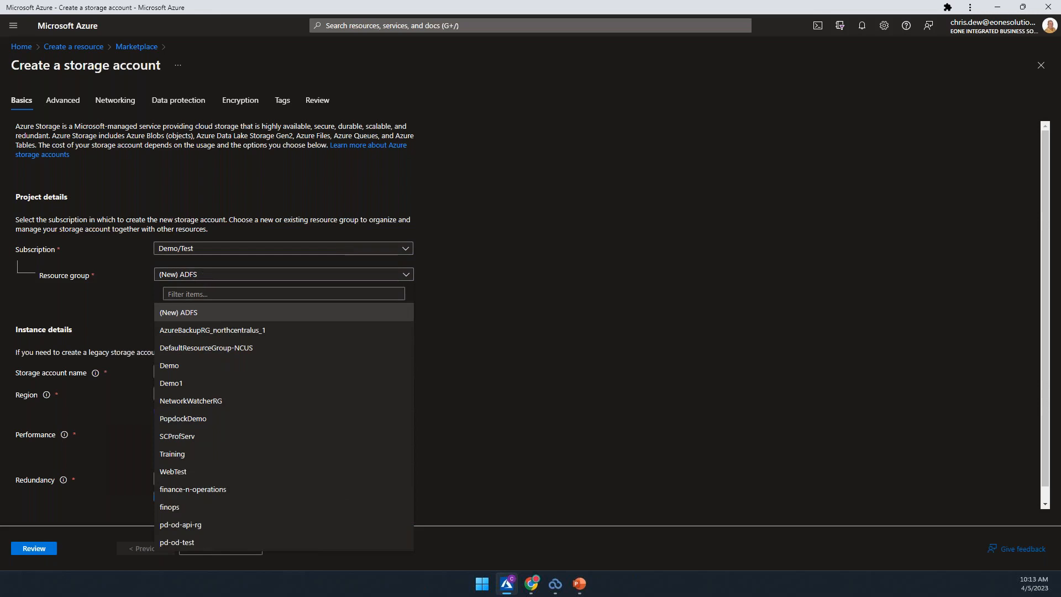
click(190, 419)
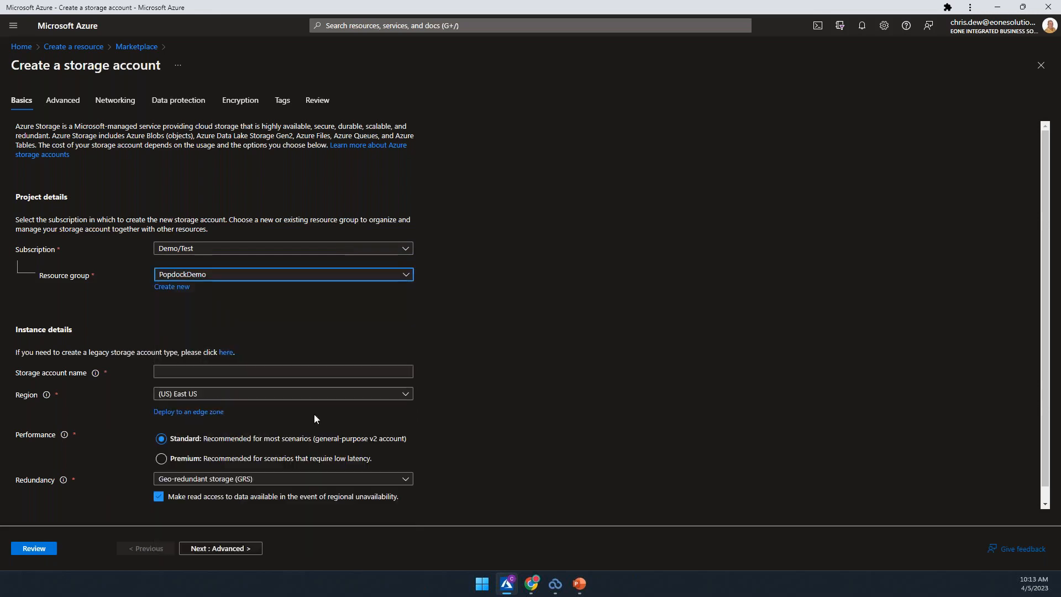
Name the new storage account pdlutdemo
click(173, 372)
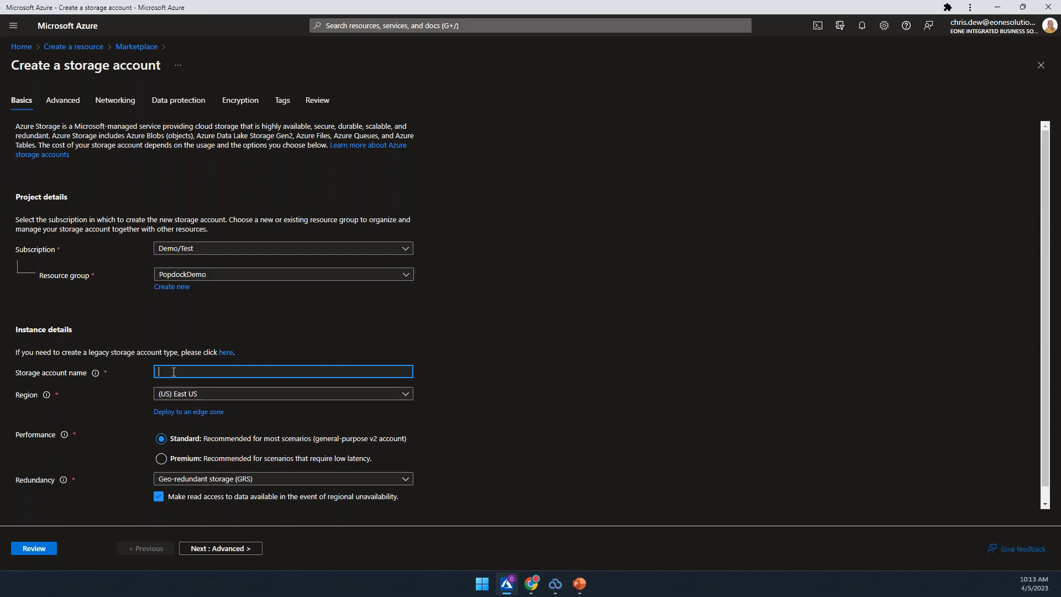
text(pd)
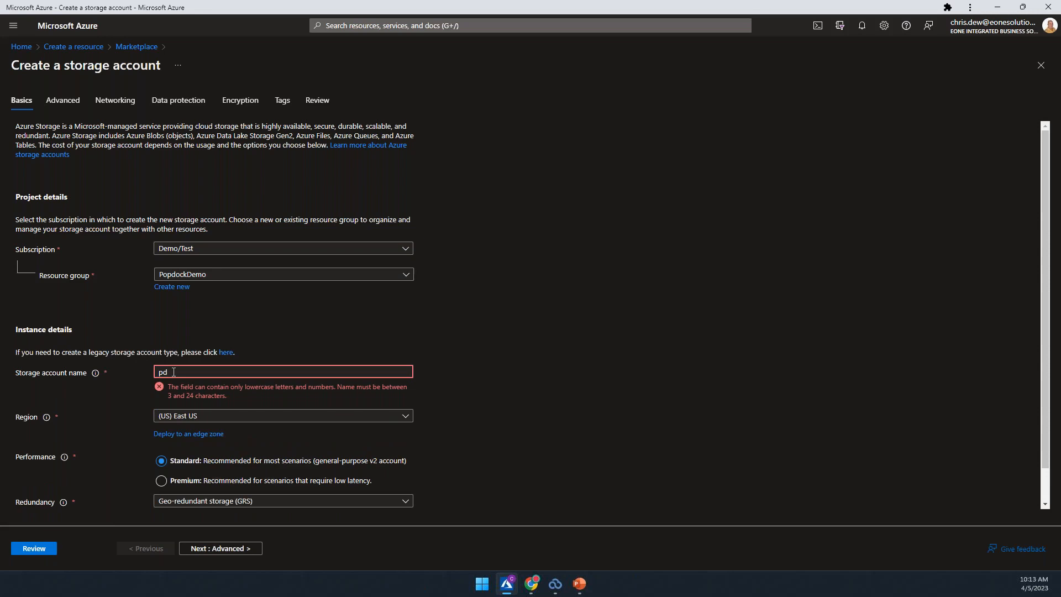
text(lu)
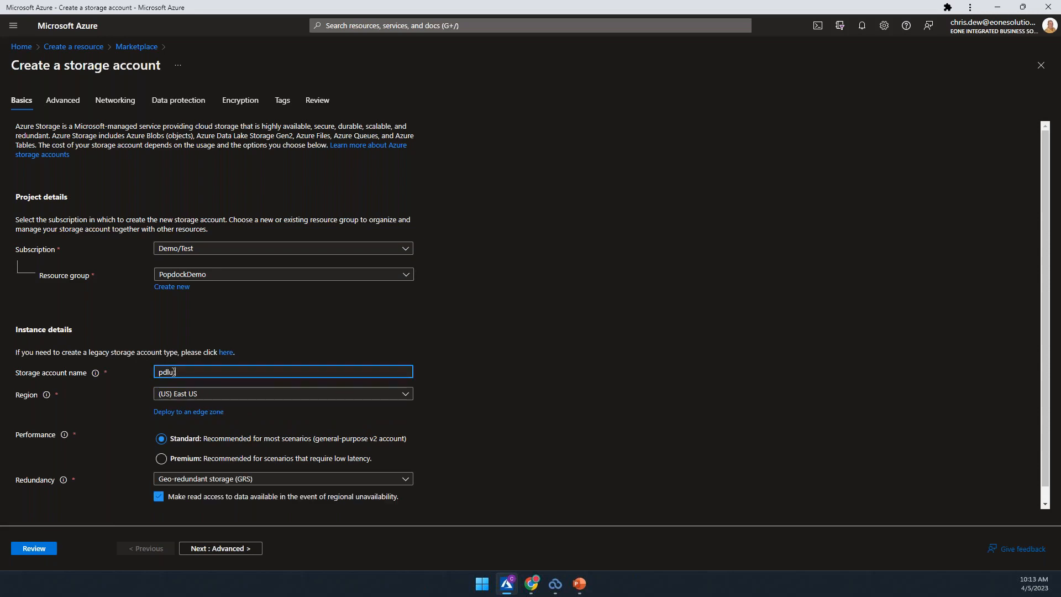
text(tdemo)
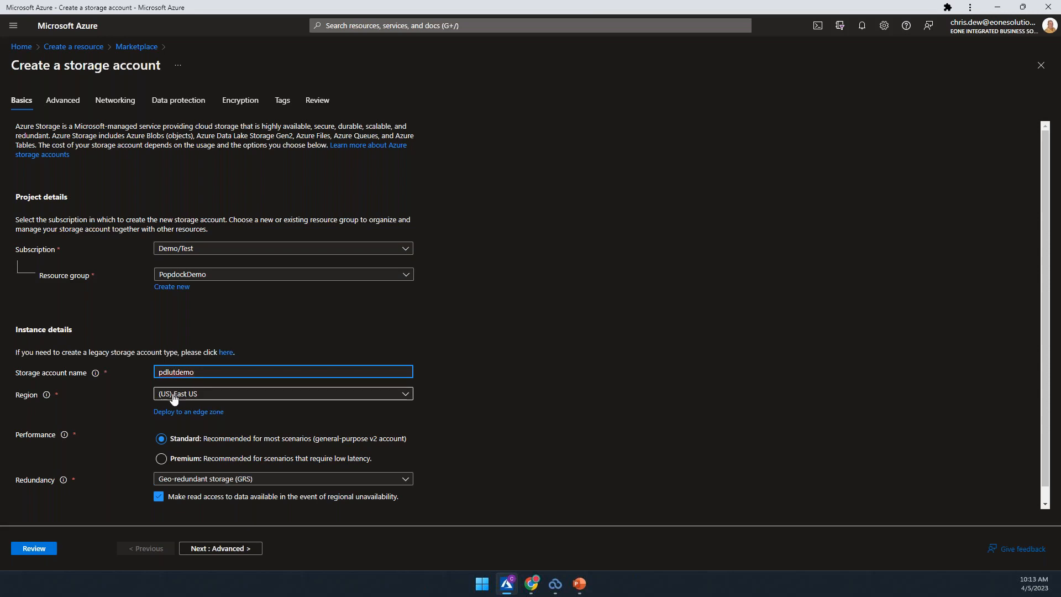
Set the storage account's region to (US) North Central US and its redundancy to Locally-redundant storage (LRS)
click(174, 395)
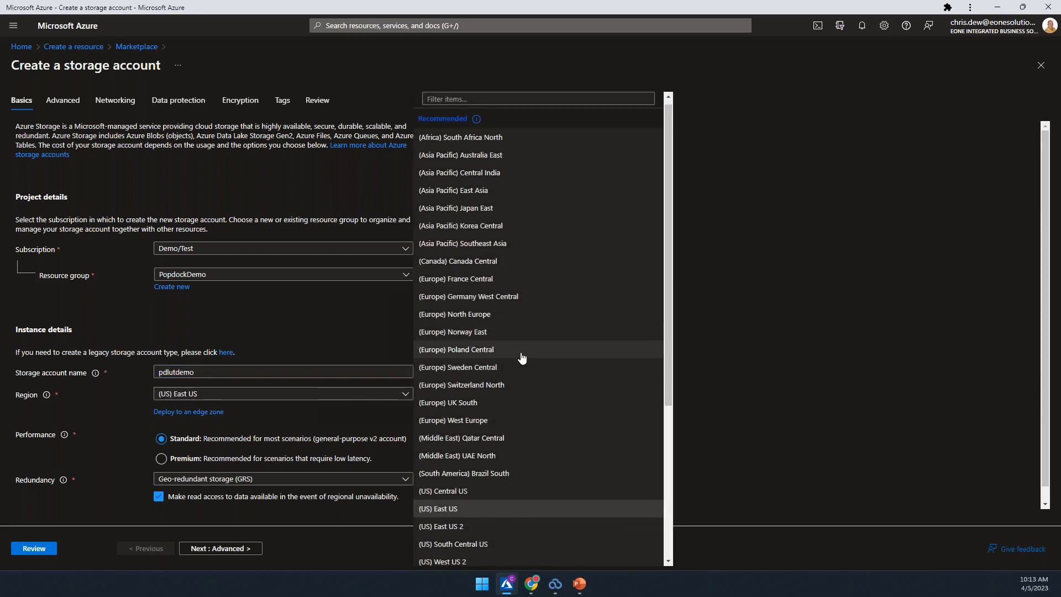
scroll(520, 442, down, 1)
scroll(519, 445, down, 3)
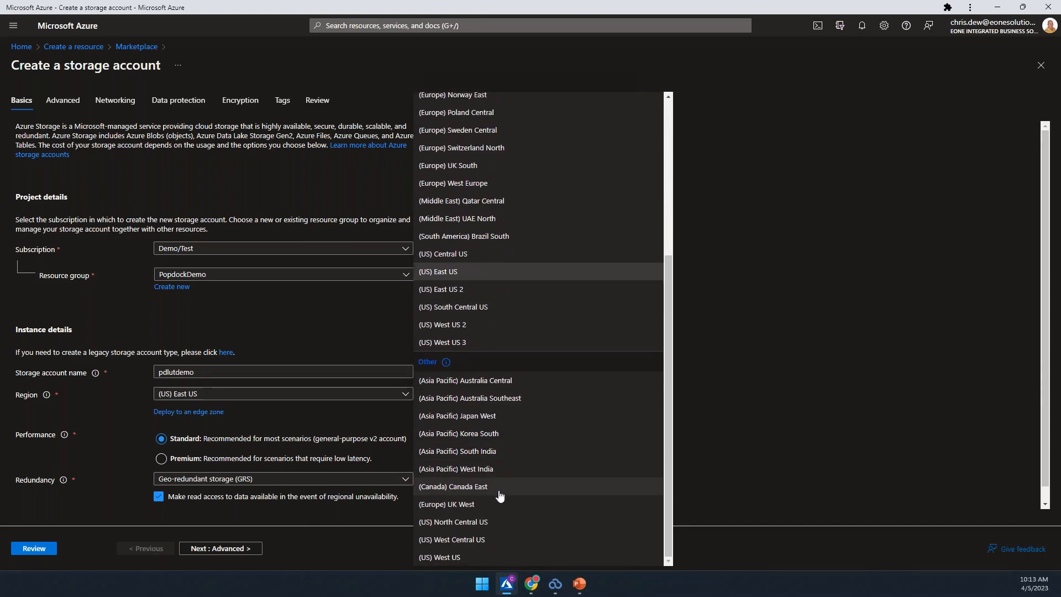
click(484, 521)
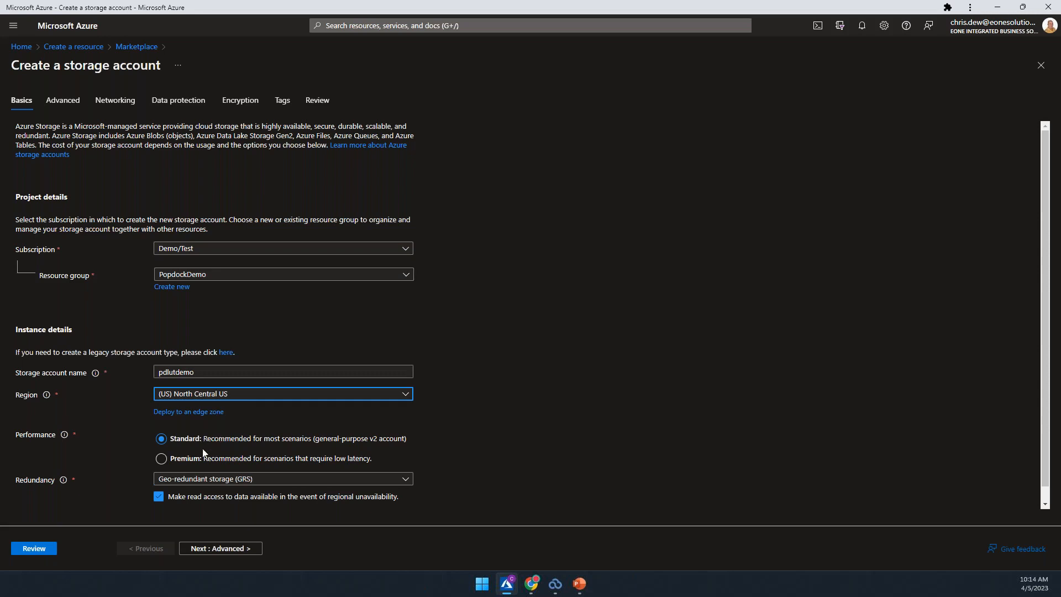
click(189, 482)
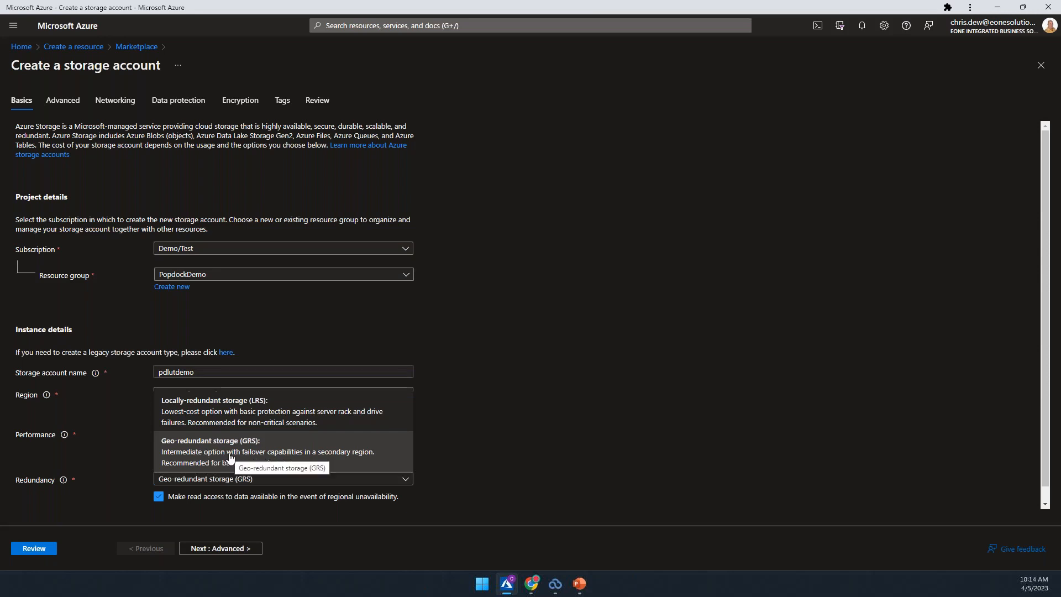
click(246, 416)
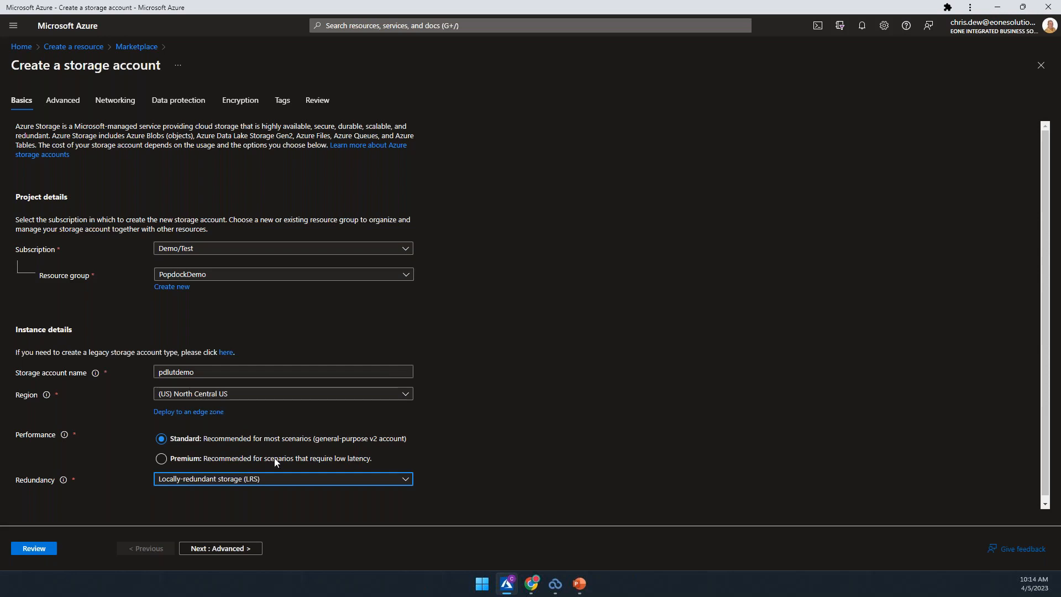
Enable the hierarchical namespace for Data Lake Storage Gen2 in the storage account's advanced settings
click(221, 549)
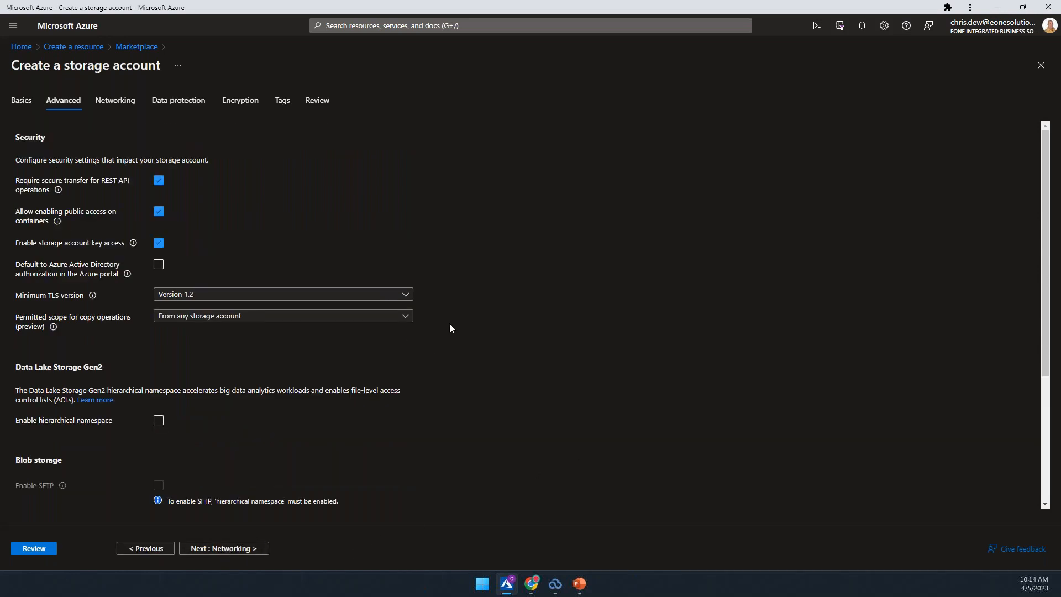
scroll(582, 361, down, 1)
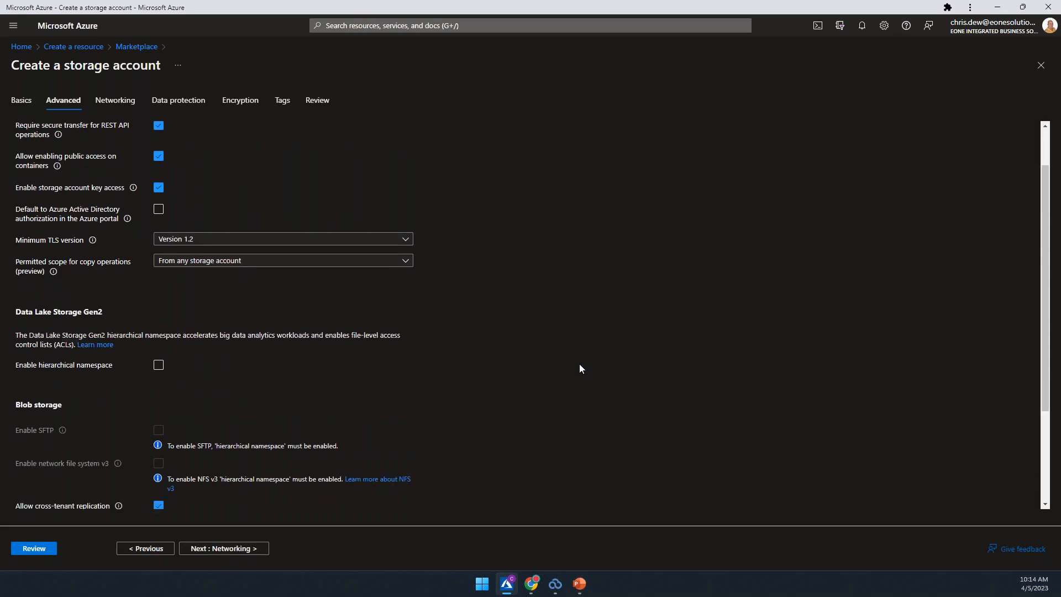
scroll(579, 363, down, 1)
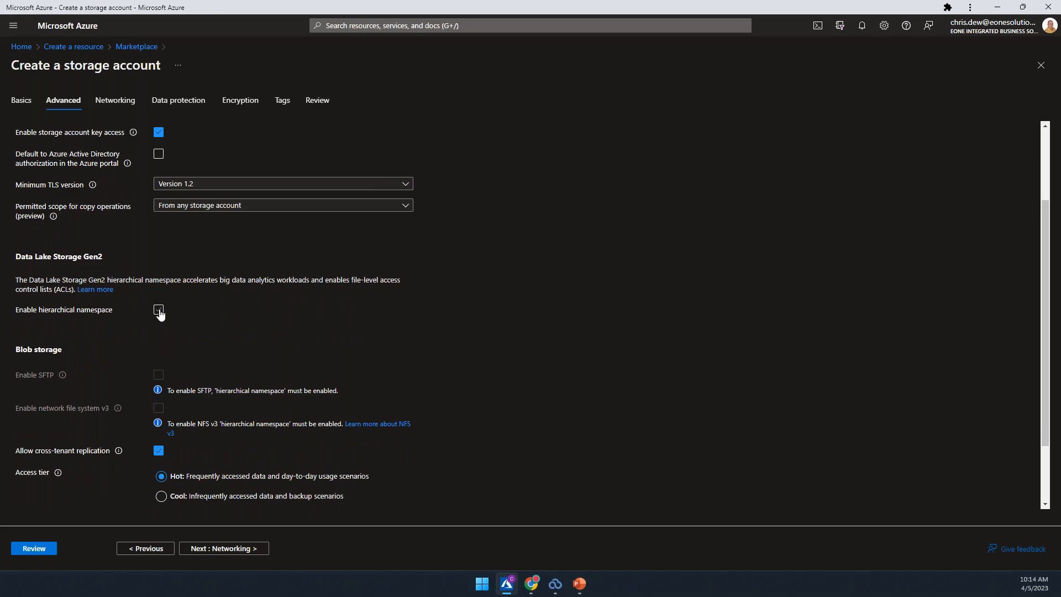
click(159, 311)
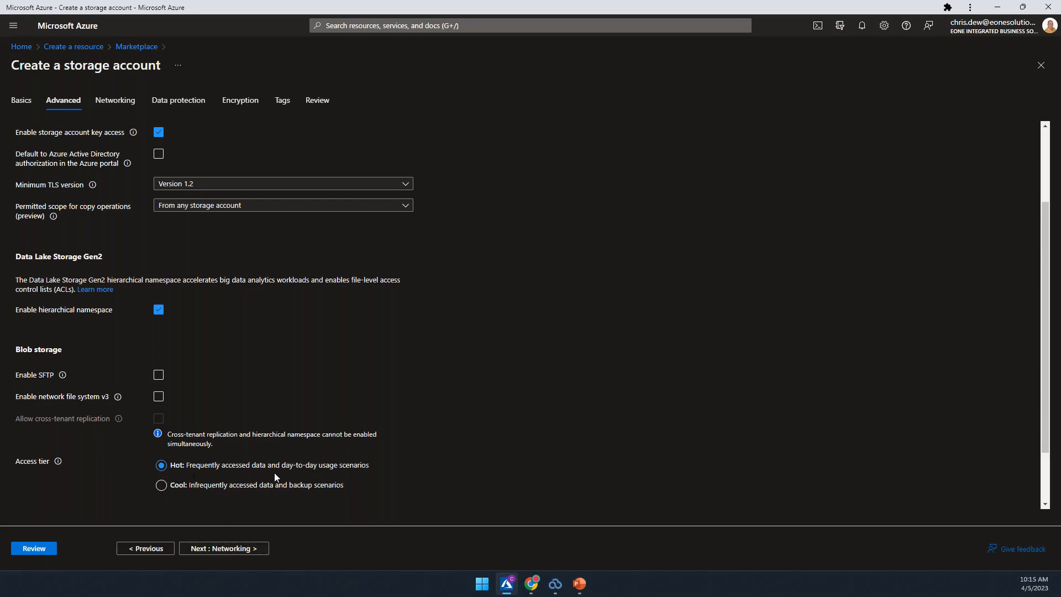
Keep the default networking settings, review the storage account configuration and create the account
click(224, 549)
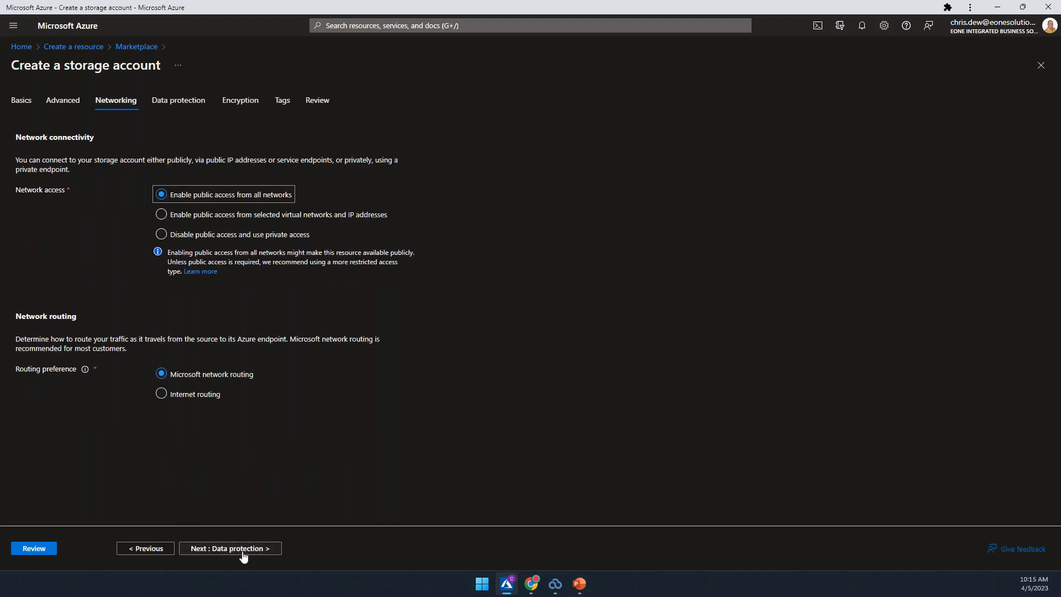
click(33, 548)
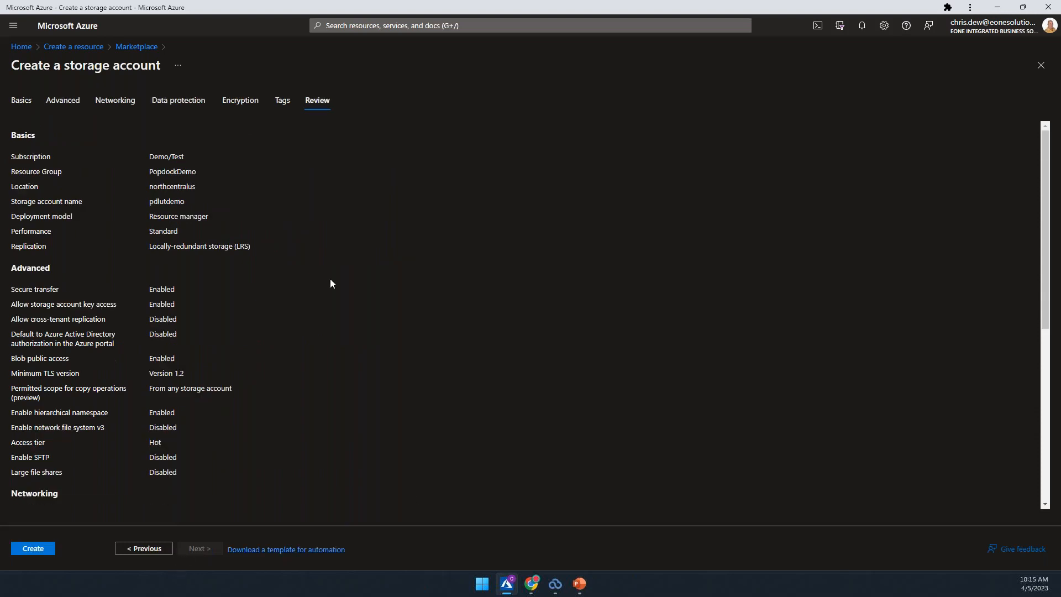
click(32, 549)
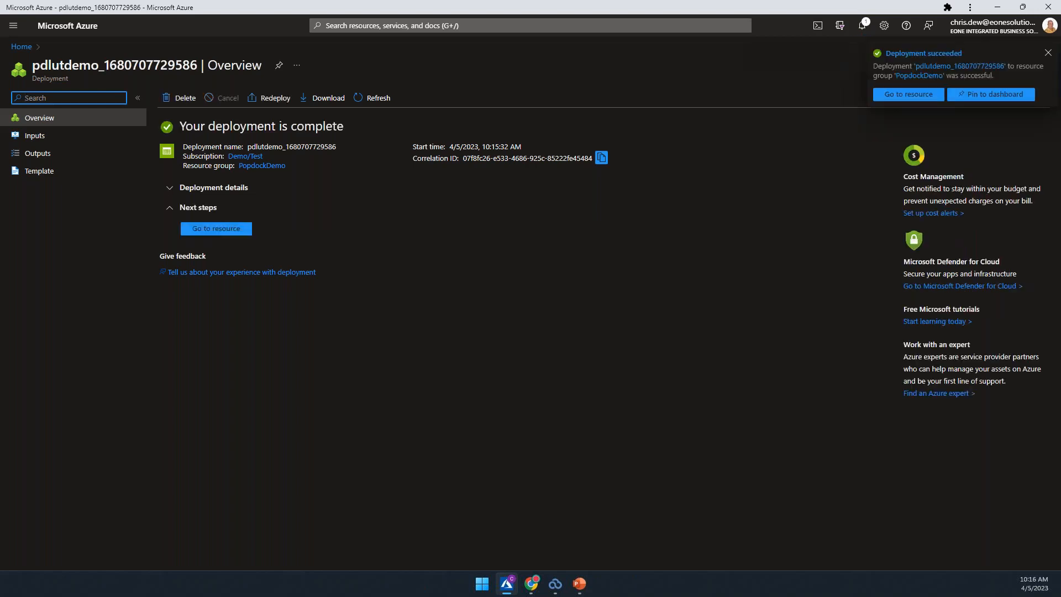
Open the deployed pdlutdemo storage account and create a private container named gplists
click(908, 95)
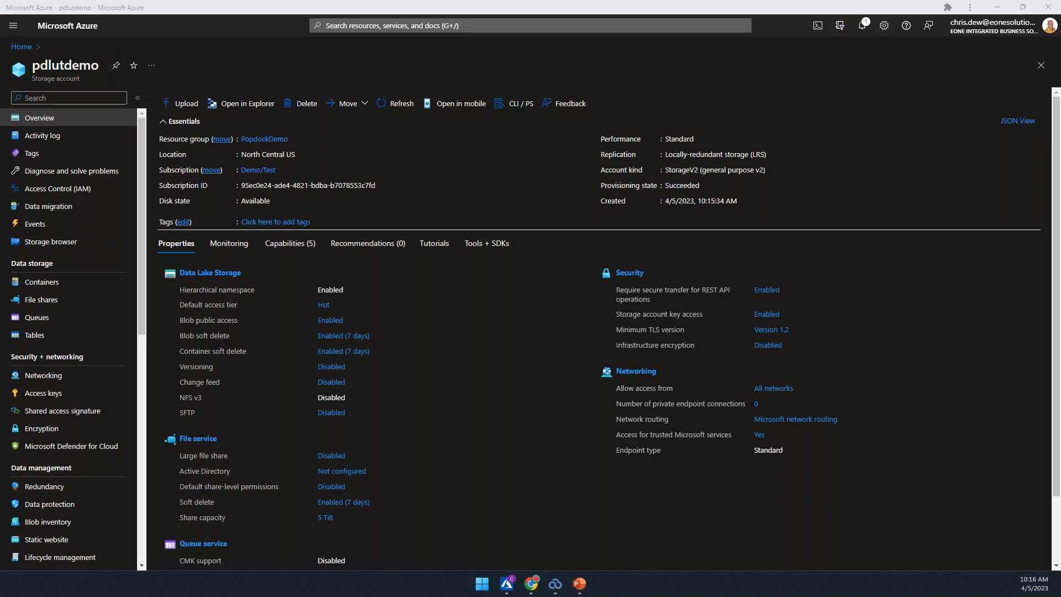
click(58, 287)
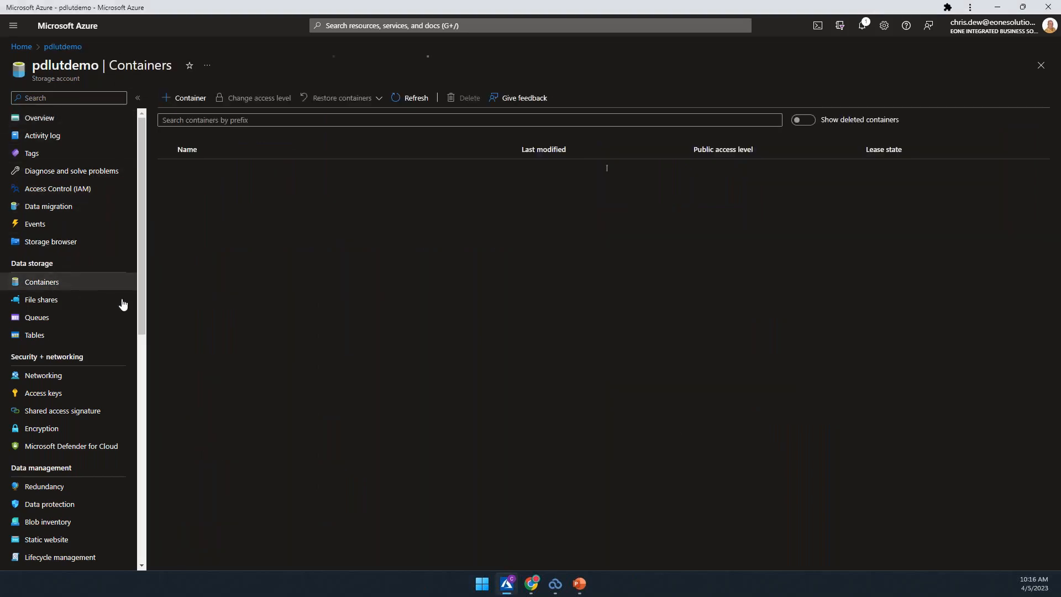
click(184, 98)
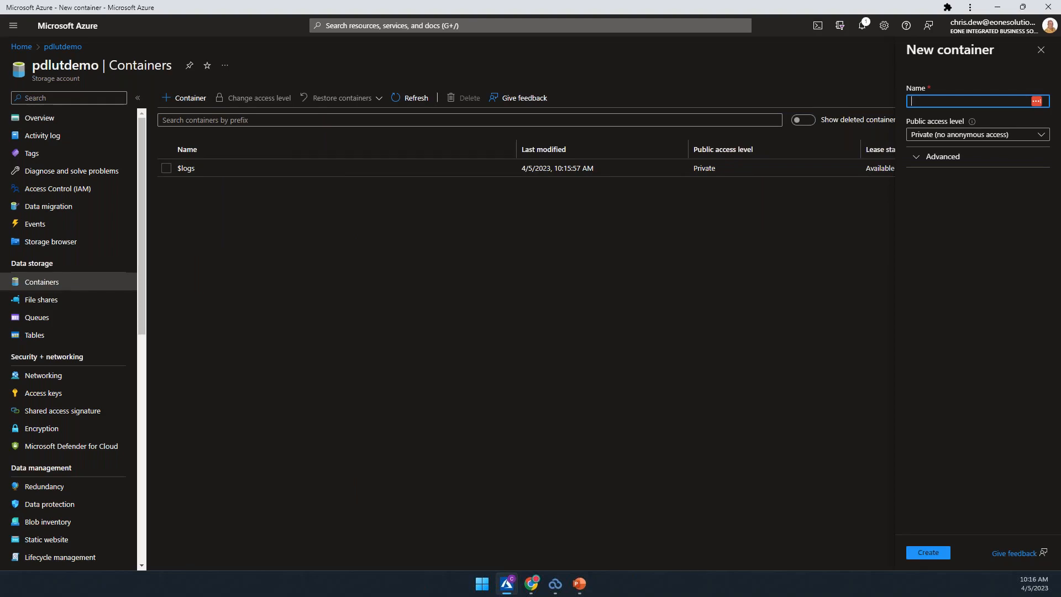
text(gplists)
click(926, 555)
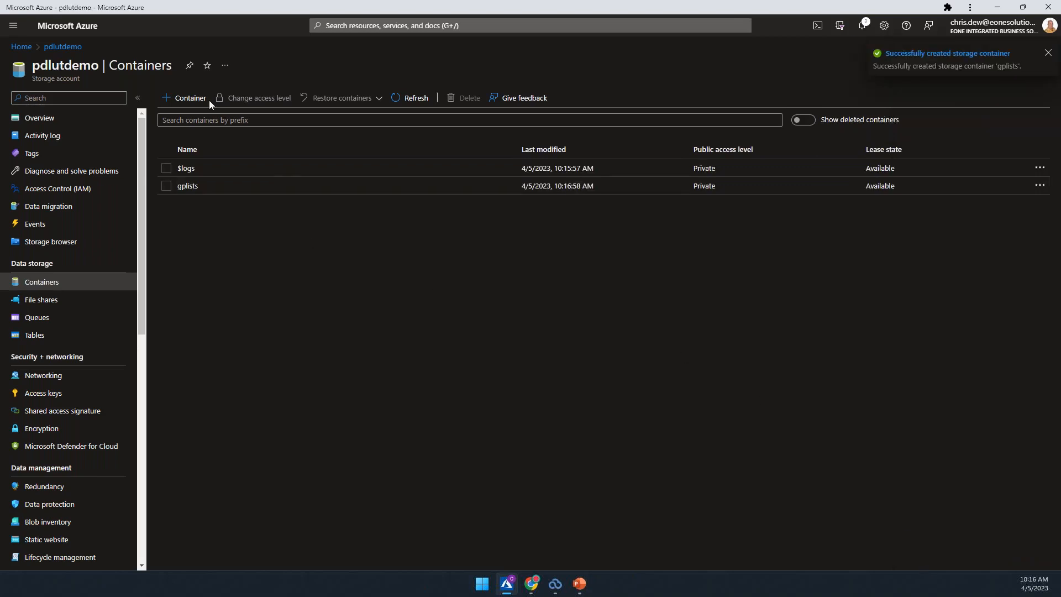
Create a second private container named gptables in the storage account
click(188, 98)
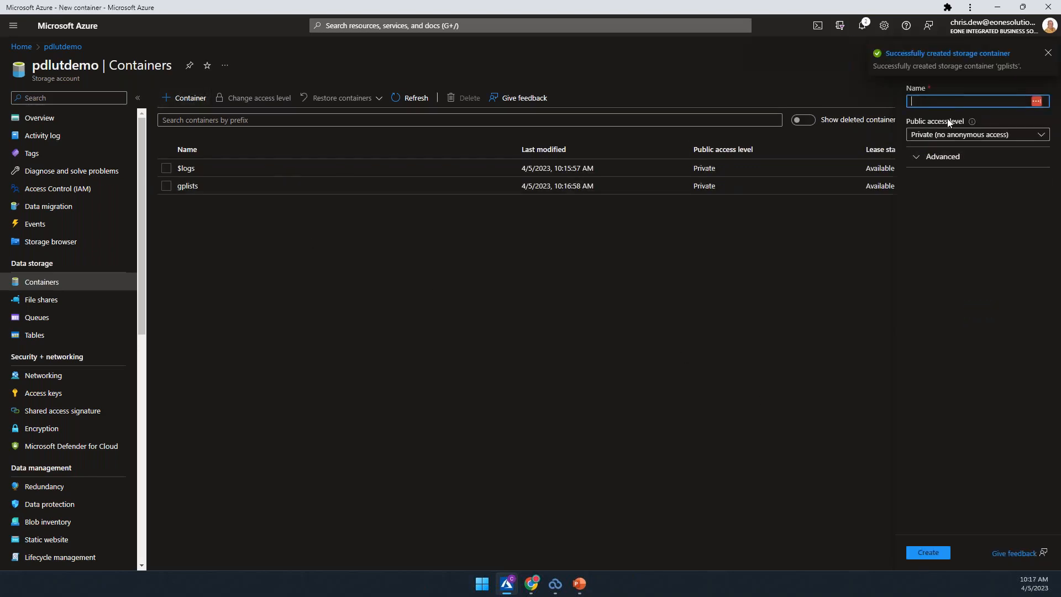
text(gptables)
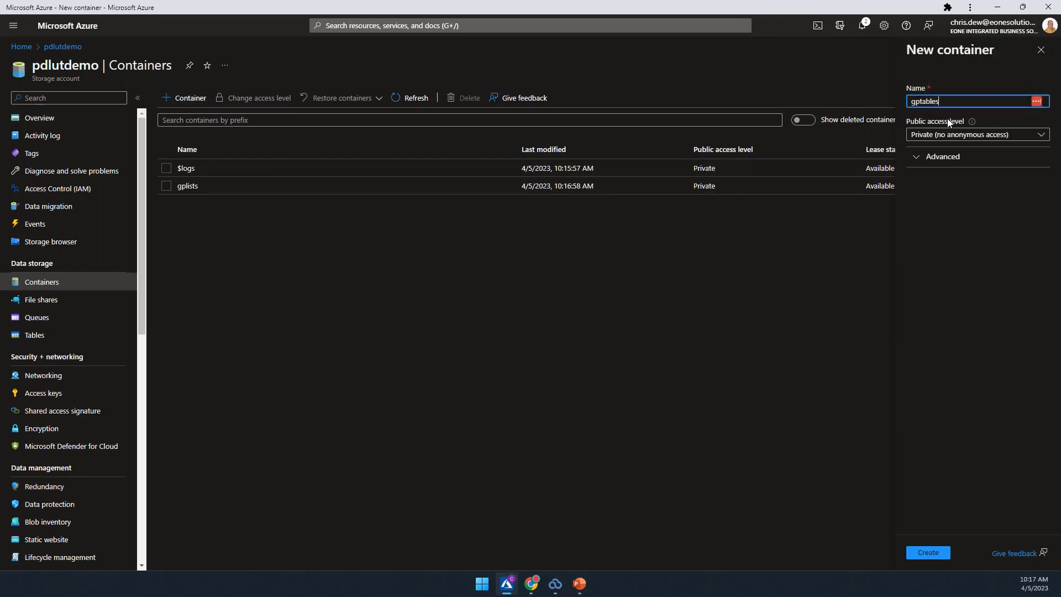
key(Tab)
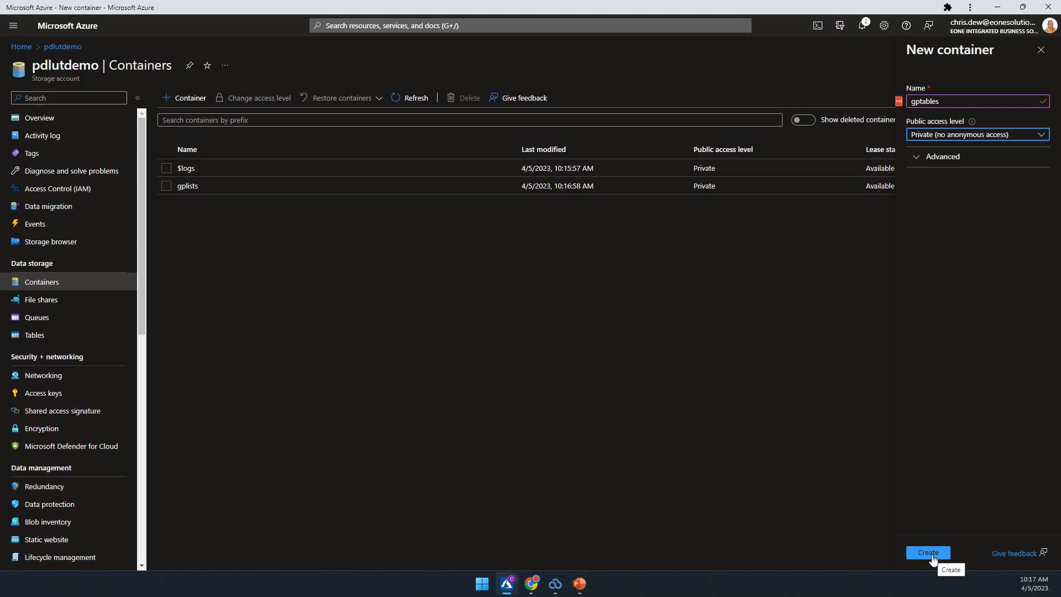
click(932, 555)
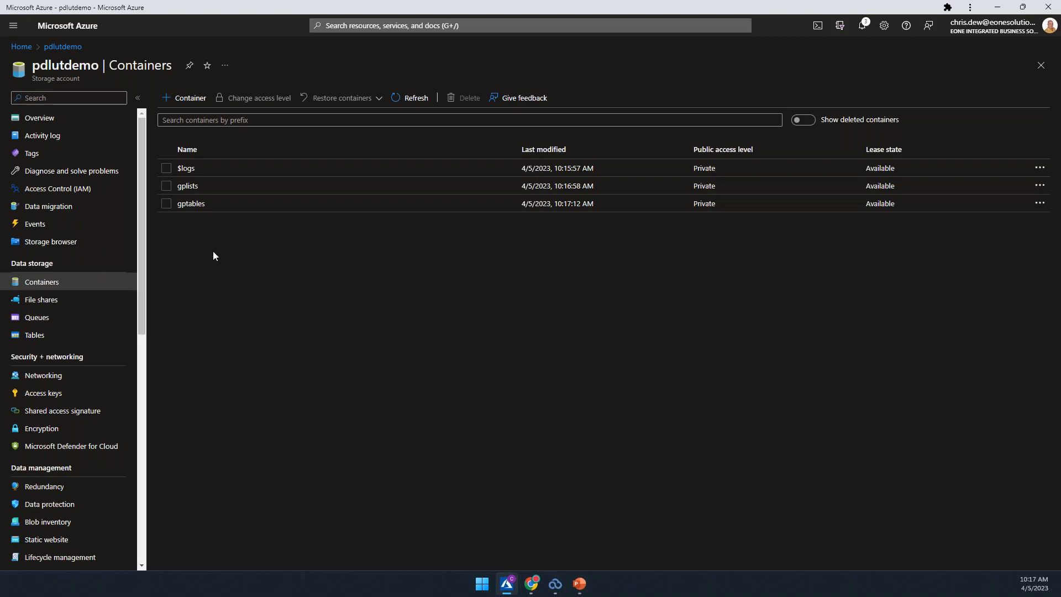
Reveal the storage account's key1 access key and copy it to the clipboard
click(51, 397)
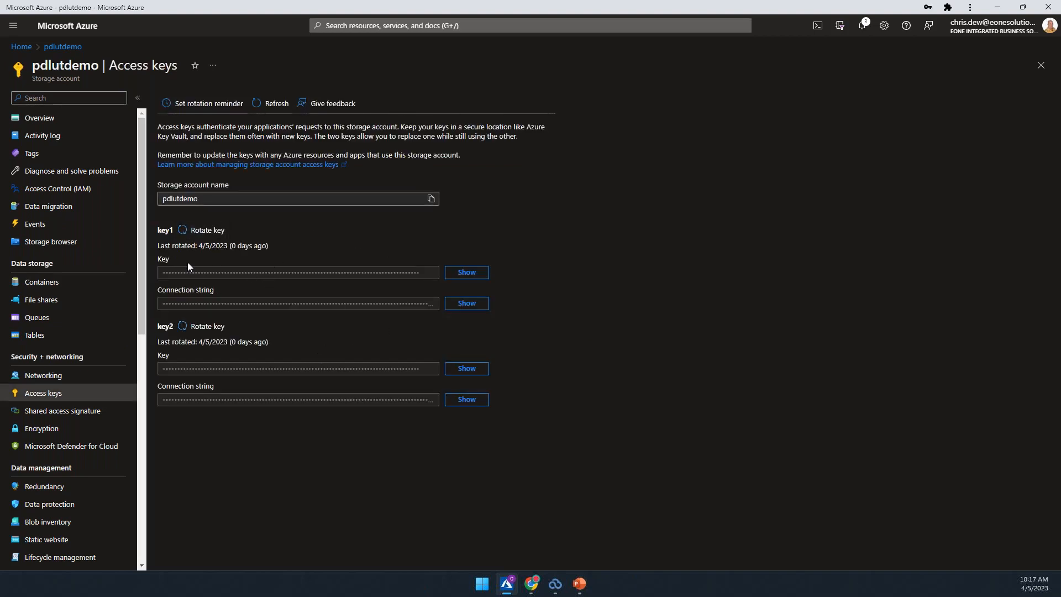
click(467, 273)
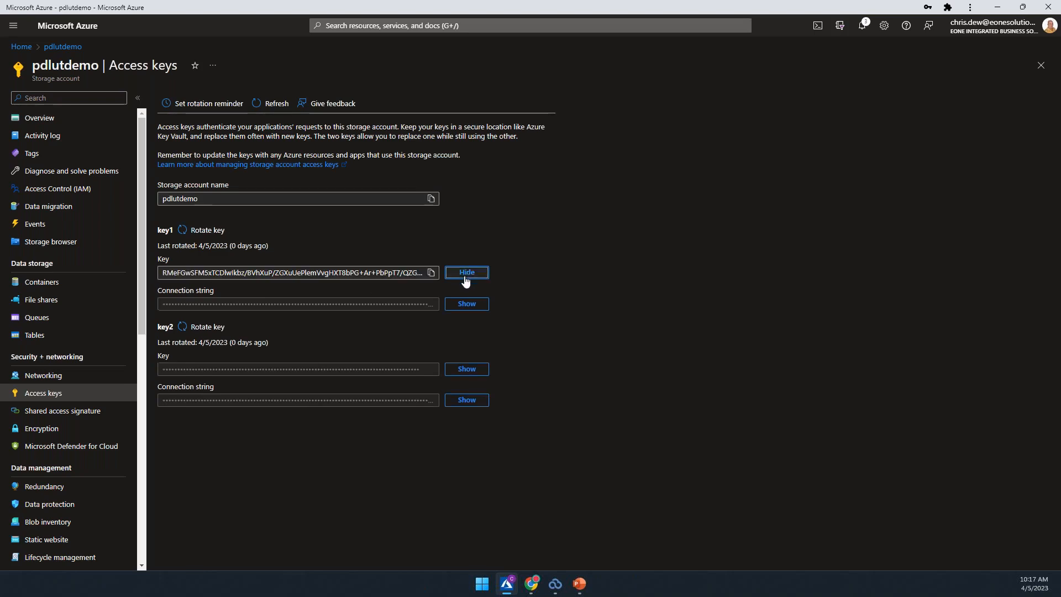
click(431, 272)
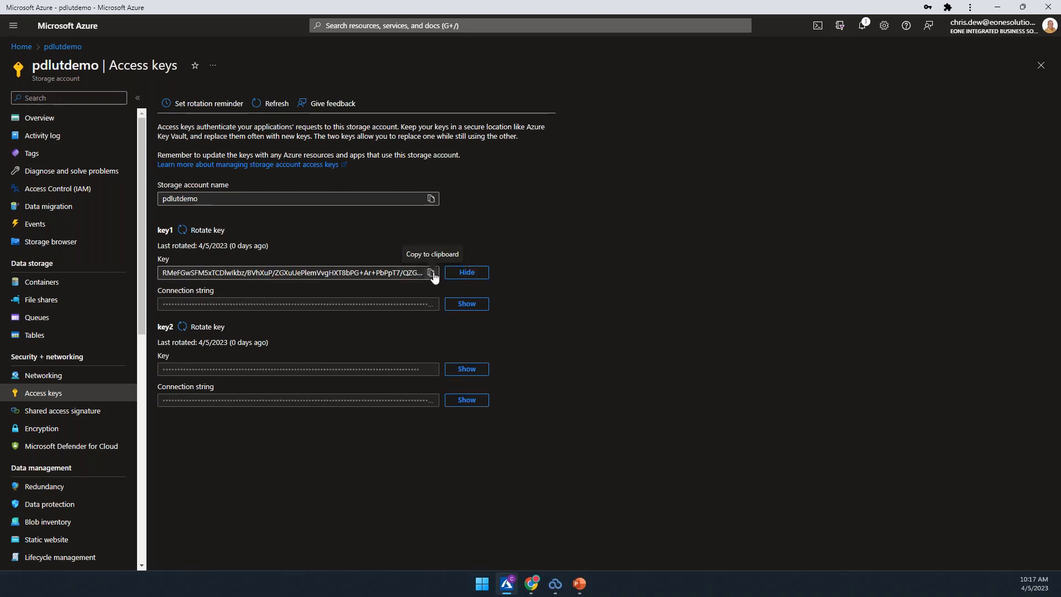
Switch to Popdock in Chrome and open its Connectors settings
key(alt+Tab)
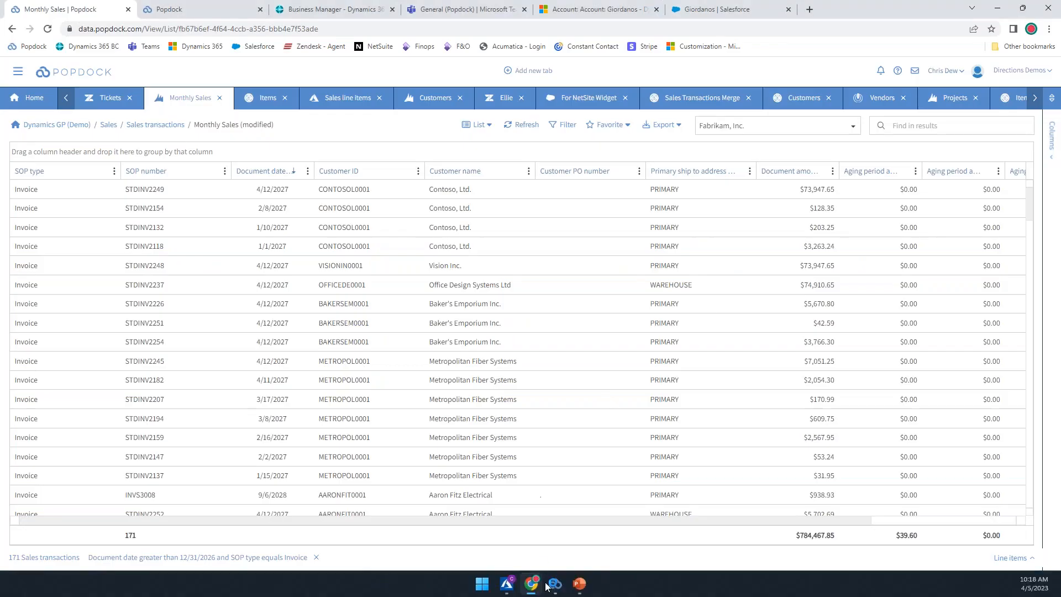
mouse_move(554, 584)
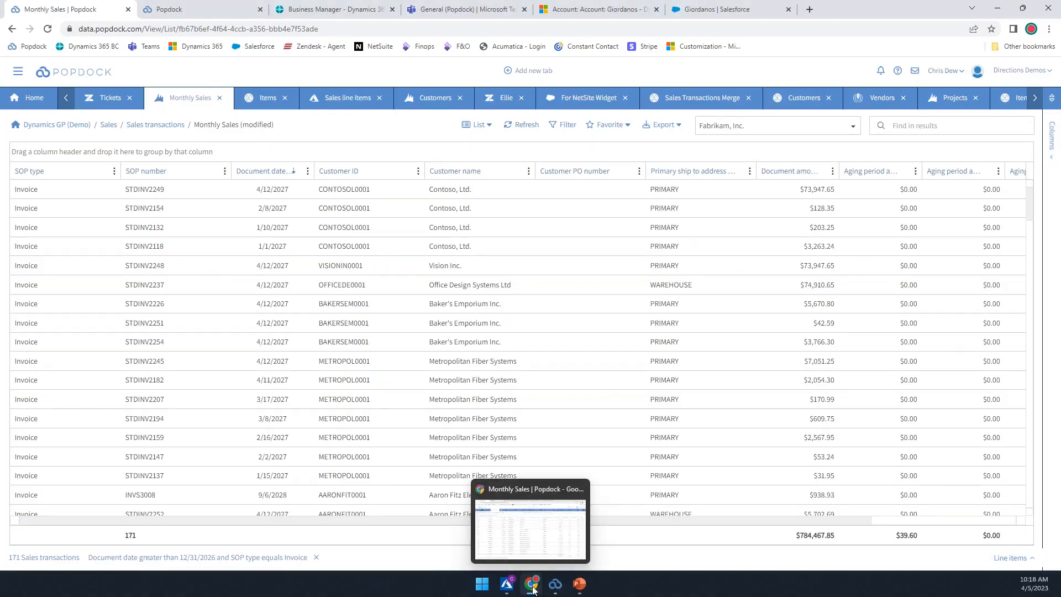
click(18, 74)
click(53, 125)
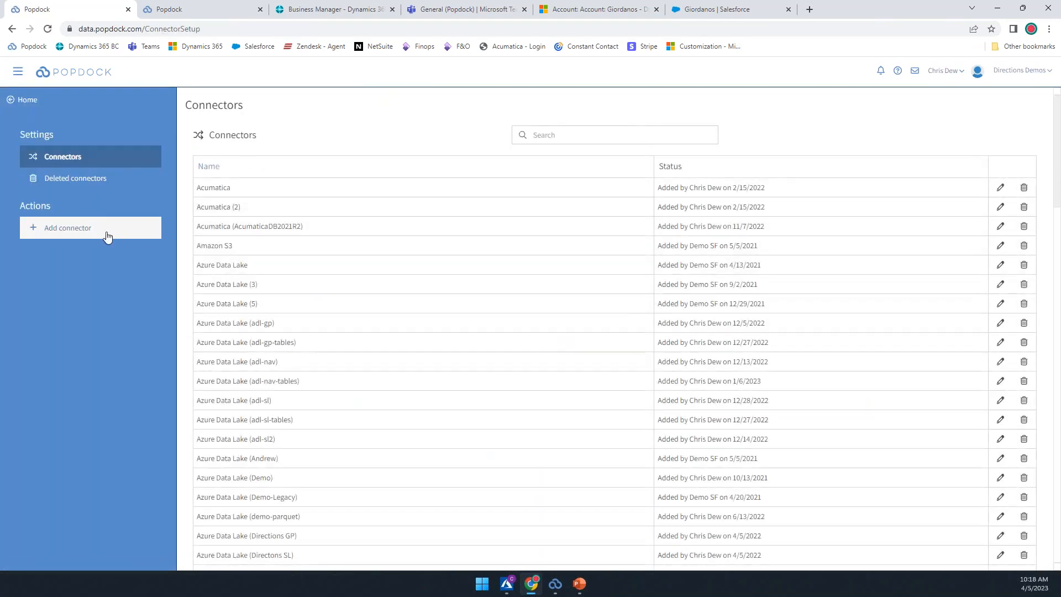
Add an Azure Data Lake connector with storage account pdlutdemo and container gplists
click(82, 231)
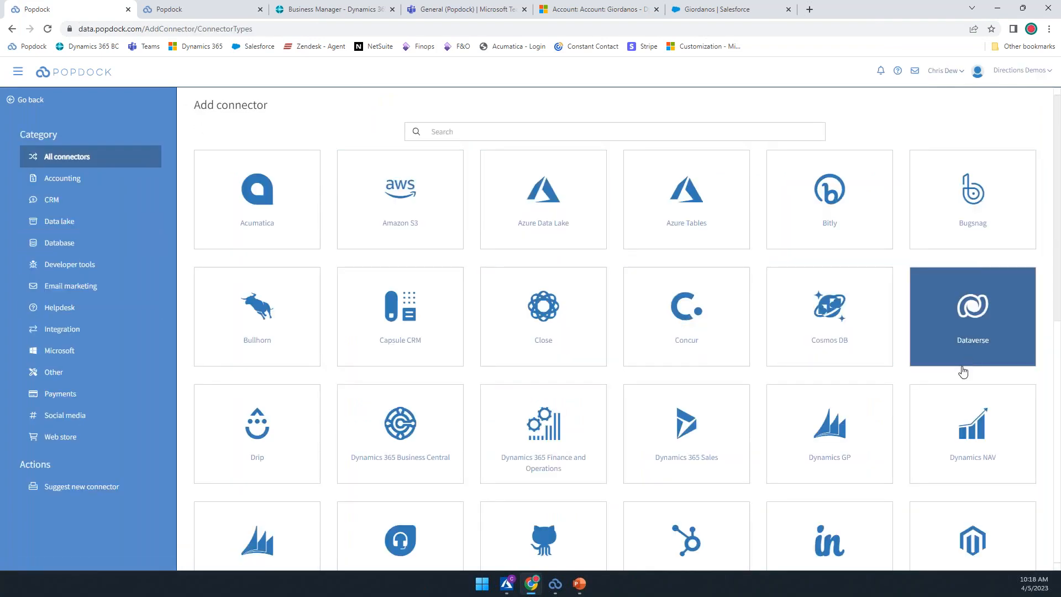
scroll(940, 386, down, 1)
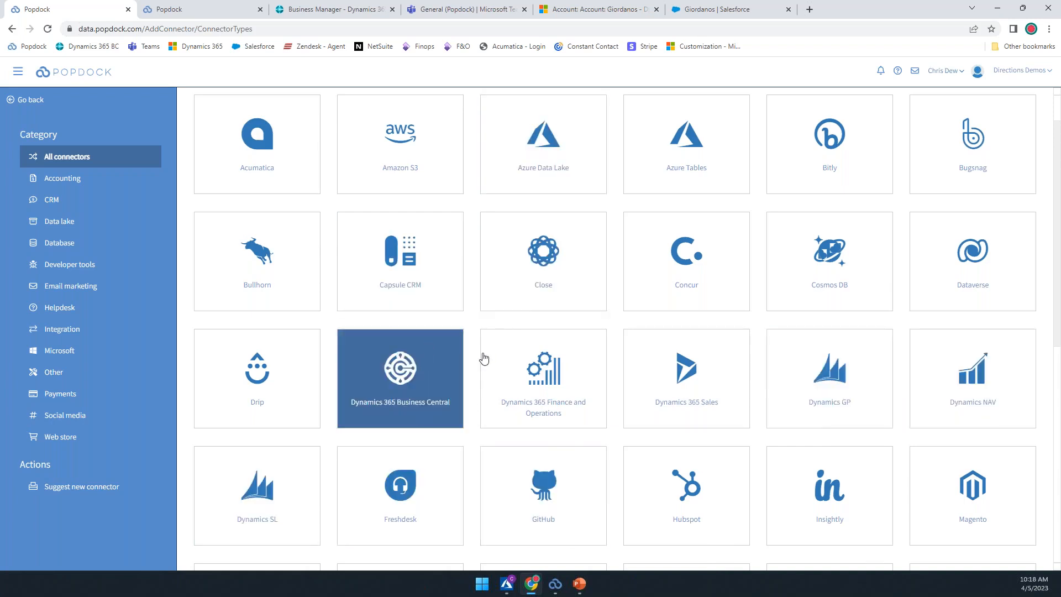
click(572, 157)
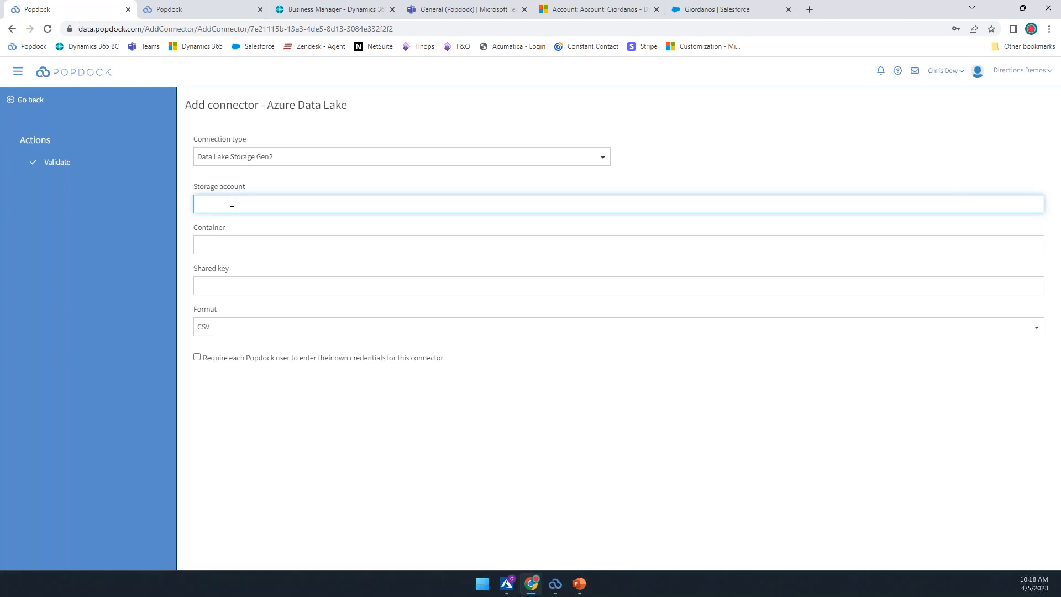
text(dlutdemo)
key(Tab)
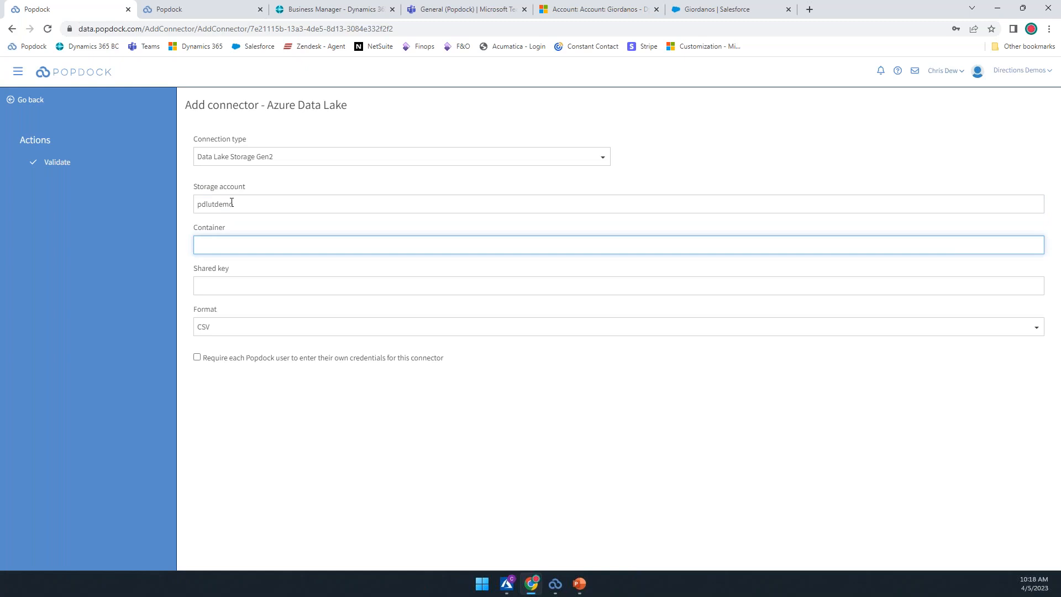
text(gplists)
key(Tab)
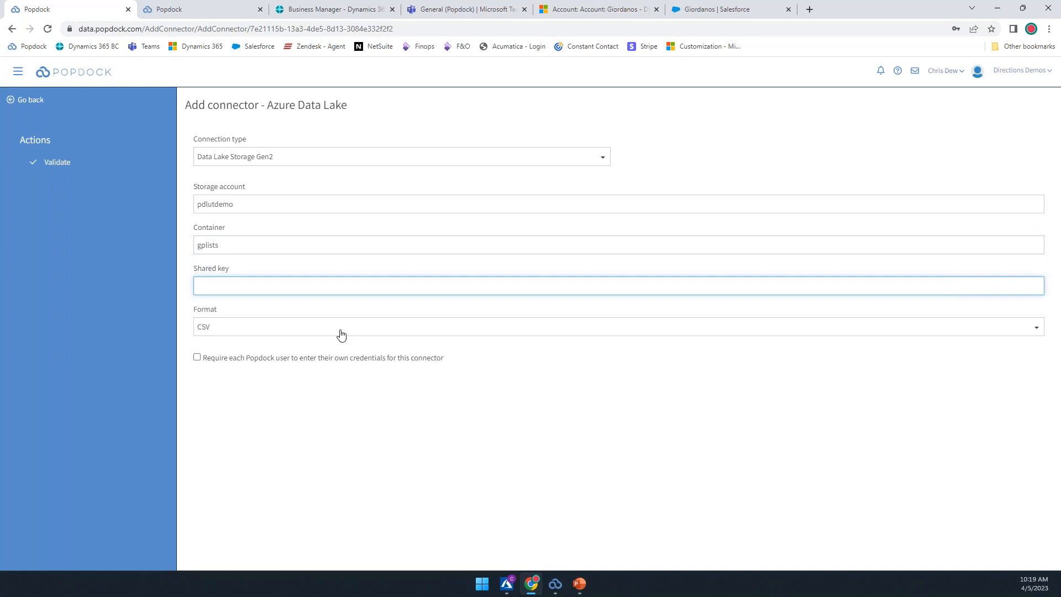
Try to validate the connector with the copied access key as its shared key, pasting the key again for a second attempt
key(ctrl+v)
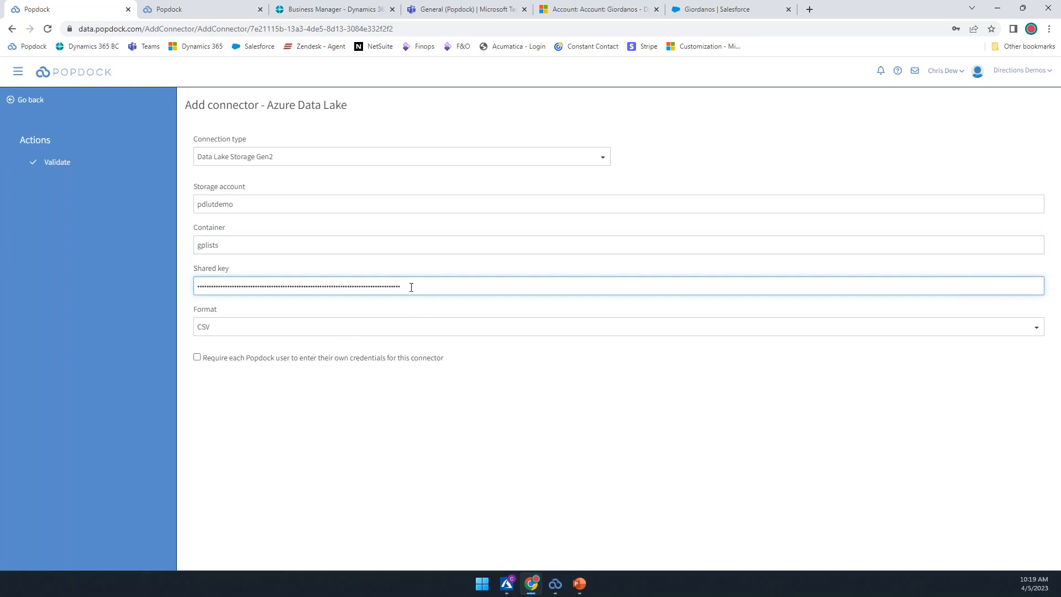
click(55, 163)
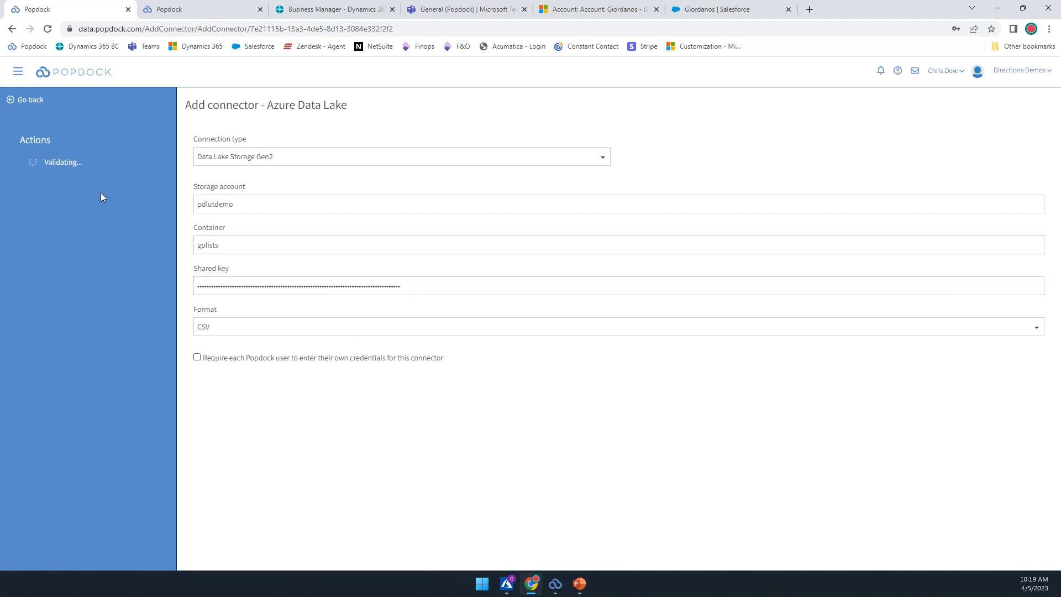
click(317, 284)
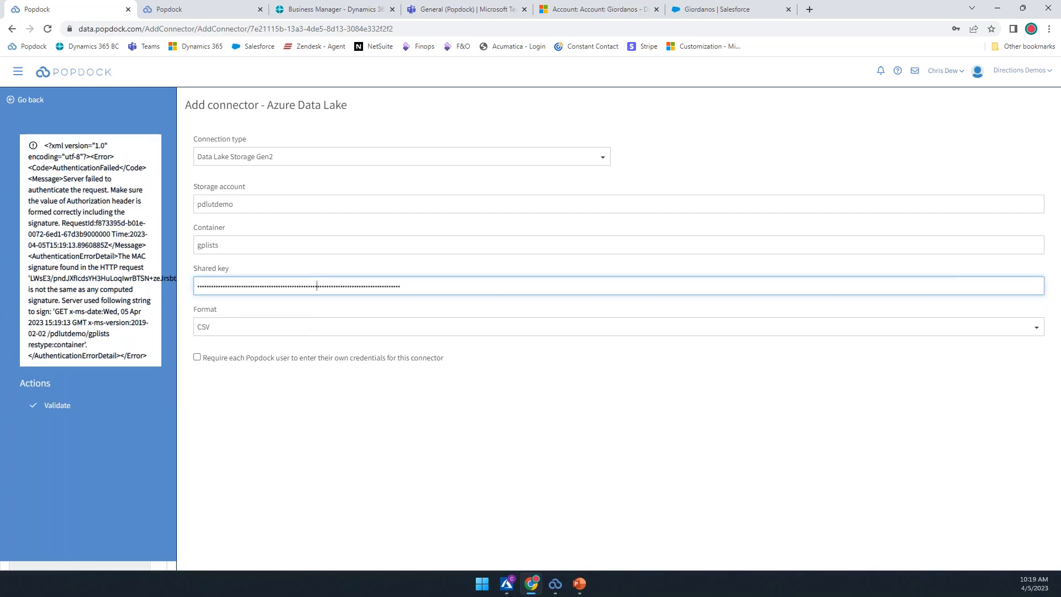
key(alt+Tab)
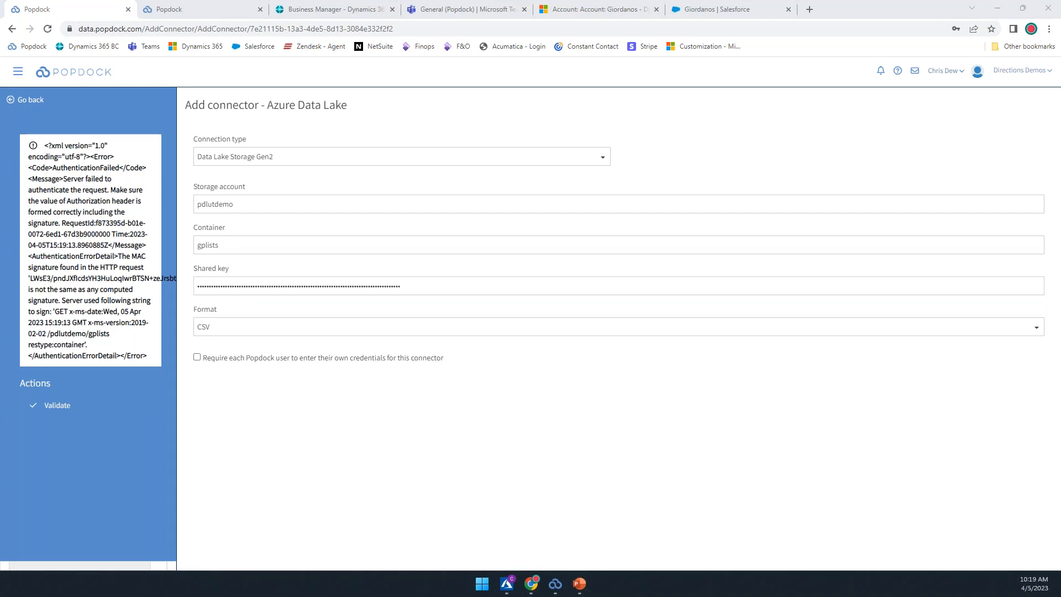
drag(436, 285, 138, 283)
key(ctrl+v)
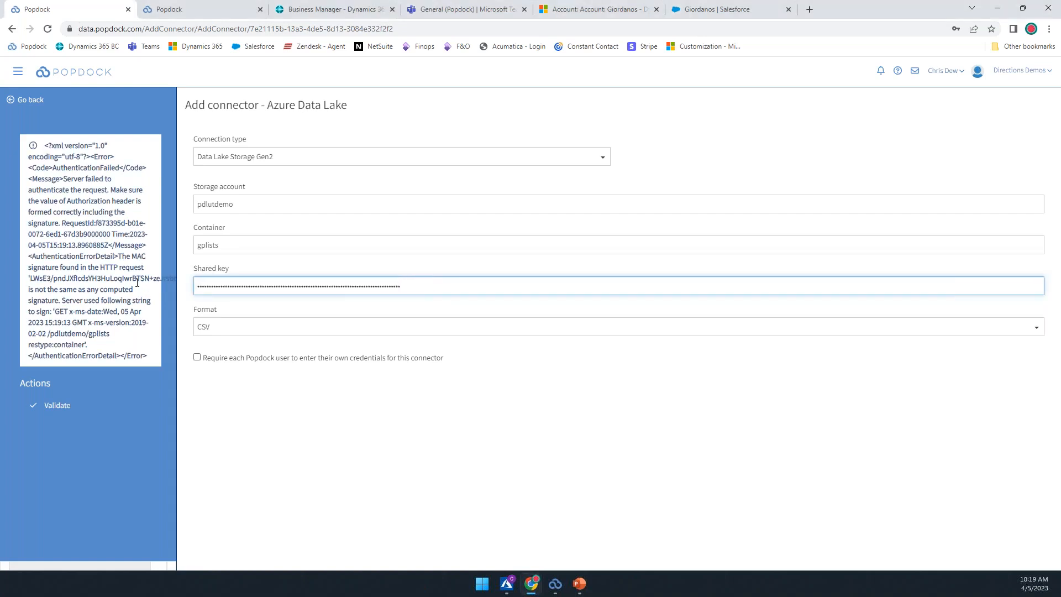
key(Tab)
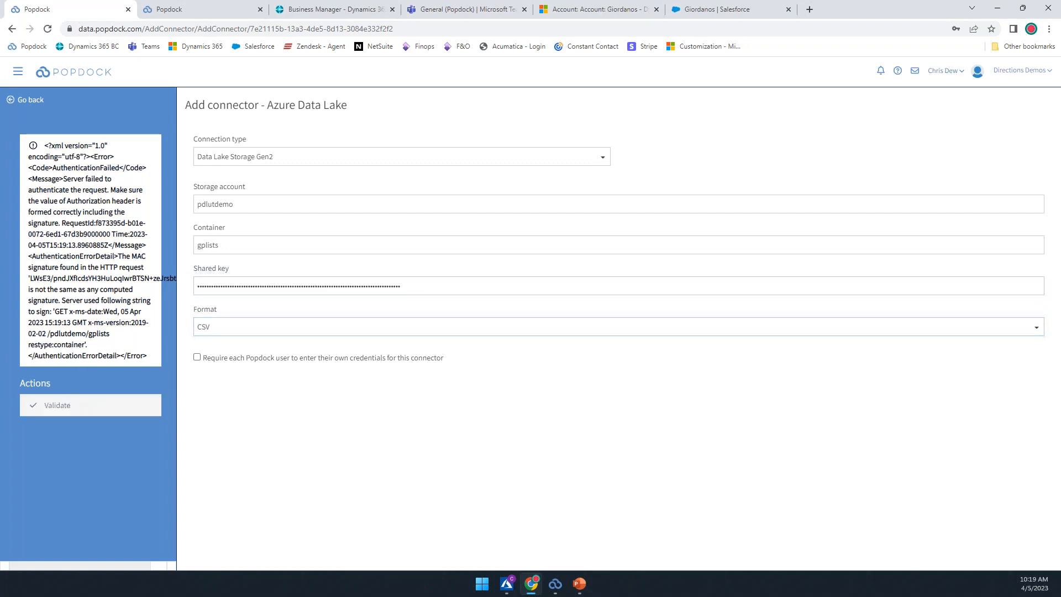
click(157, 407)
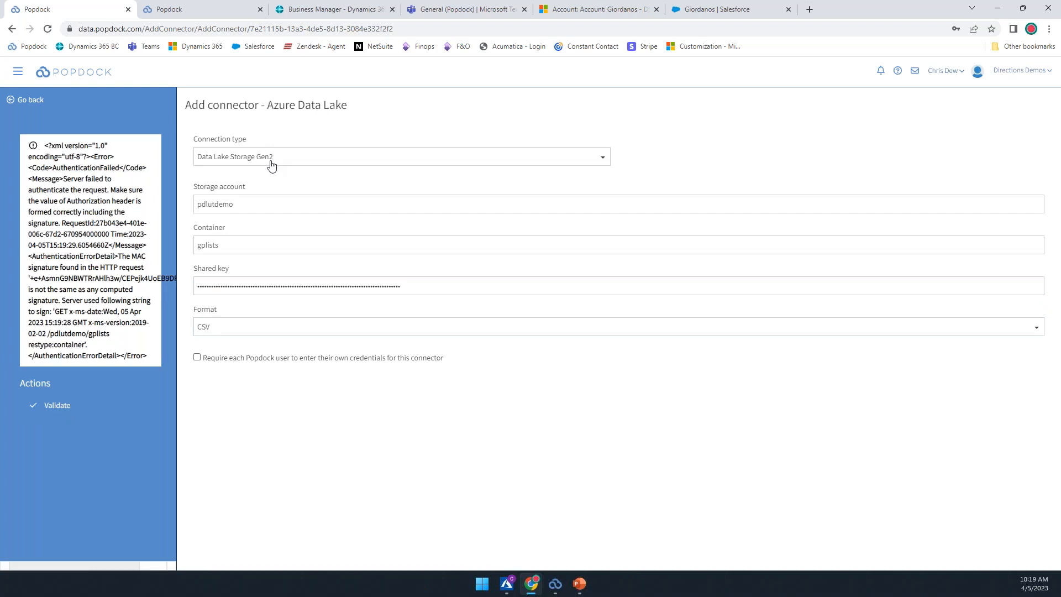
Compare the connector's storage account and container names with the container list in the Azure portal
click(250, 204)
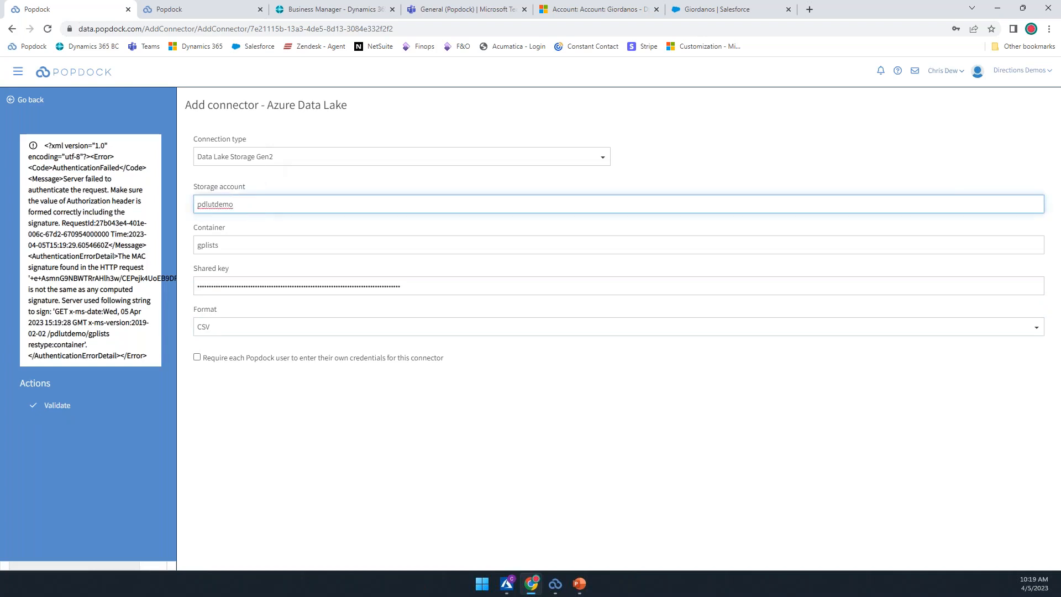
click(229, 246)
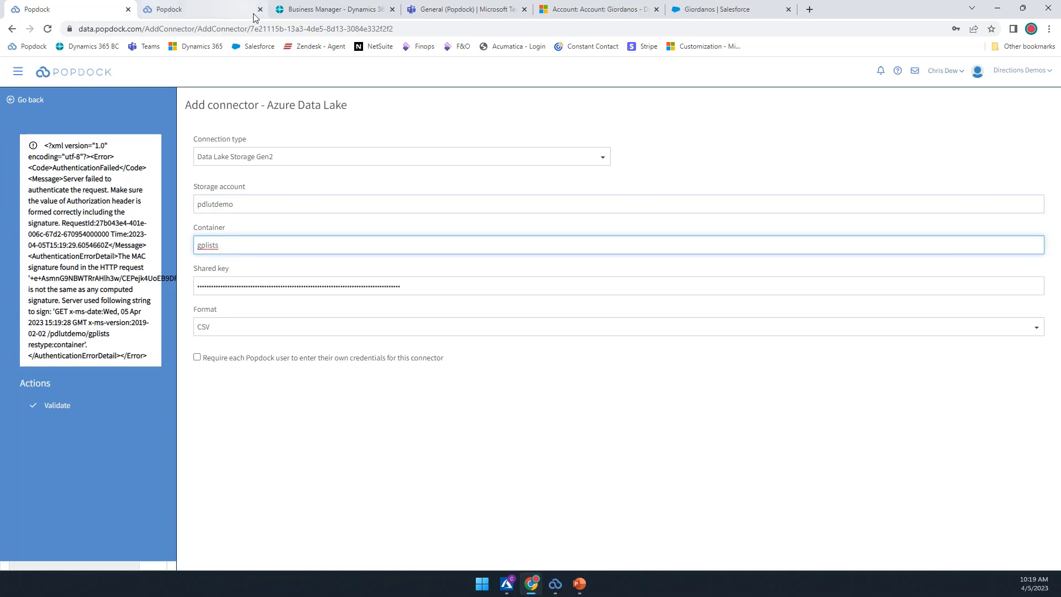
click(509, 587)
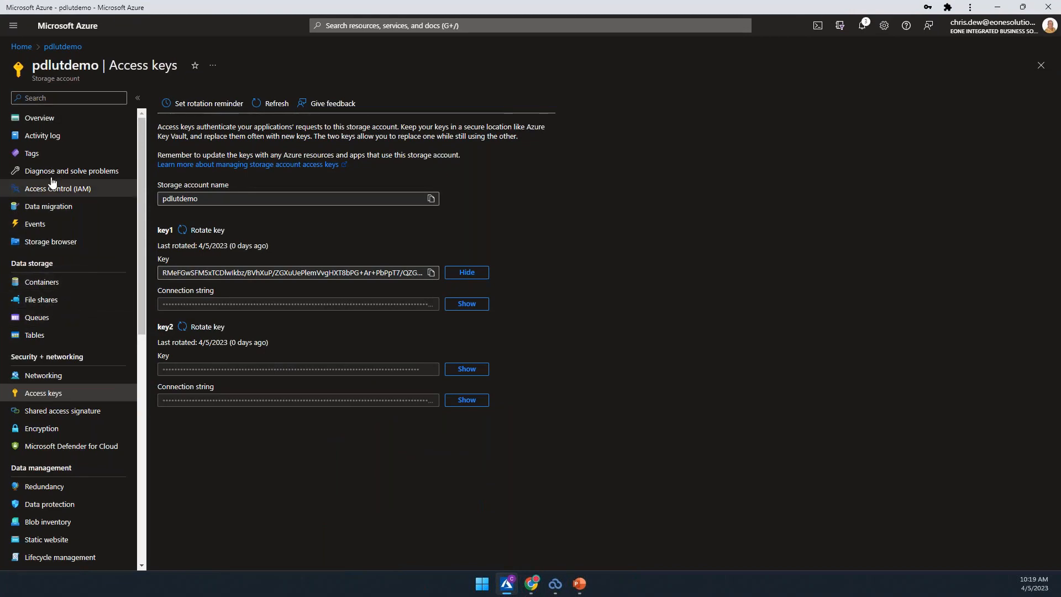
click(41, 282)
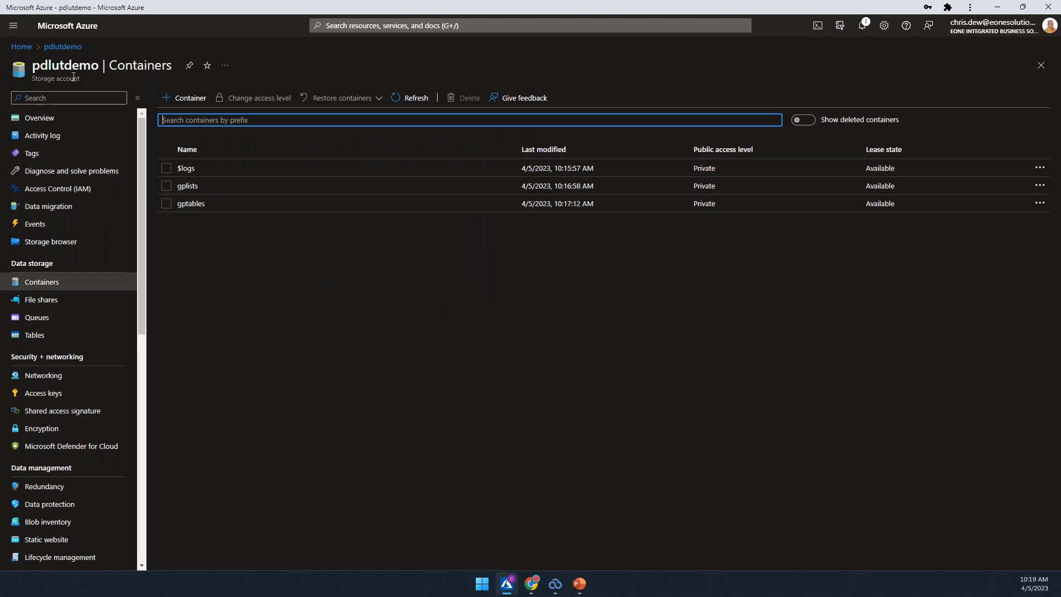
click(997, 8)
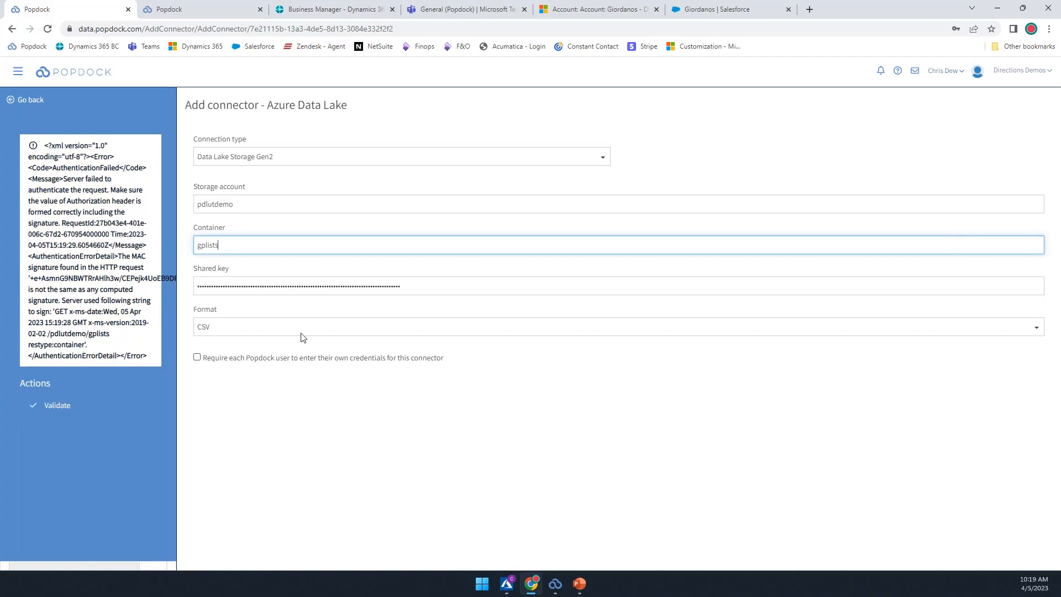
Recheck the connector's shared key and connection type, and try validating the connection again
double_click(246, 286)
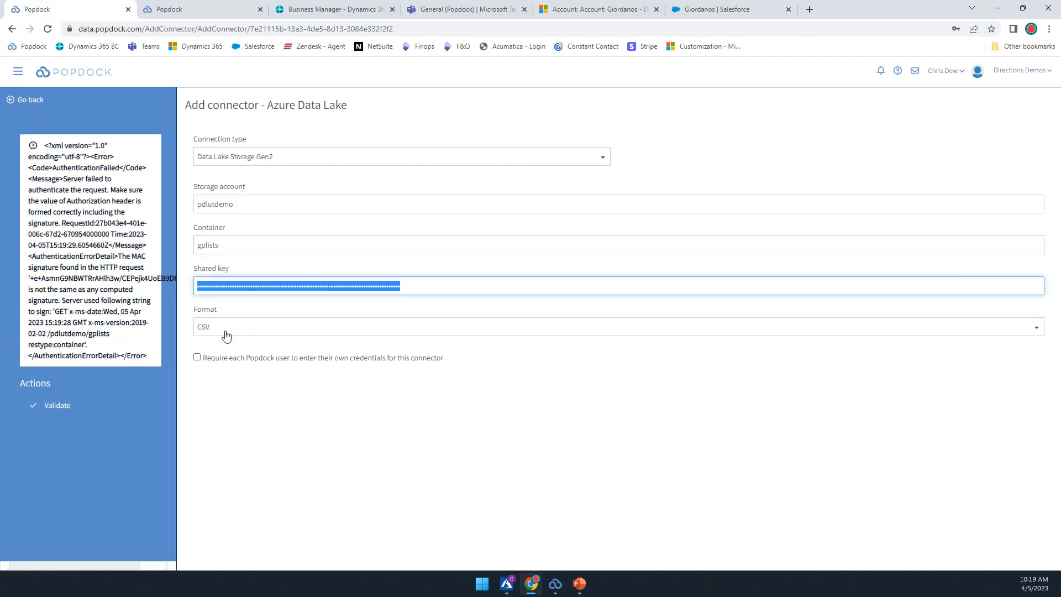
click(277, 159)
click(277, 159)
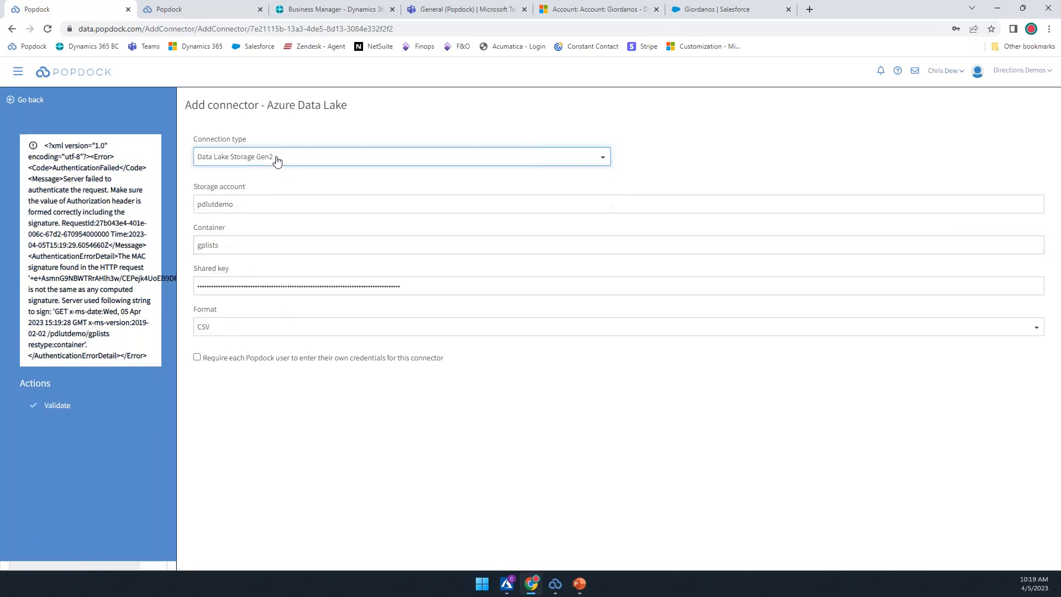
click(277, 160)
click(278, 161)
click(55, 408)
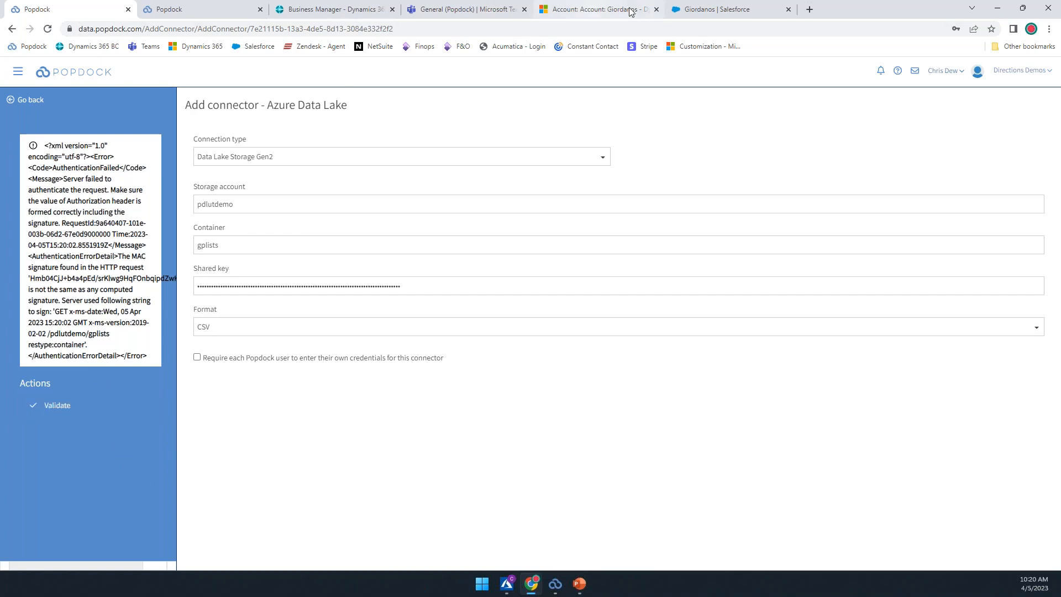
Switch to the Azure portal and reveal and copy the pdlutdemo storage account's key2 access key
click(506, 583)
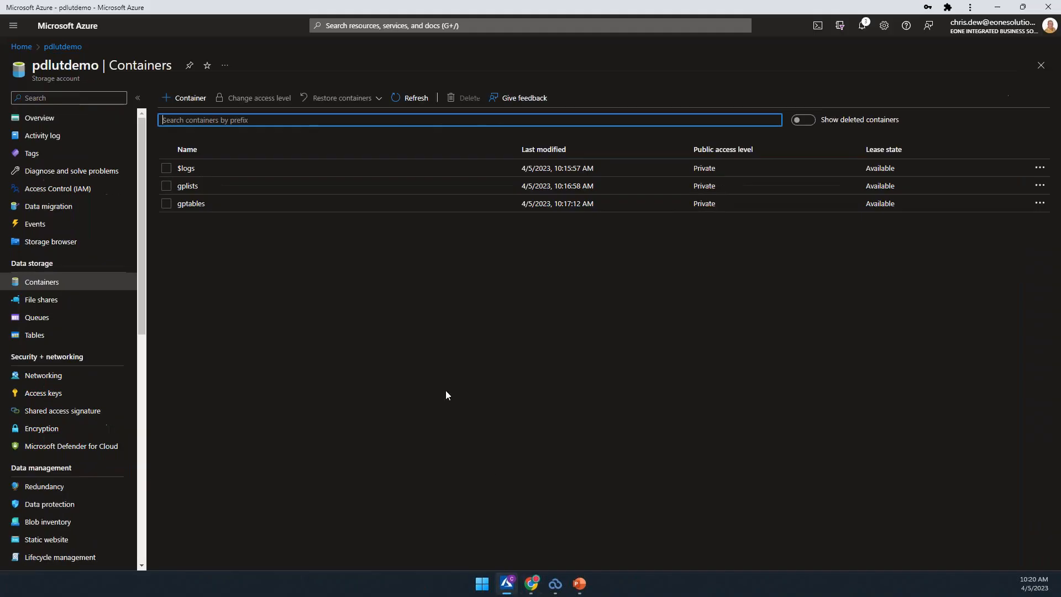
click(38, 394)
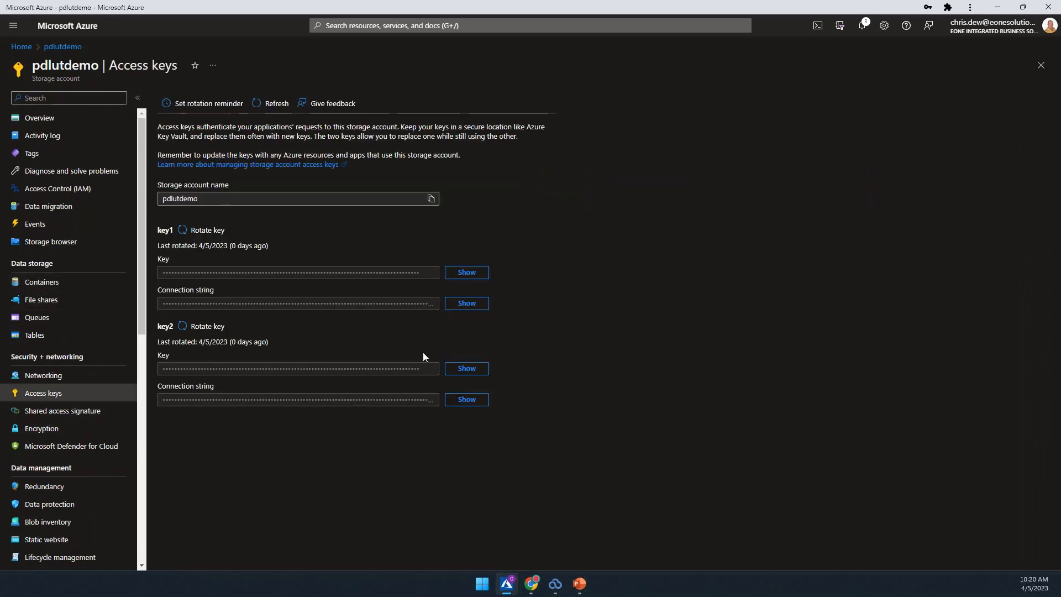
click(467, 369)
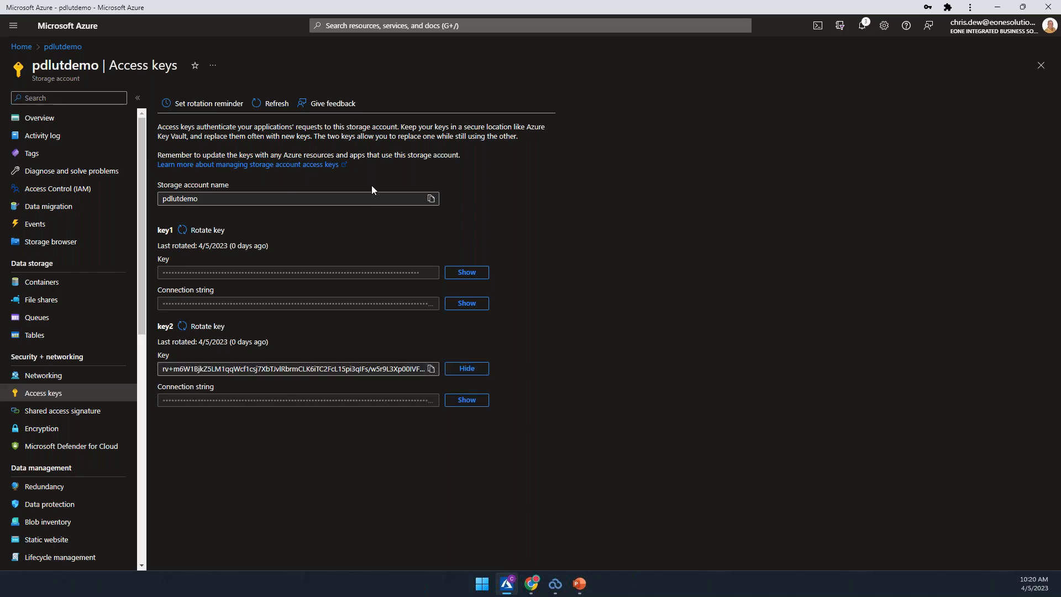
click(997, 7)
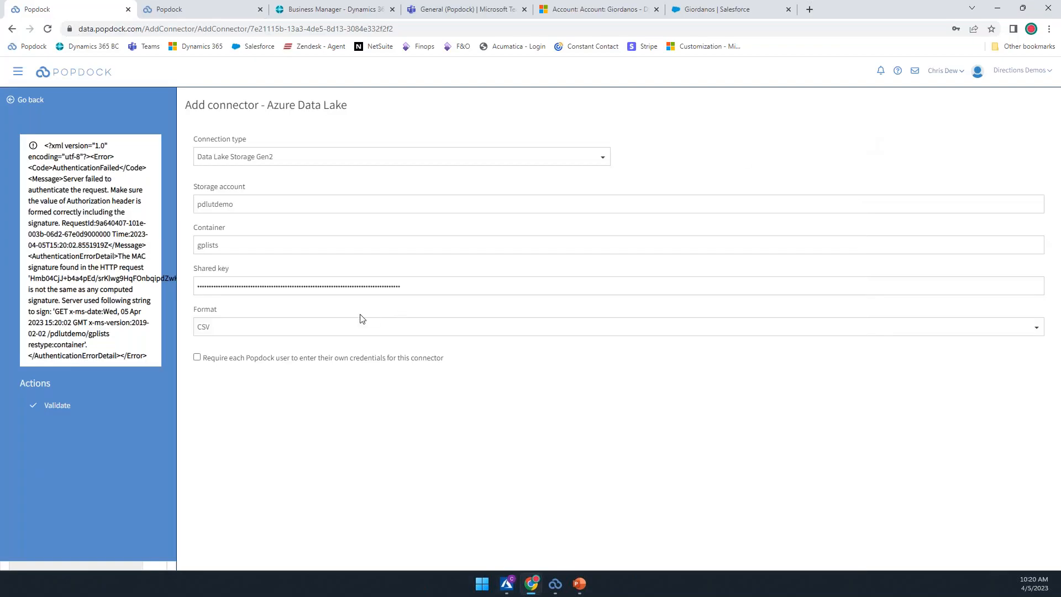
Replace the connector's shared key with the copied key2 access key, then validate and connect it without saving the password in the browser
drag(430, 285, 194, 282)
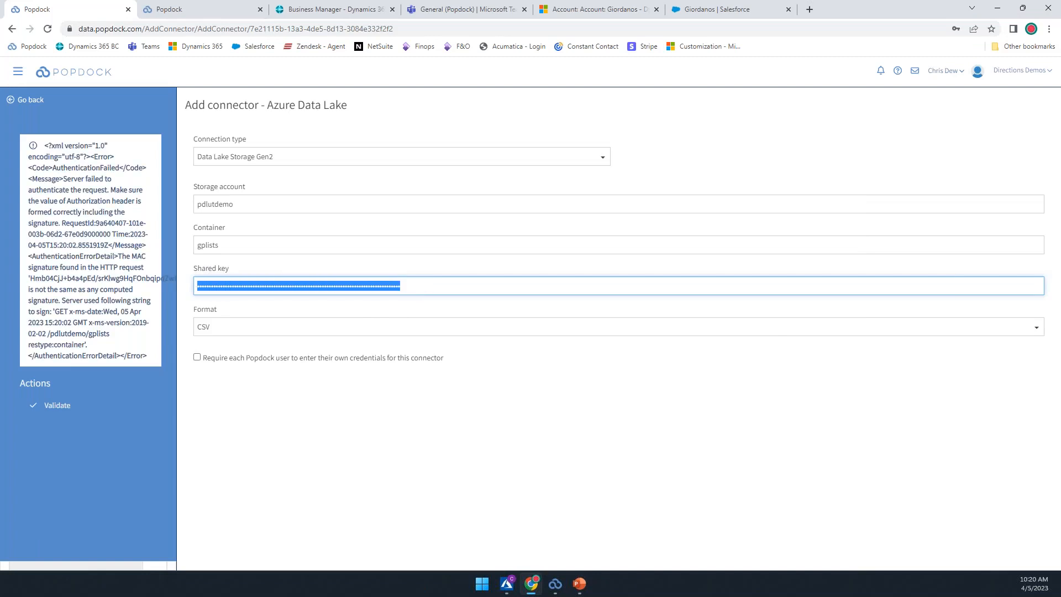
key(ctrl+v)
key(Tab)
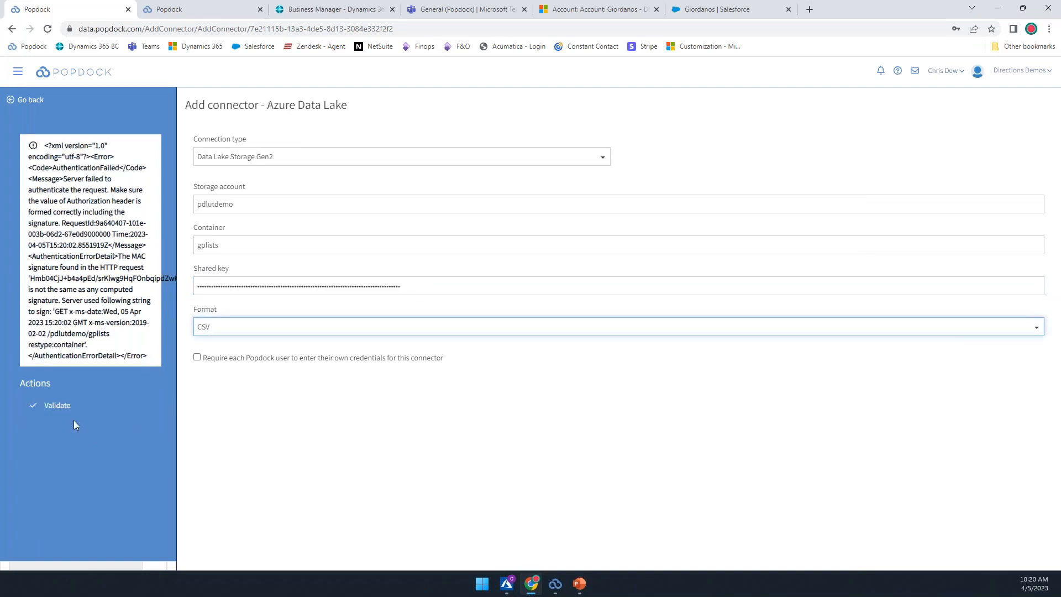
click(73, 409)
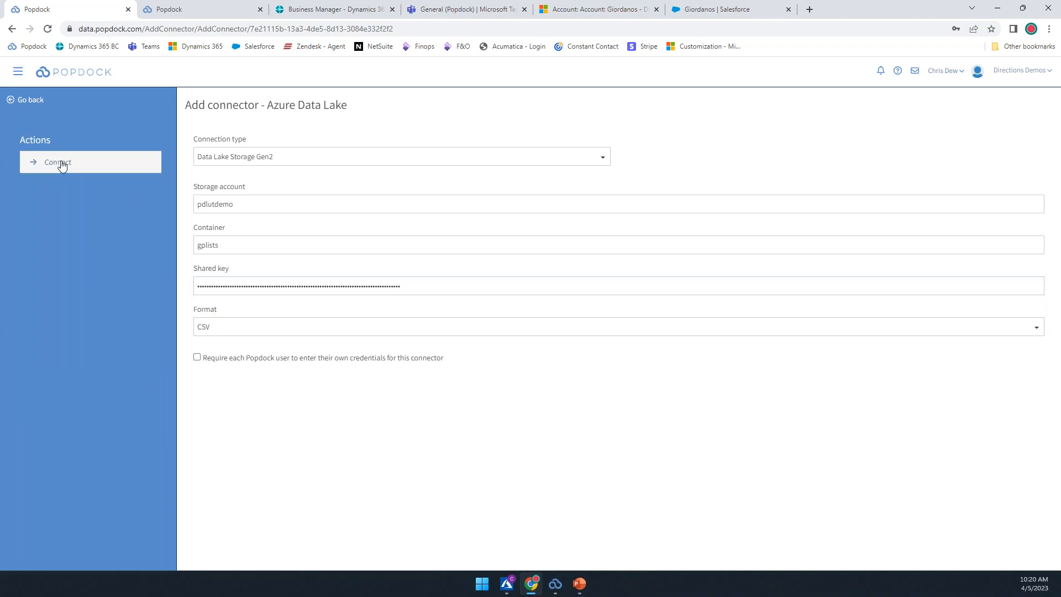
click(80, 167)
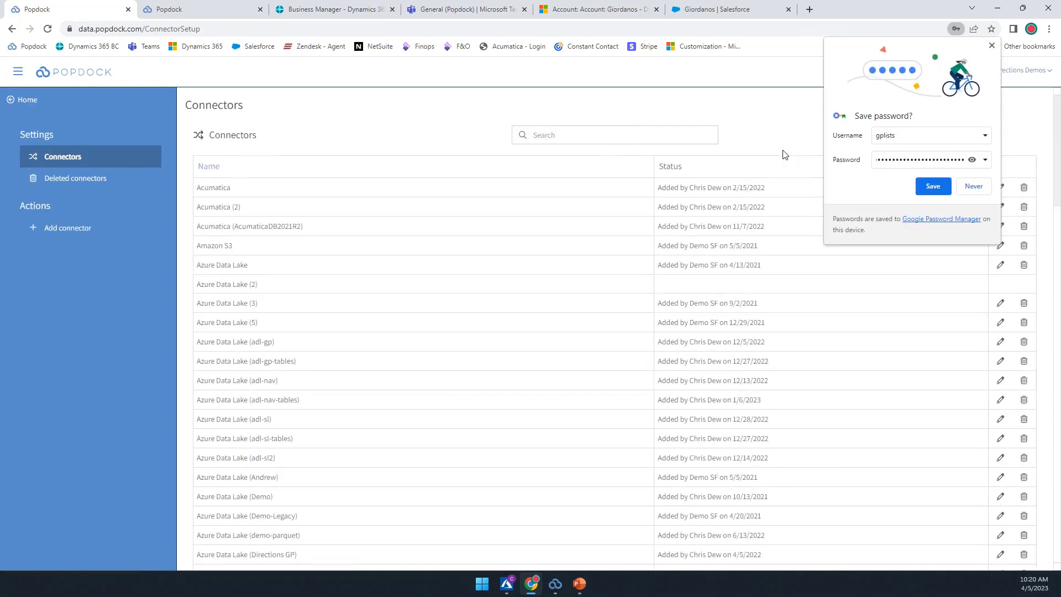
click(992, 45)
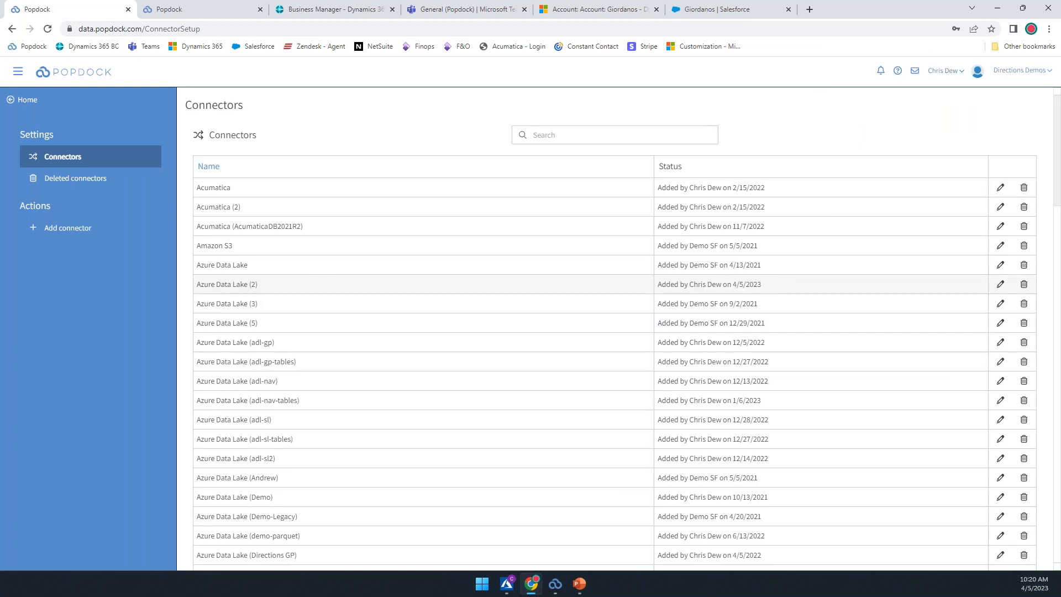
Rename the new Azure Data Lake (2) connector to Azure Data Lake (pdlut-gplists) and return to the connector list
click(1002, 285)
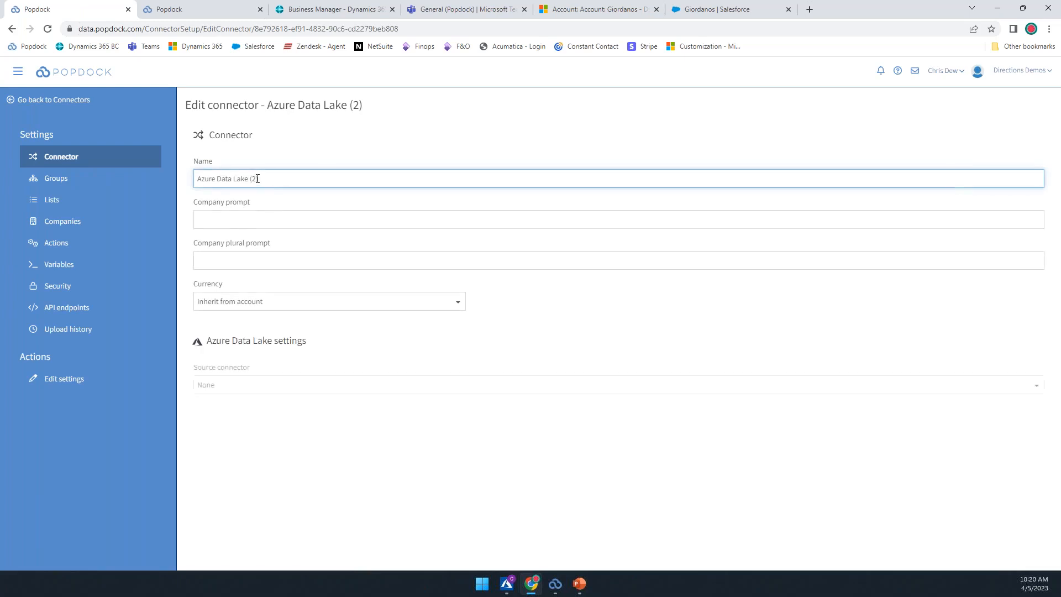
key(BackSpace)
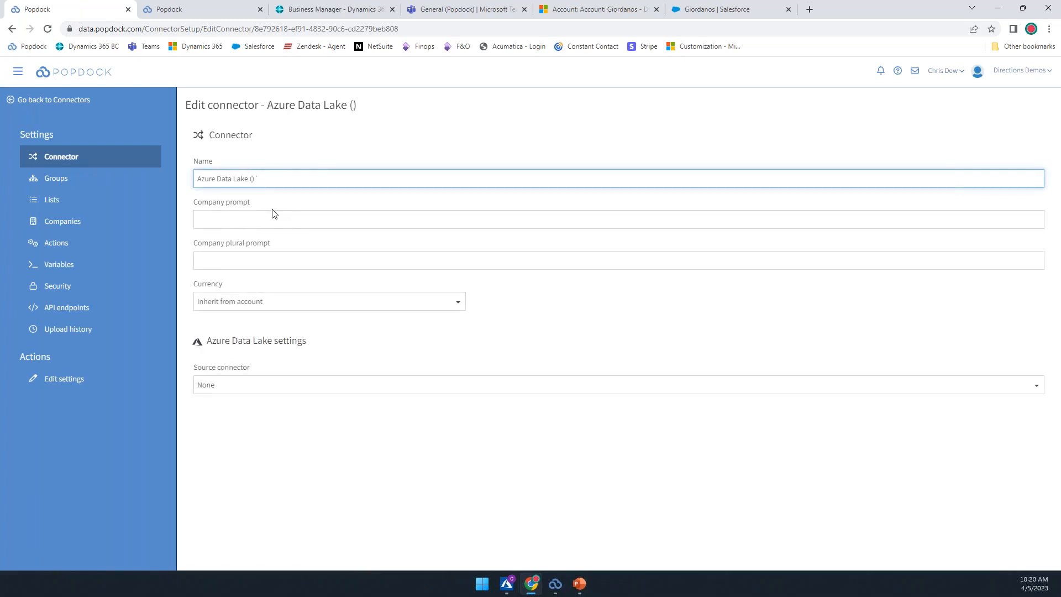
text(pdlut-gplists)
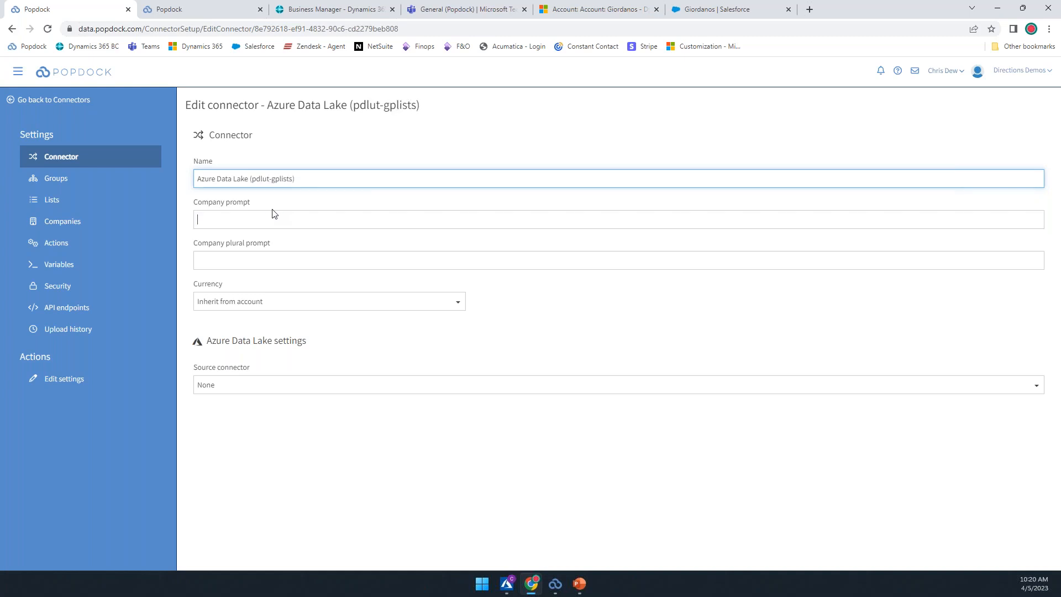
click(67, 105)
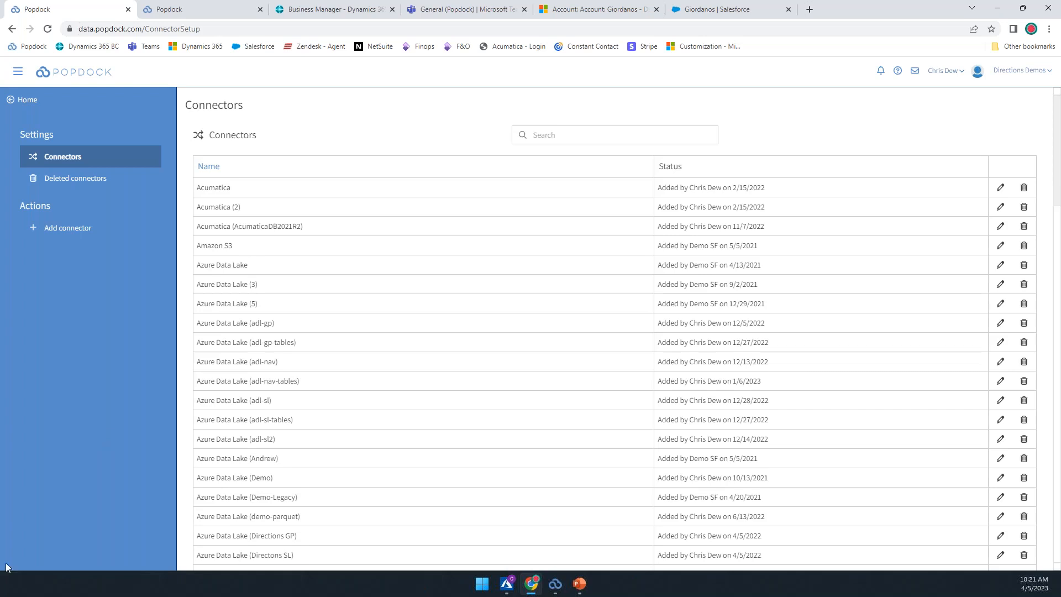
Switch to the PowerPoint slide show
mouse_move(541, 593)
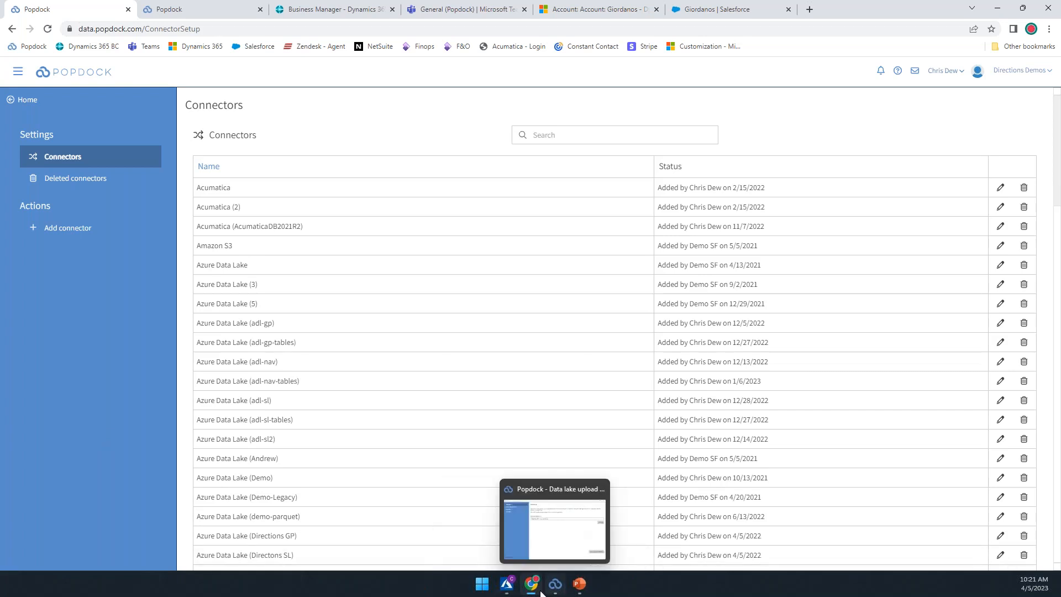
click(579, 587)
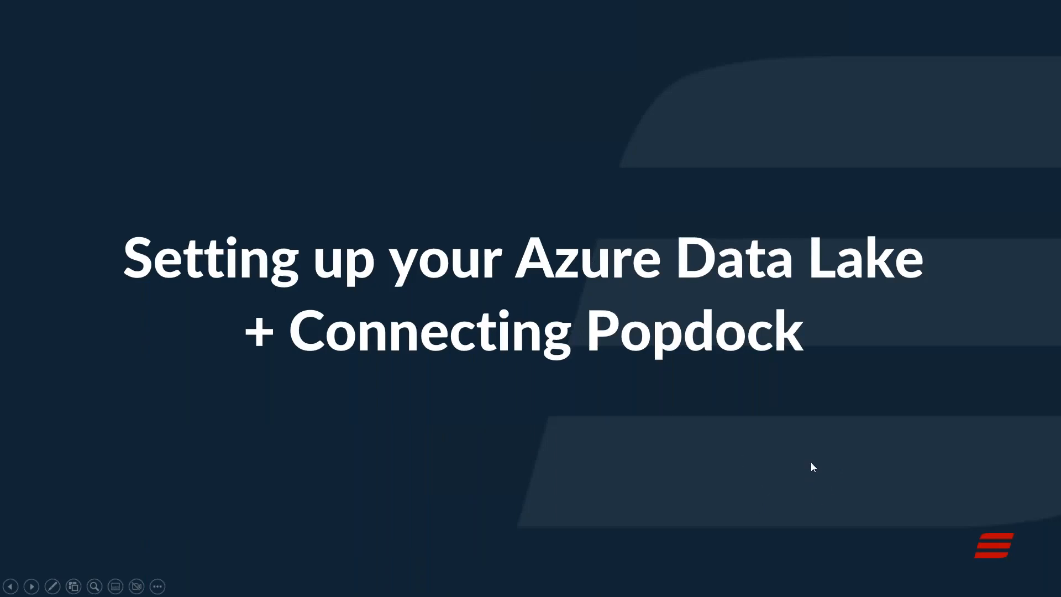
Advance the slide show to the upload tool demo title and switch to the Popdock Data lake upload tool
click(829, 427)
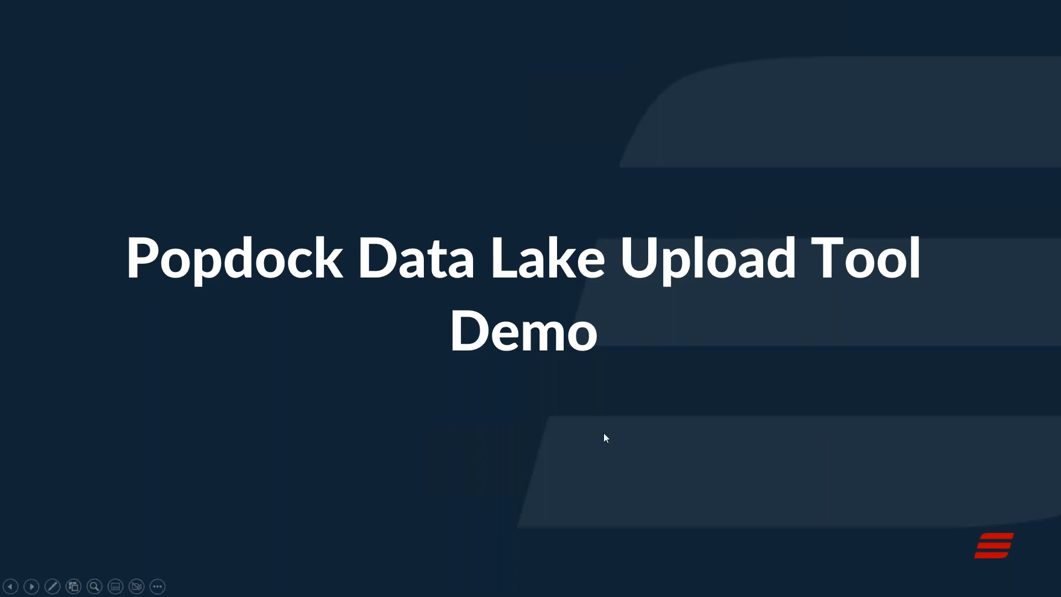
key(alt+Tab)
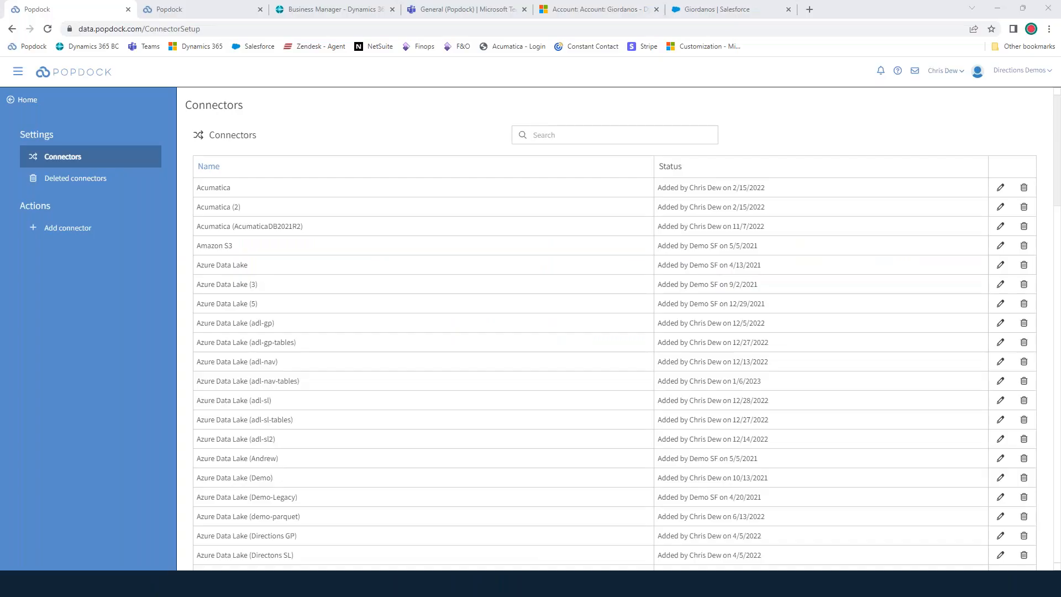
click(556, 591)
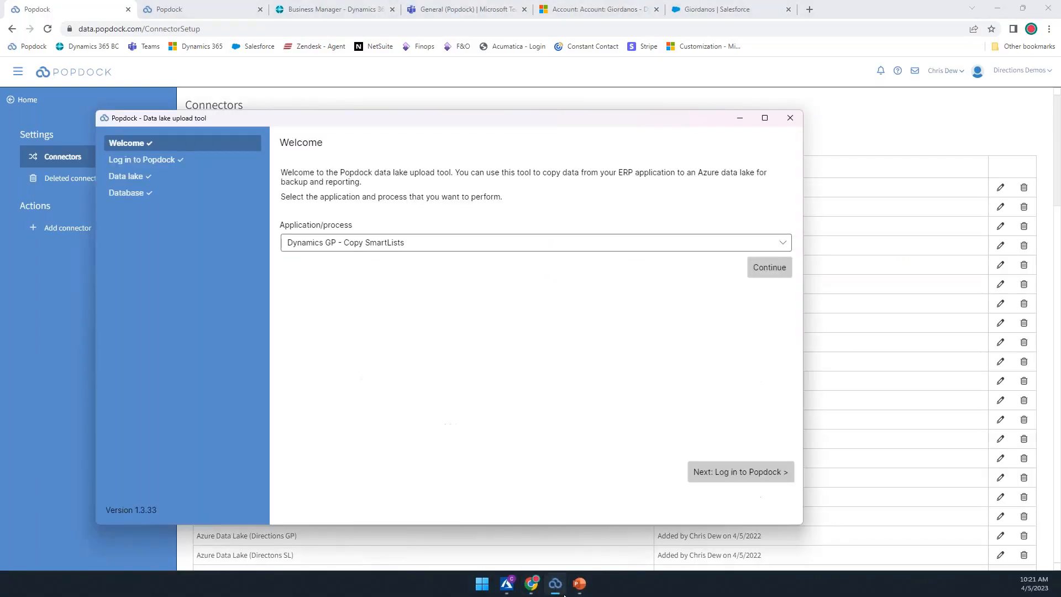
drag(322, 120, 343, 113)
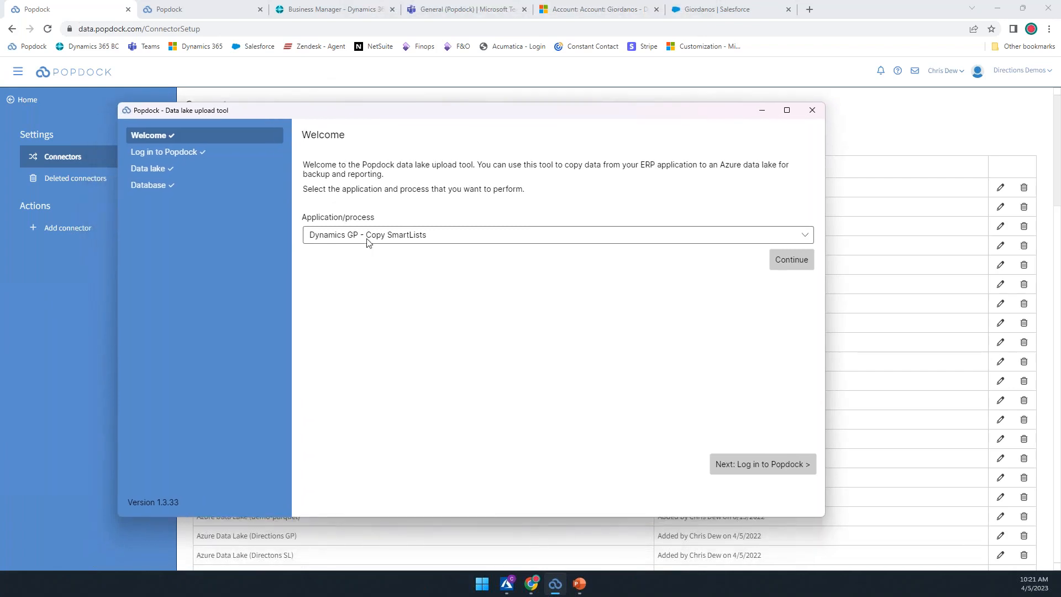
Select the Dynamics GP - Copy SmartLists process and log in to the Directions Demos Popdock account with the saved credentials
click(385, 238)
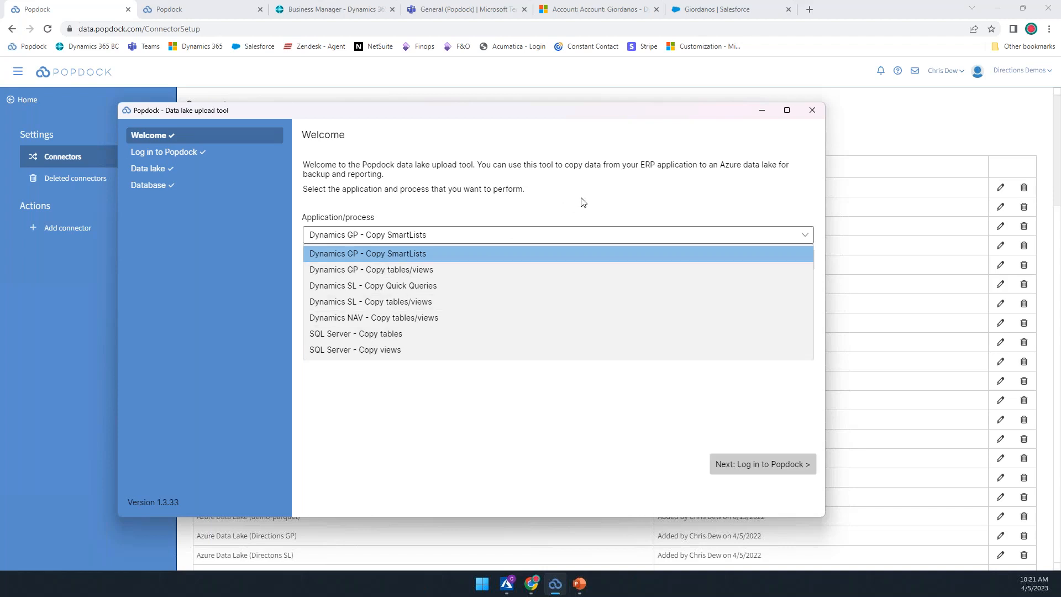
click(409, 255)
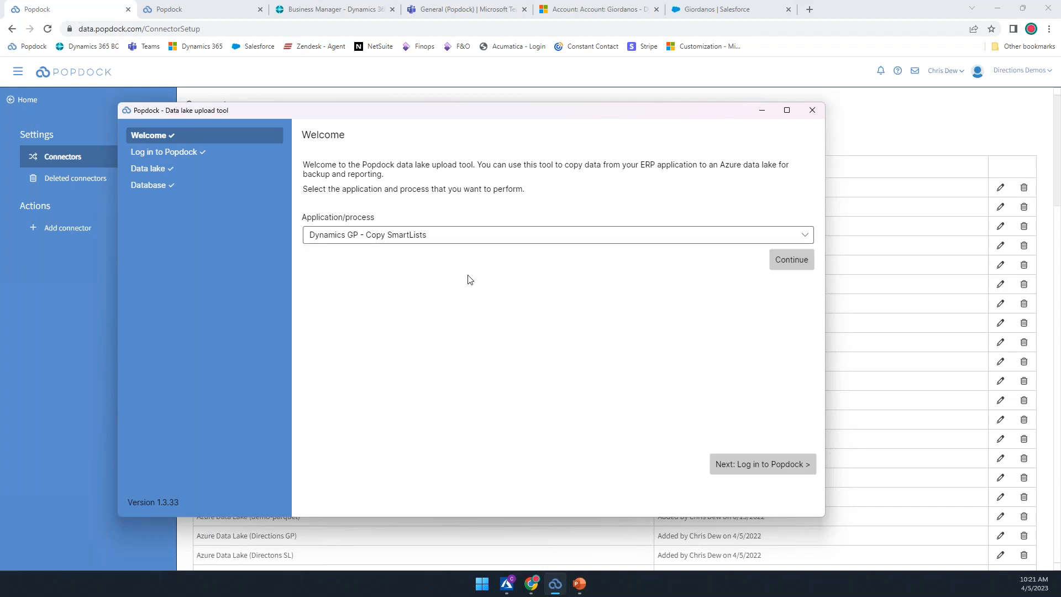
click(782, 267)
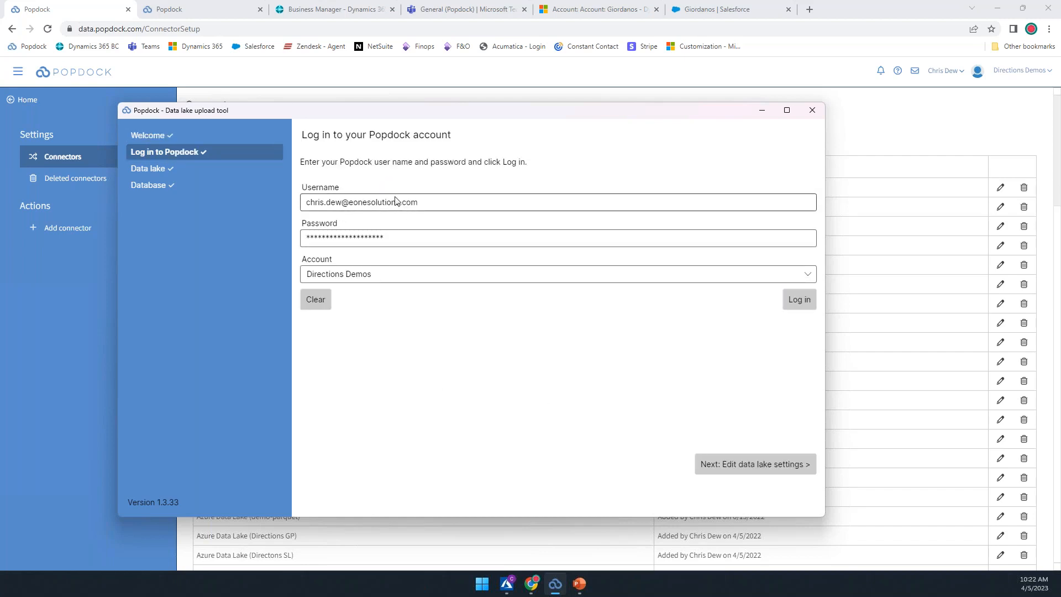
click(803, 300)
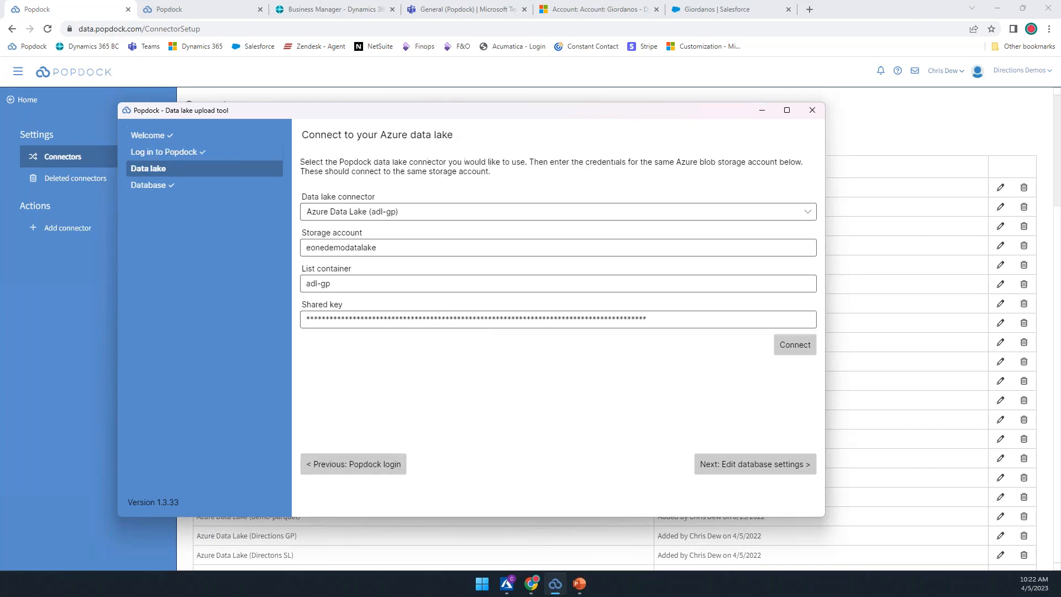
Look for the new pdlut-gplists connector among the available data lake connectors, leaving the selection as it is
click(376, 213)
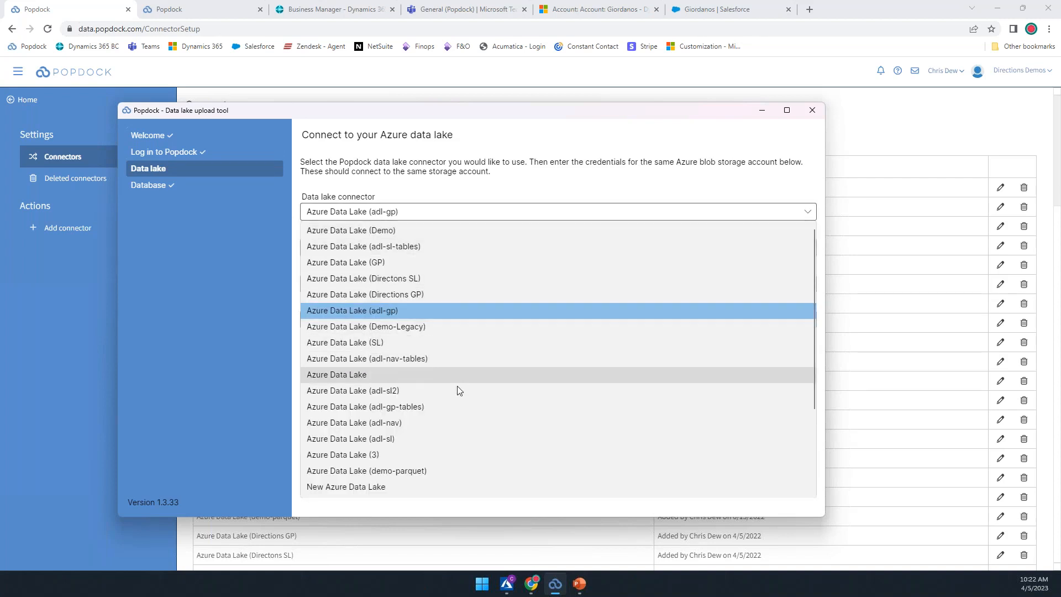
scroll(483, 433, down, 4)
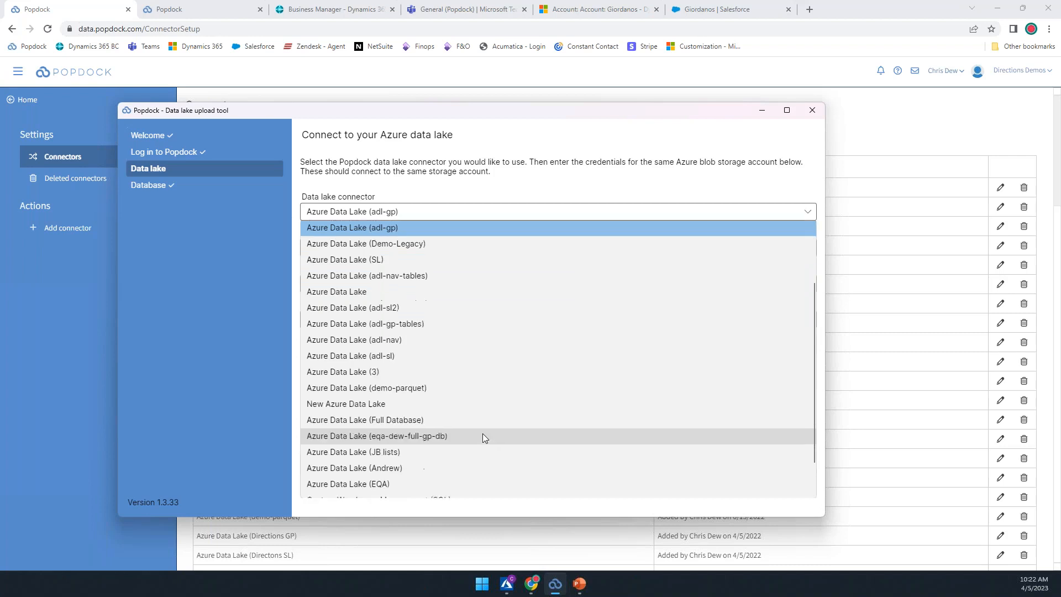
scroll(483, 439, up, 4)
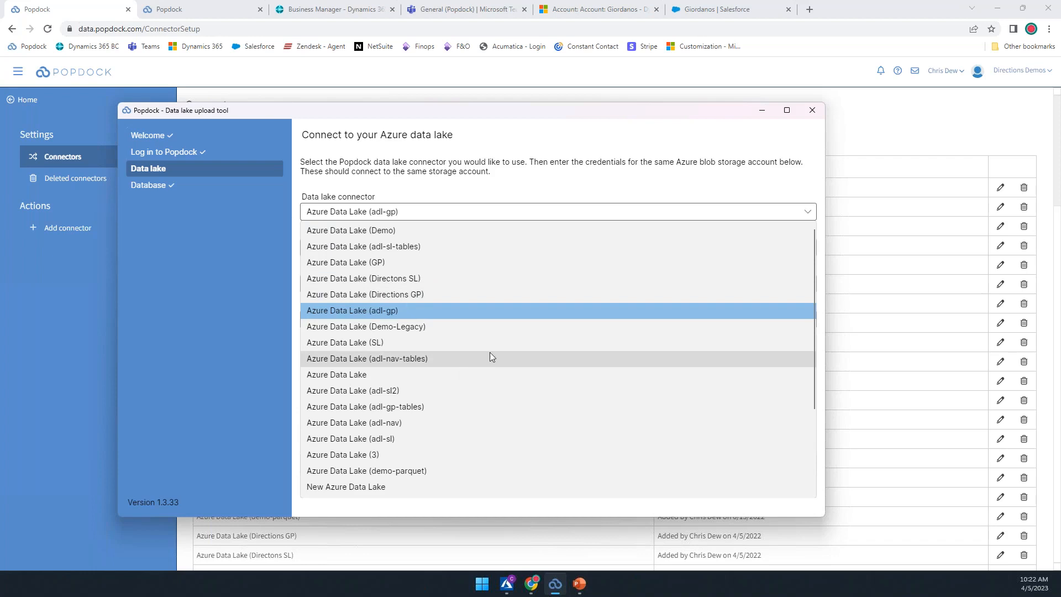
scroll(497, 356, down, 2)
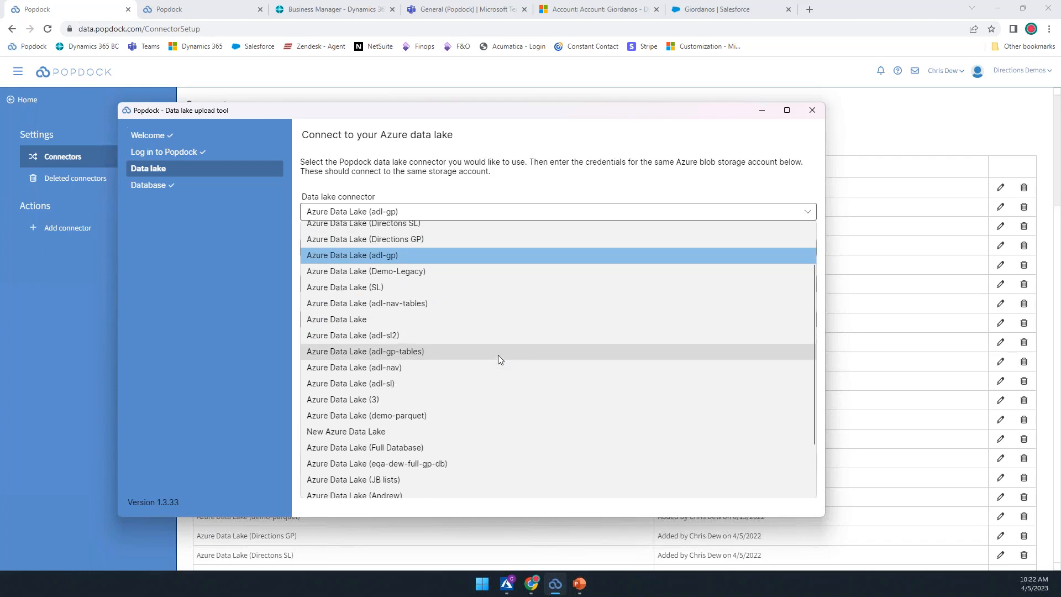
scroll(499, 355, down, 3)
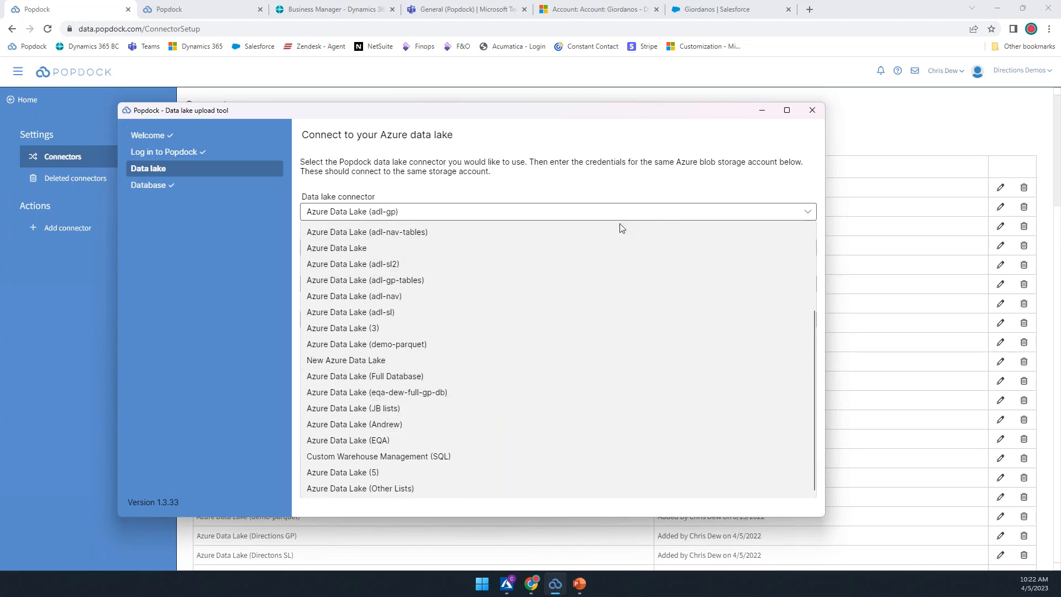
click(681, 152)
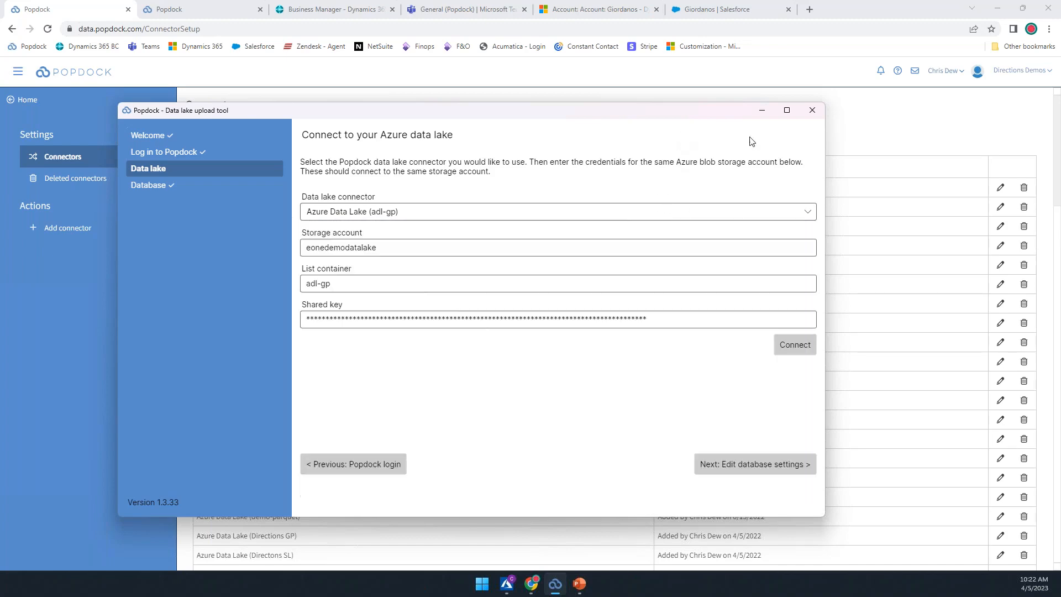
Restart the upload tool, continue with Dynamics GP - Copy SmartLists, and log in to the Directions Demos account
click(814, 110)
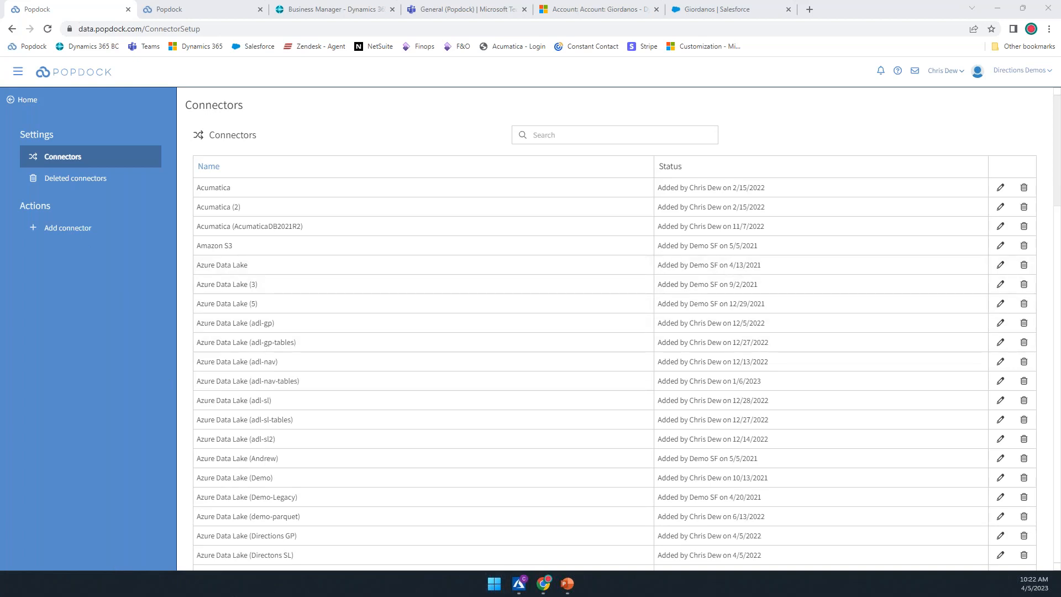
drag(112, 155, 648, 70)
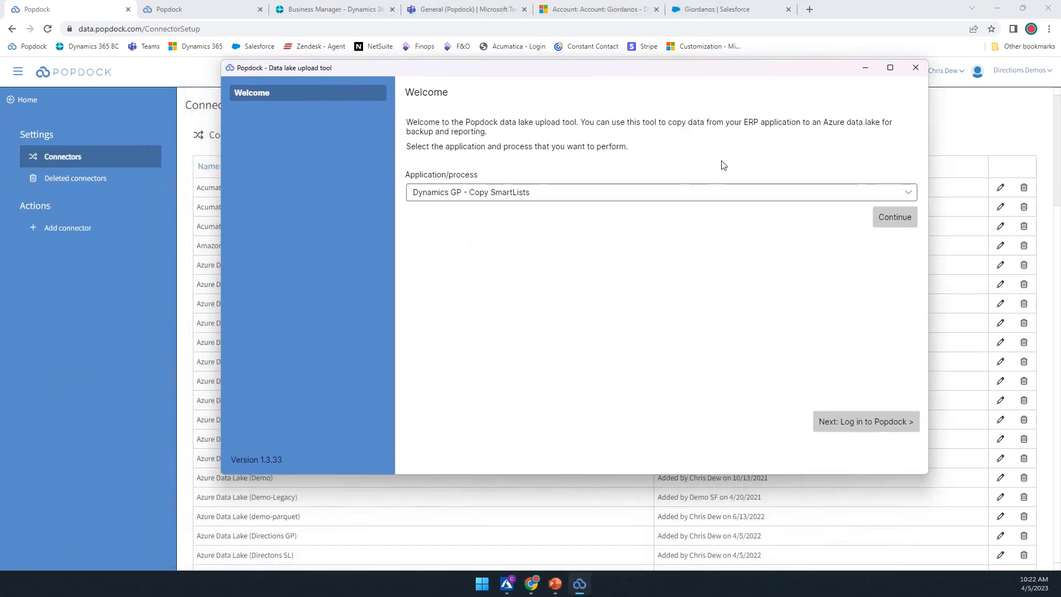
click(892, 217)
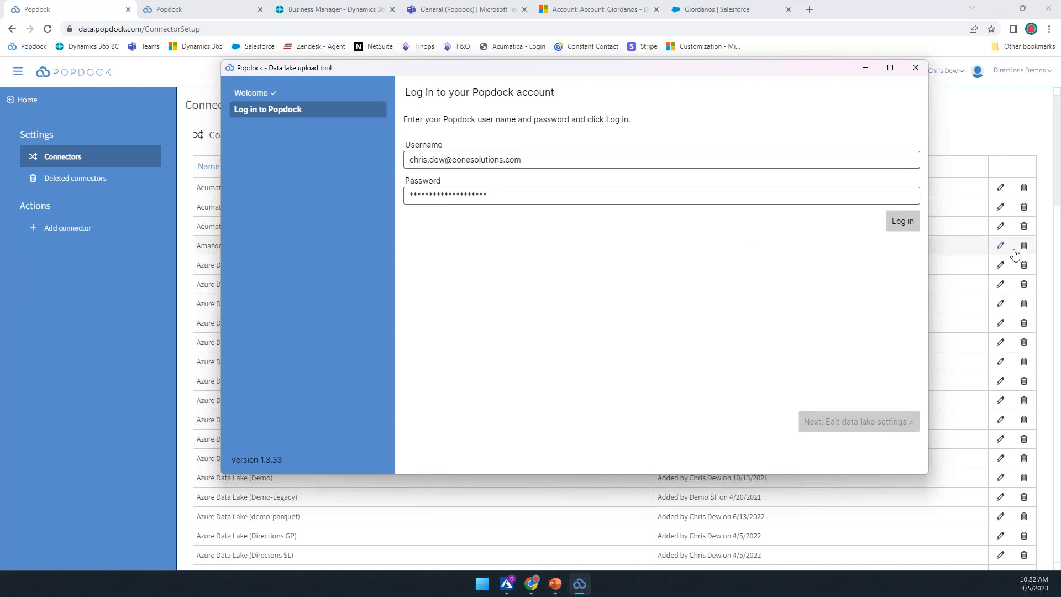
click(905, 234)
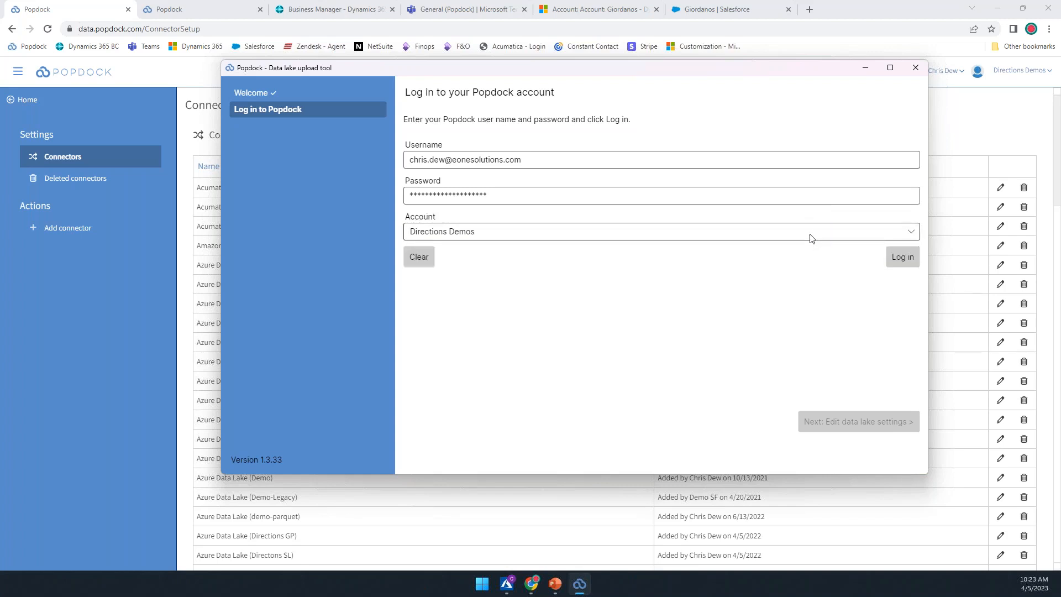
click(898, 258)
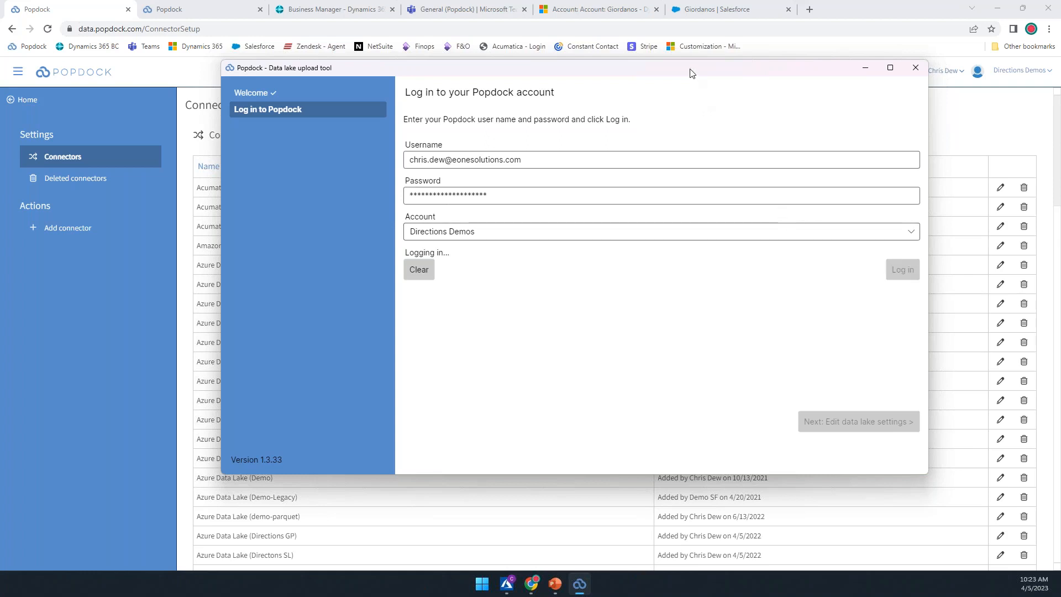
Check the restarted upload tool's data lake connector choices for Azure Data Lake (pdlut-gplists)
drag(690, 73, 647, 61)
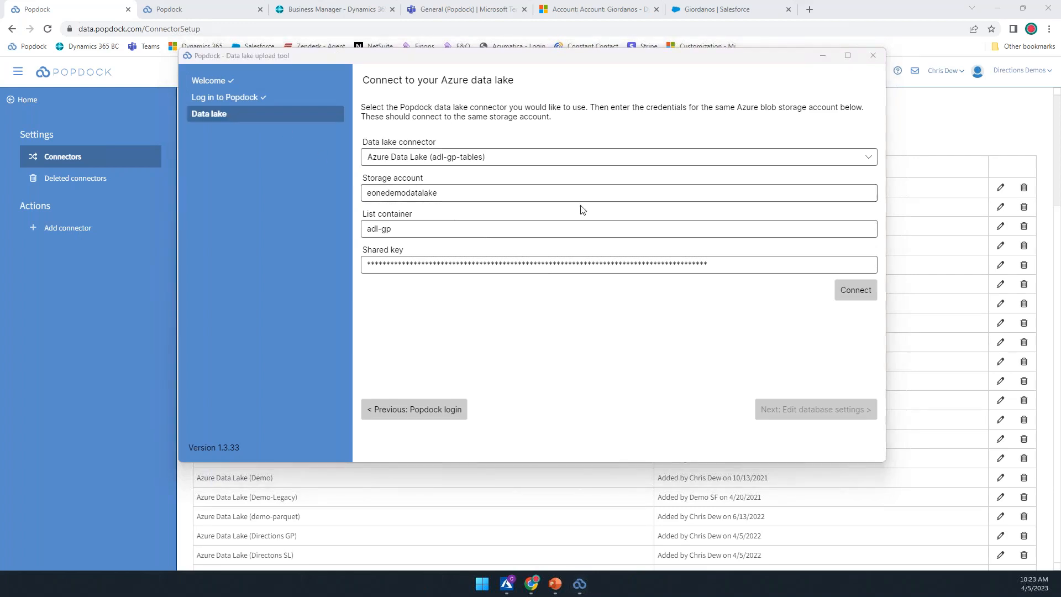
click(429, 157)
click(429, 158)
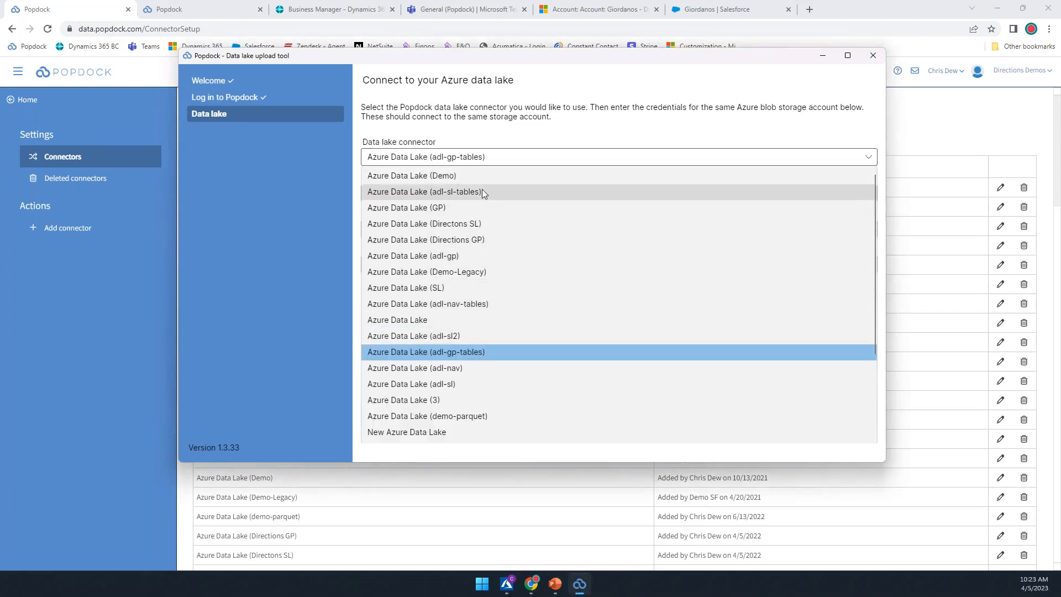
scroll(498, 215, down, 5)
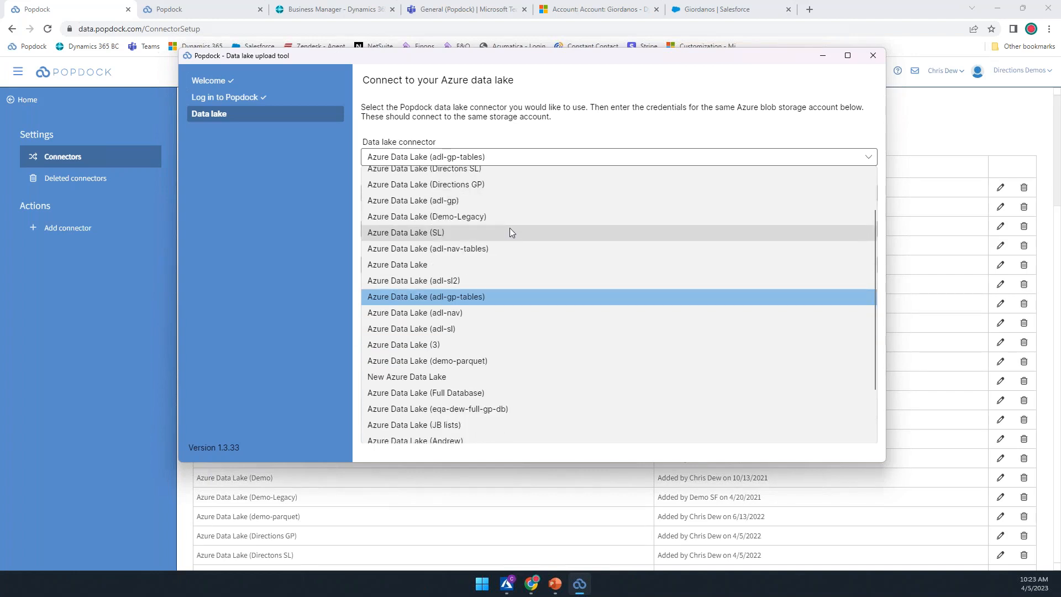
scroll(518, 233, down, 1)
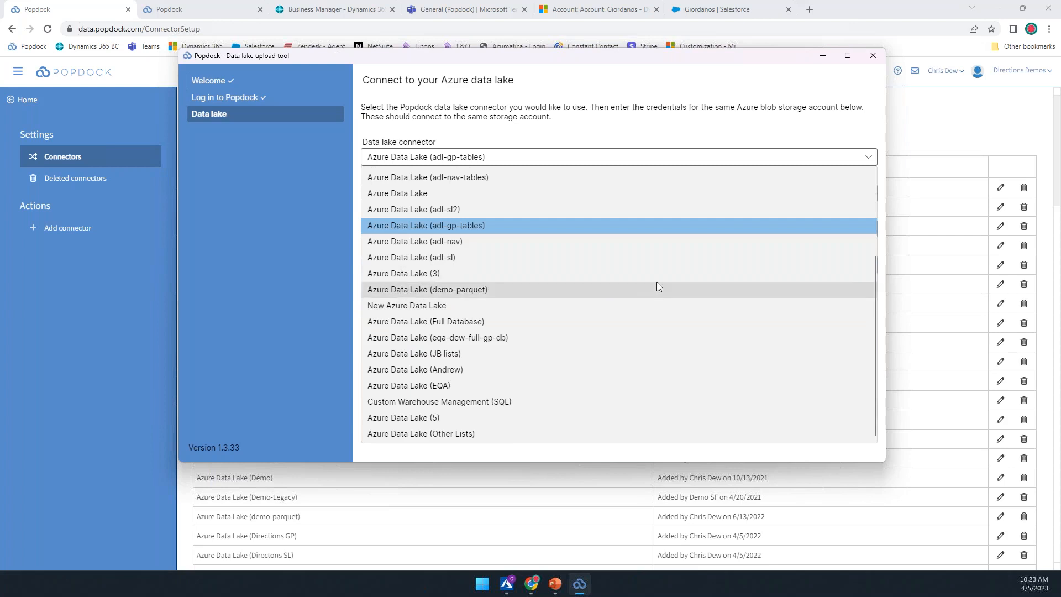
scroll(657, 313, up, 5)
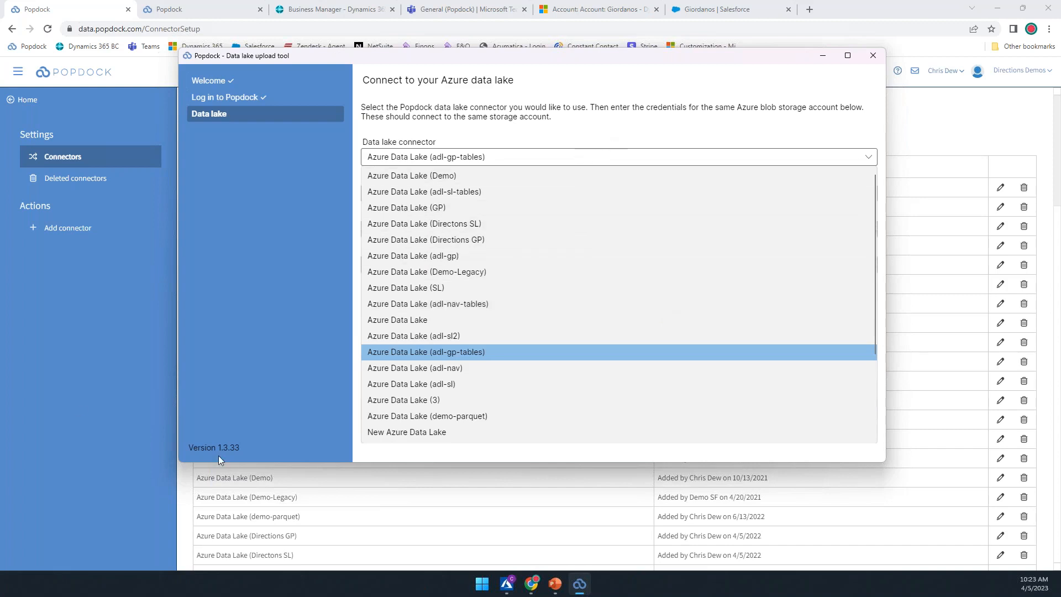
Switch to Popdock in the browser and search the connectors for "data" to locate the pdlut-gplists connector
click(84, 391)
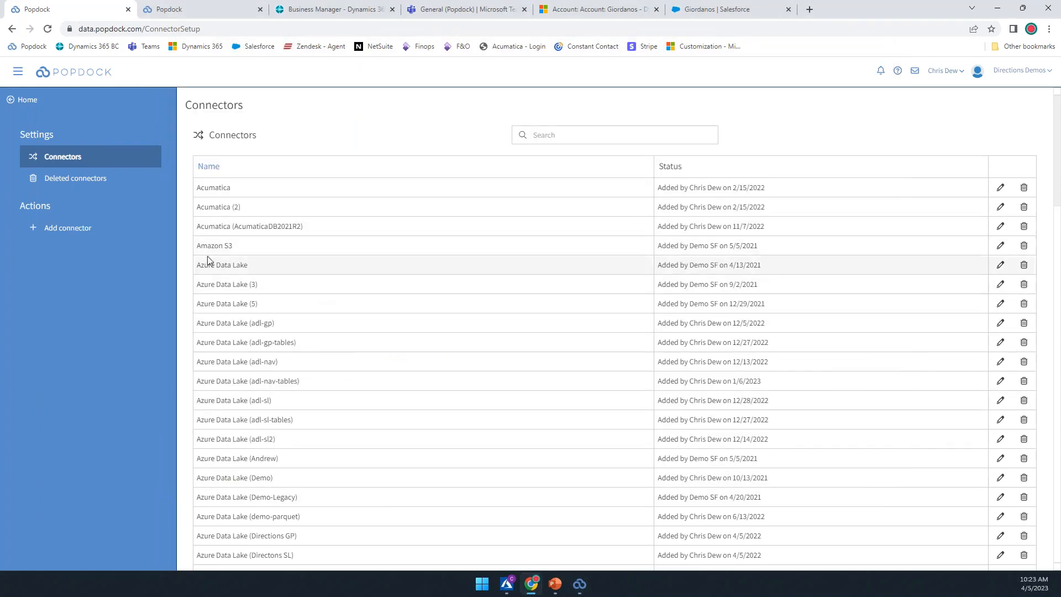
click(555, 138)
text(data)
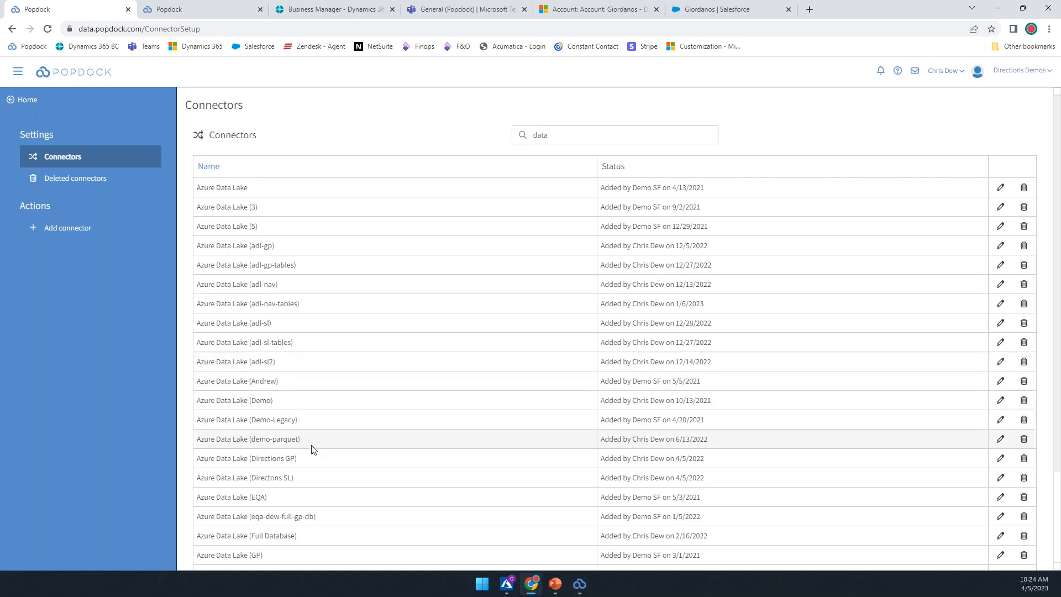
scroll(312, 451, down, 1)
scroll(311, 452, down, 1)
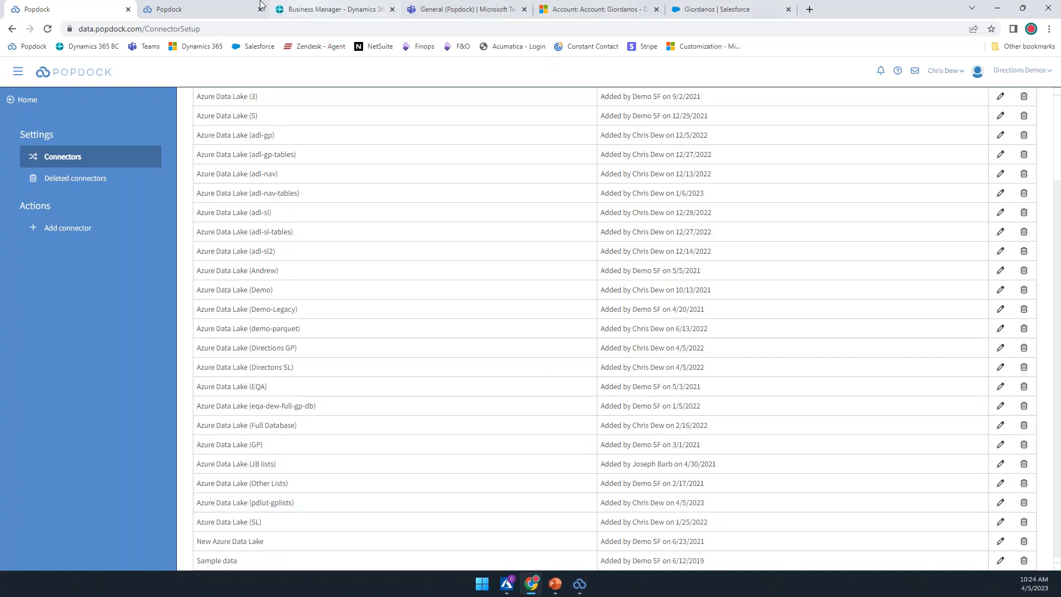
Return to the upload tool, select the Azure Data Lake (adl-gp) connector, and connect to the adl-gp container in eonedemodatalake
click(578, 587)
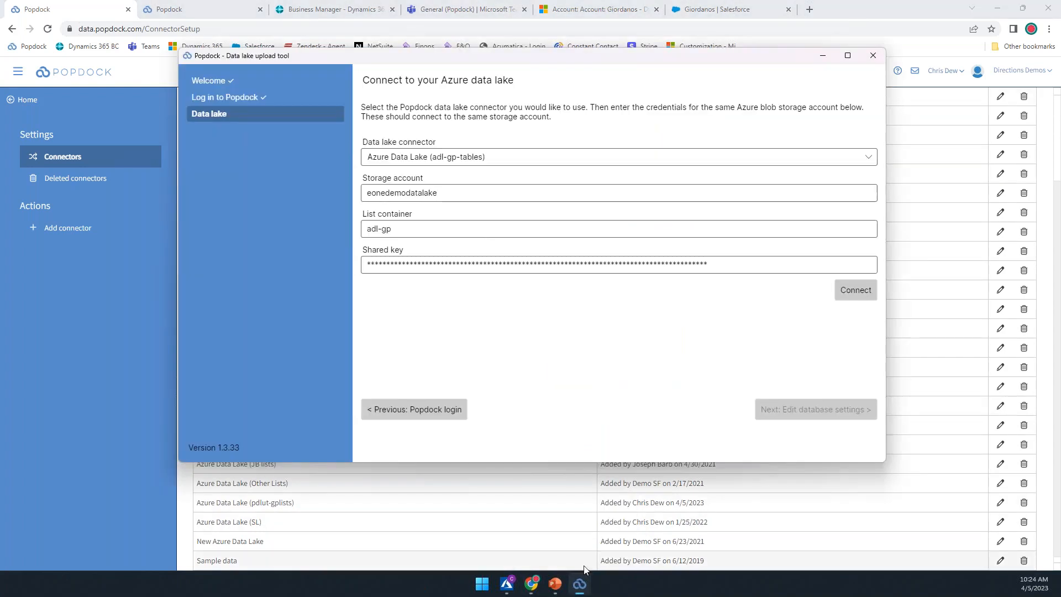
click(425, 158)
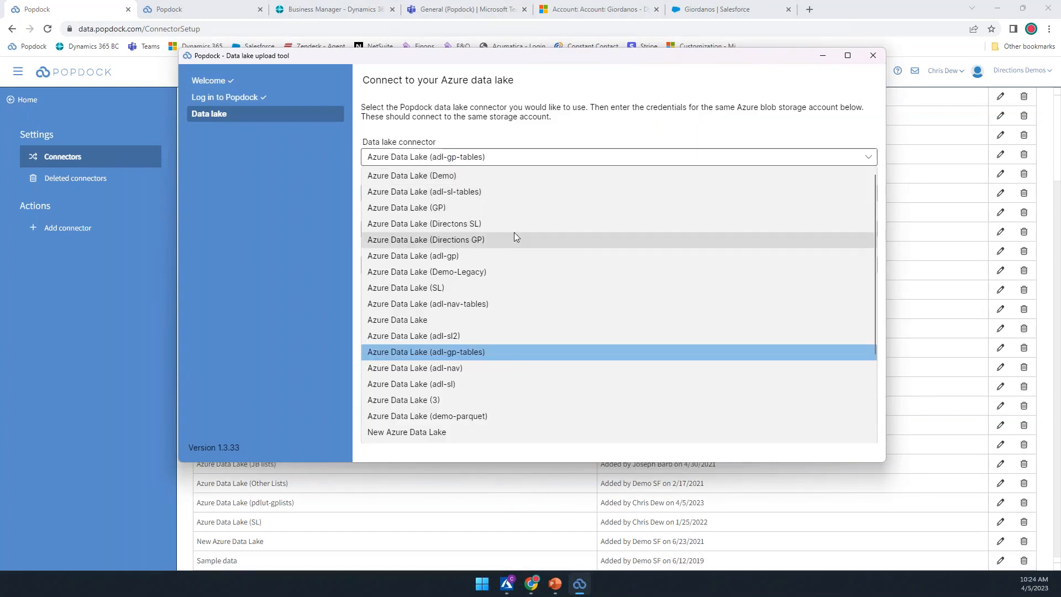
scroll(513, 238, down, 2)
scroll(513, 243, down, 3)
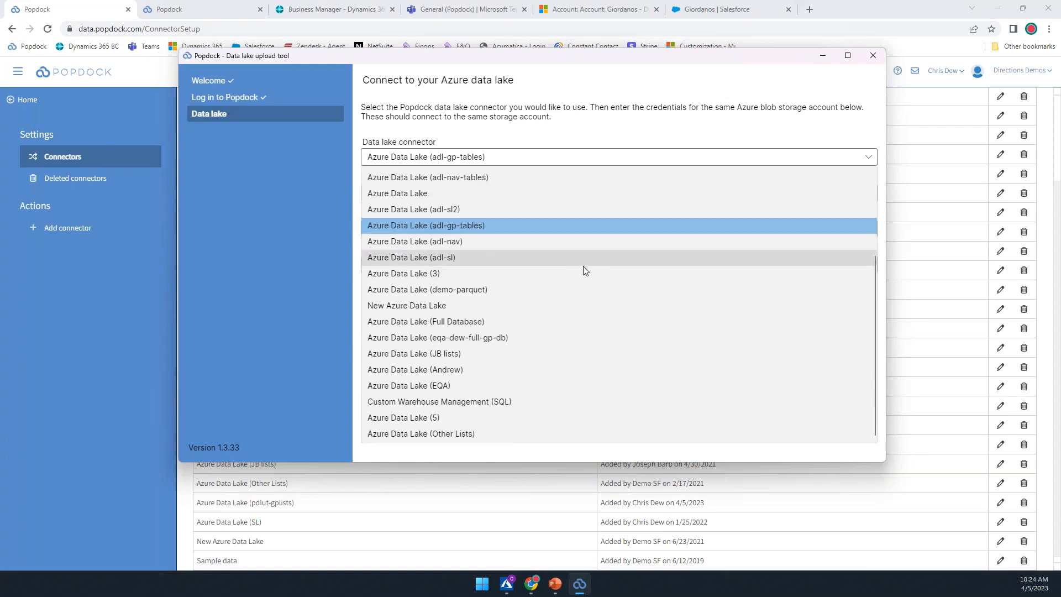
scroll(637, 281, up, 5)
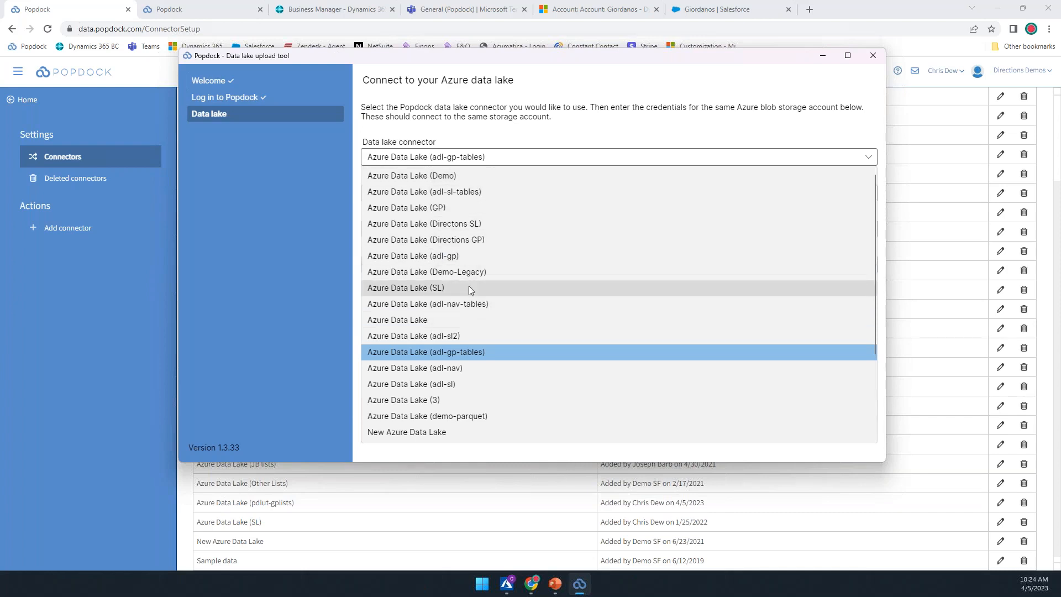
click(442, 255)
click(410, 229)
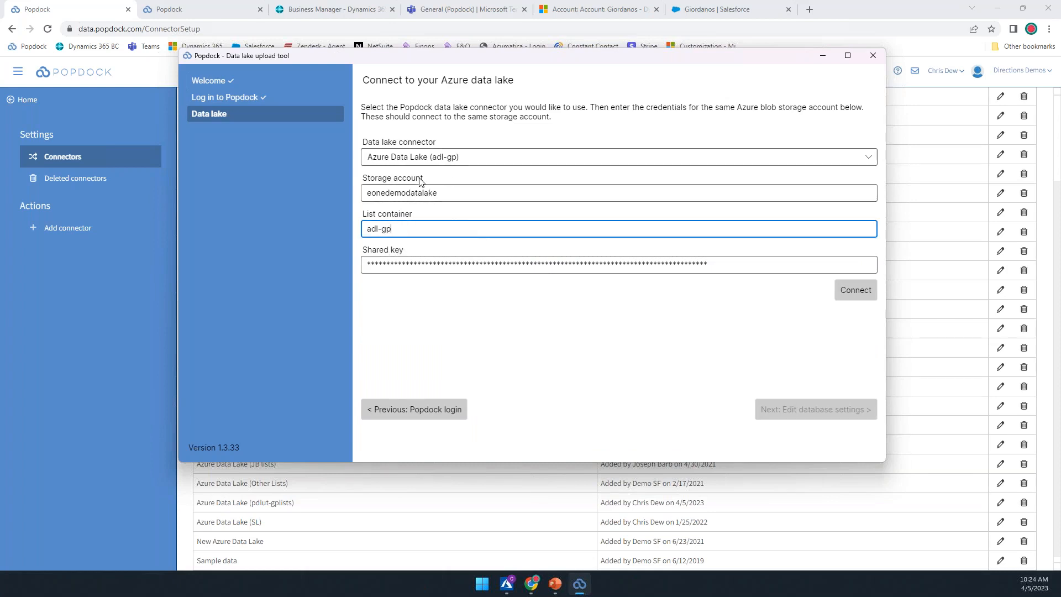
click(856, 291)
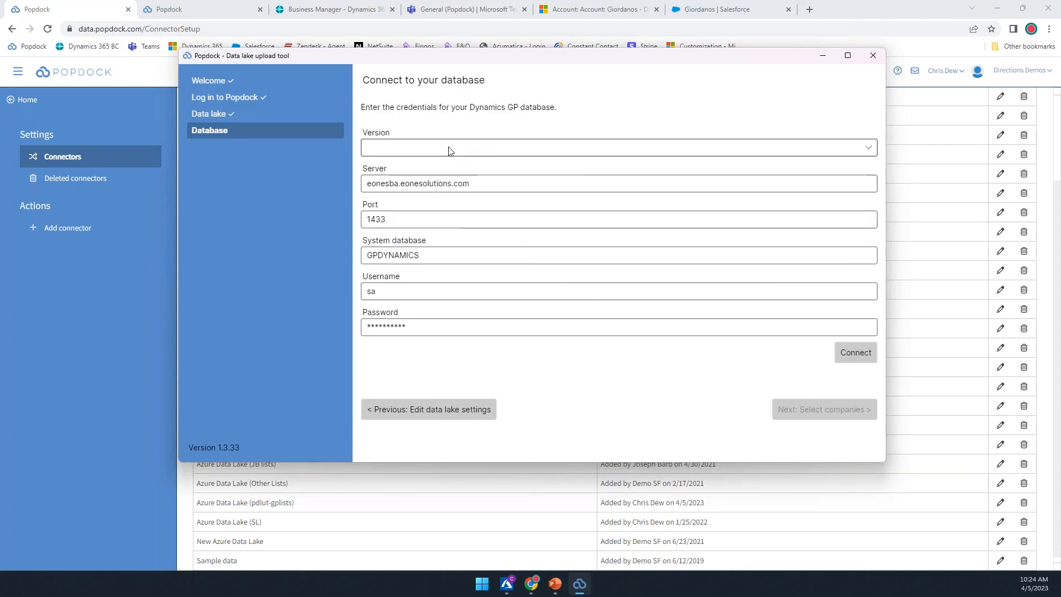
Set the Dynamics GP database version to Dynamics GP 2018 RTM (18.00.0400)
click(449, 151)
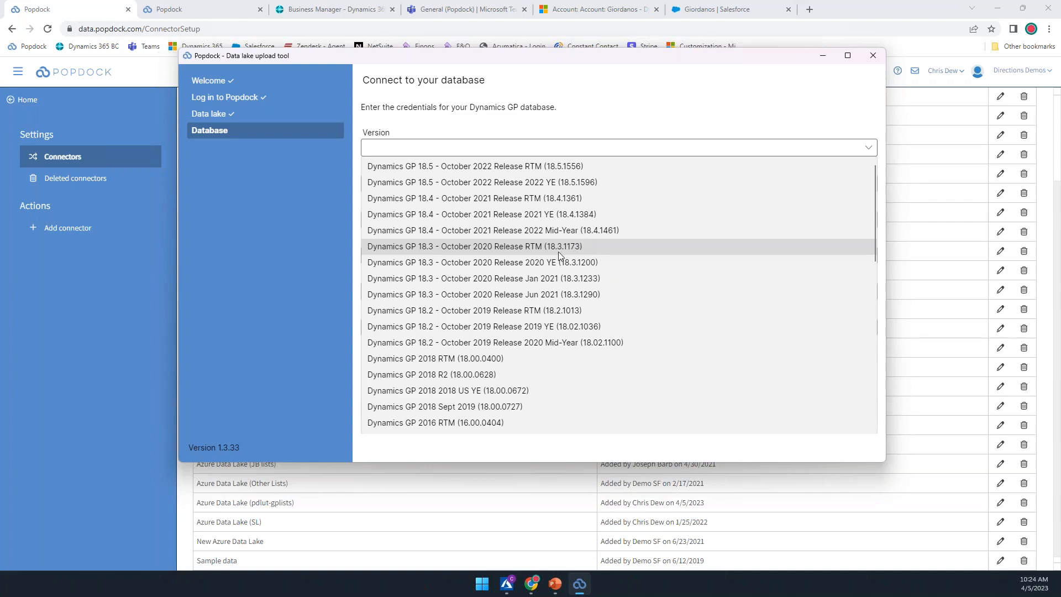
scroll(539, 245, down, 12)
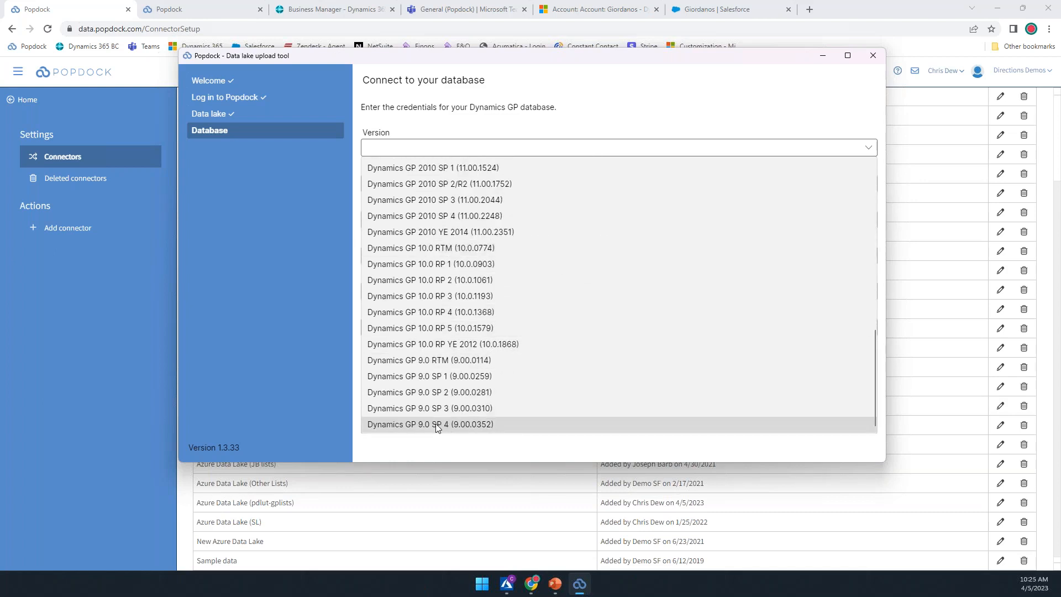
scroll(451, 394, up, 10)
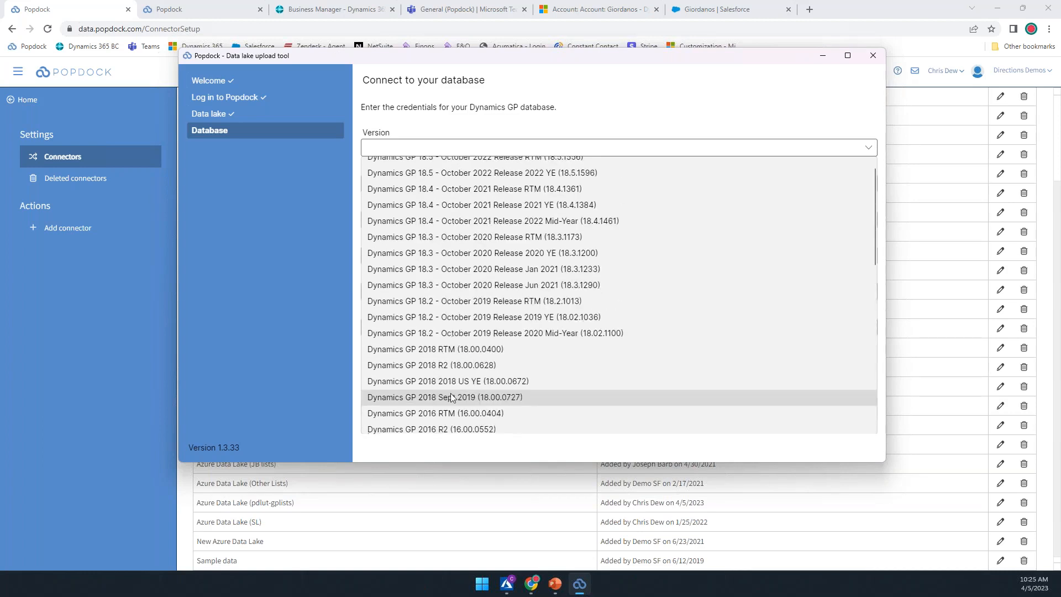
scroll(450, 393, up, 1)
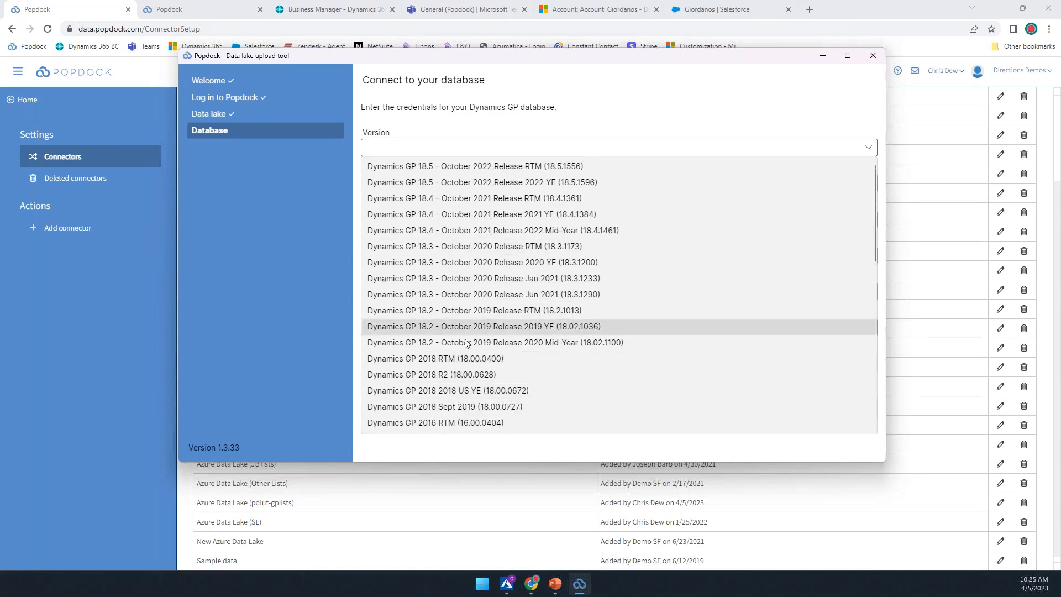
click(471, 360)
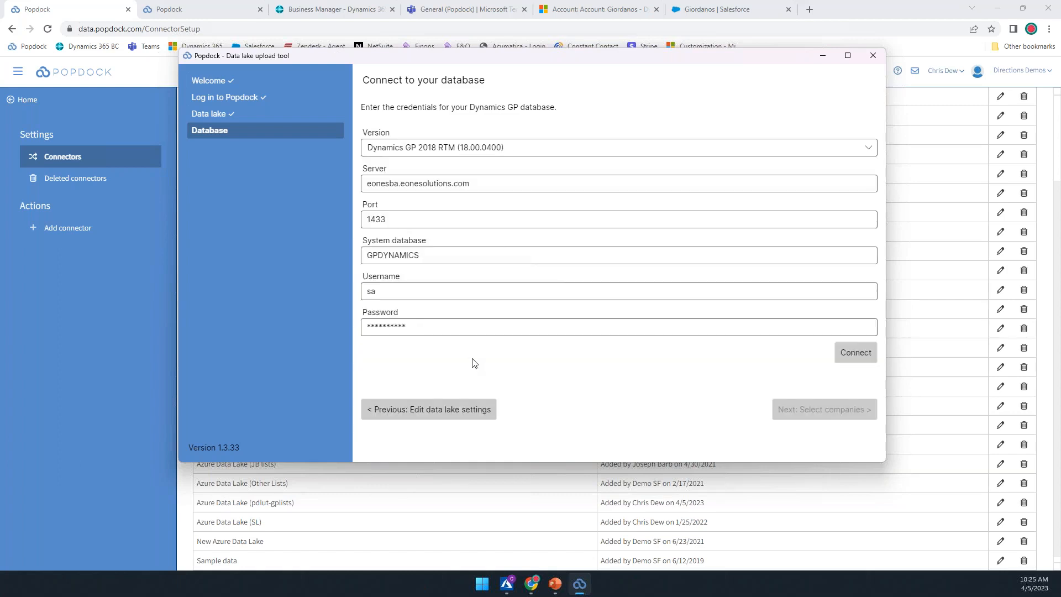
Connect to the GPDYNAMICS system database on eonesba.eonesolutions.com, port 1433, using the prefilled credentials
click(482, 183)
drag(489, 183, 360, 181)
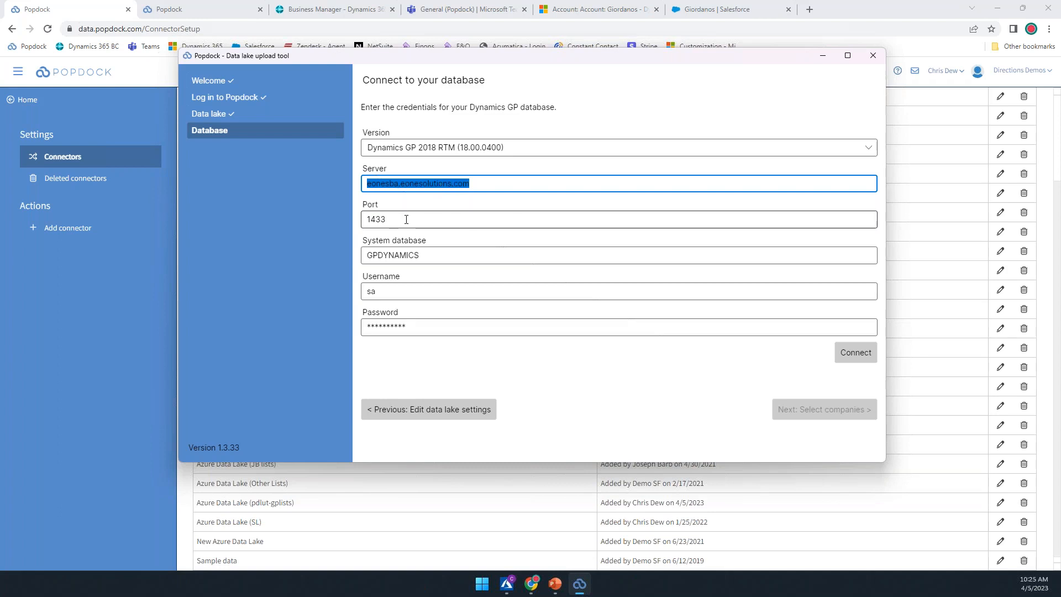
click(405, 256)
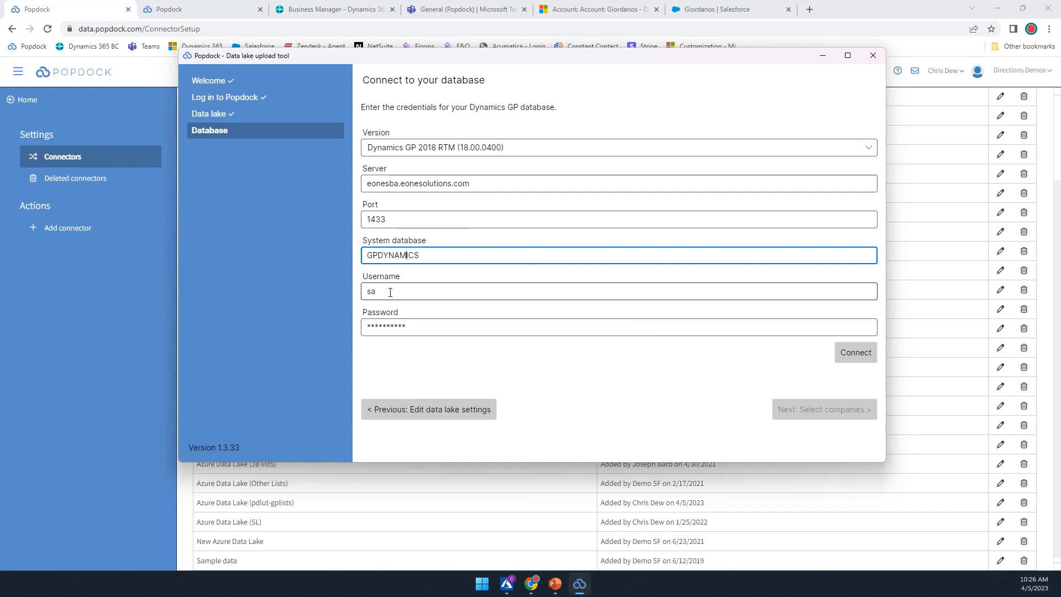
click(858, 352)
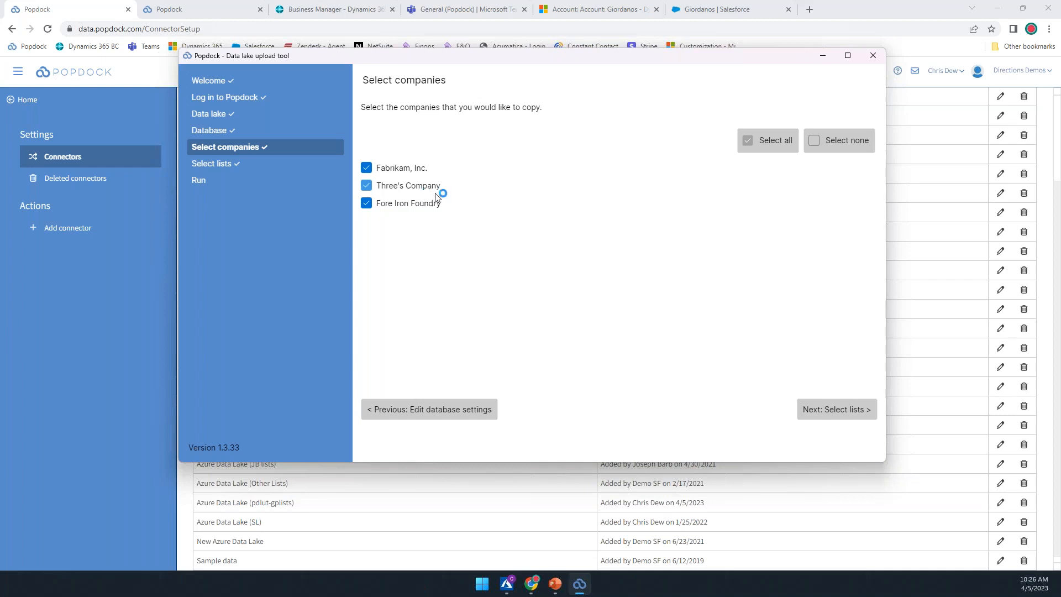
Exclude Three's Company from the companies to copy, then run the upload with all SmartLists kept selected
click(415, 190)
click(840, 412)
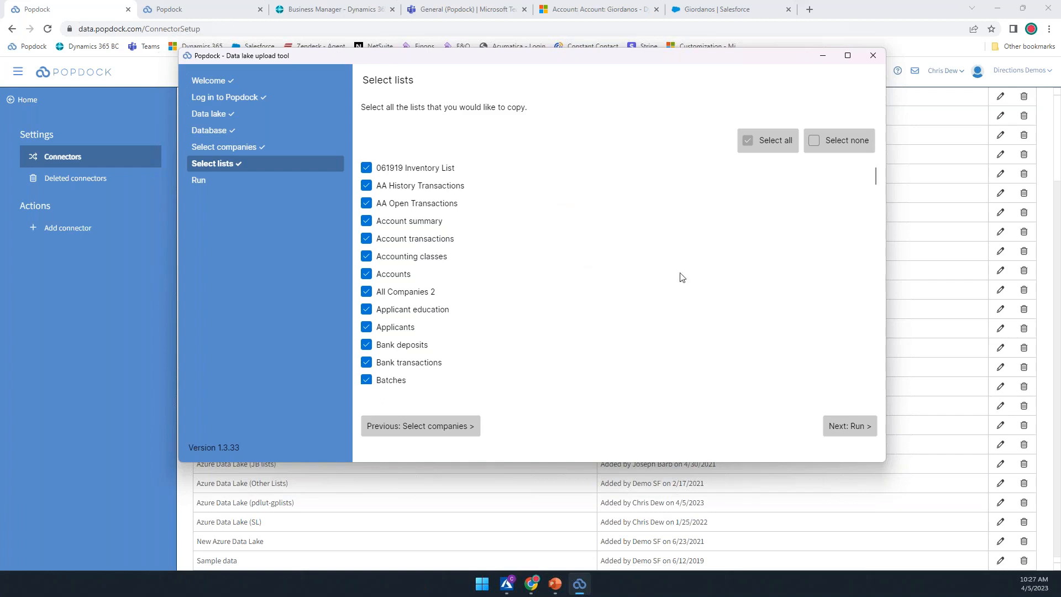
click(848, 428)
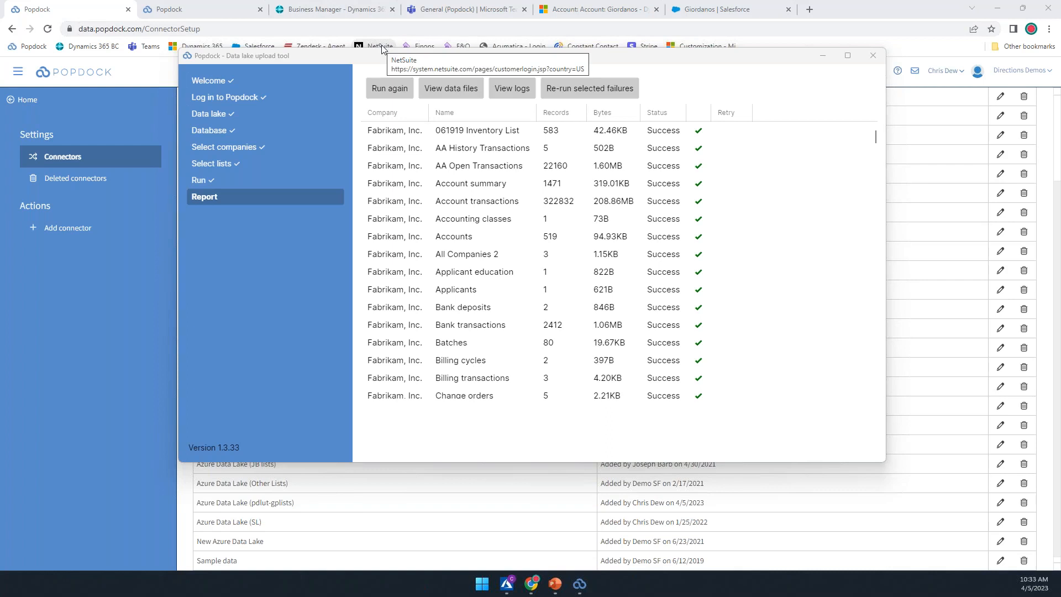
Sort the upload report by status and examine the failed and skipped lists for each company
click(507, 62)
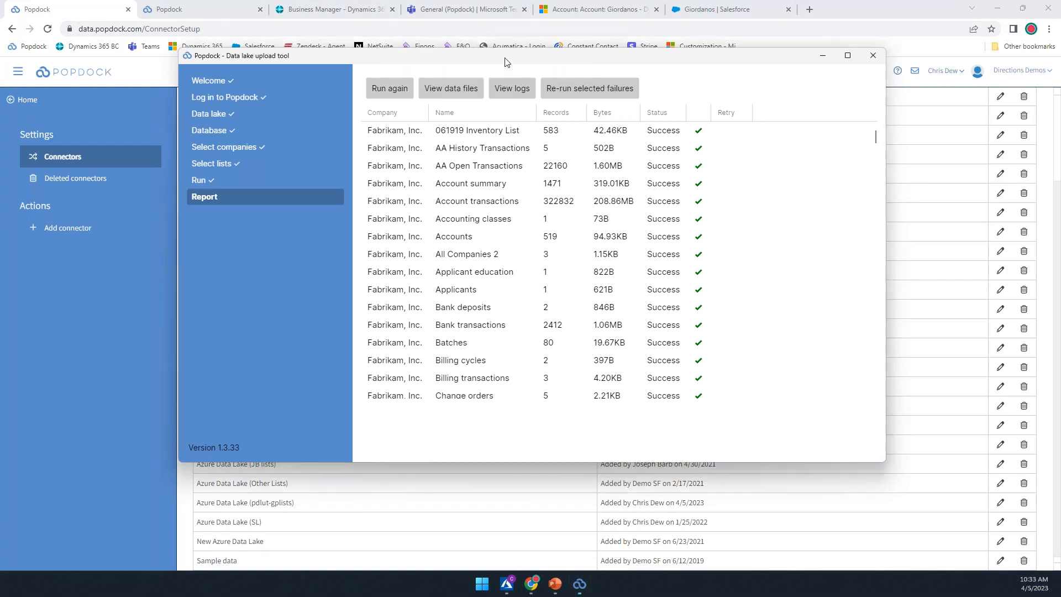
click(664, 116)
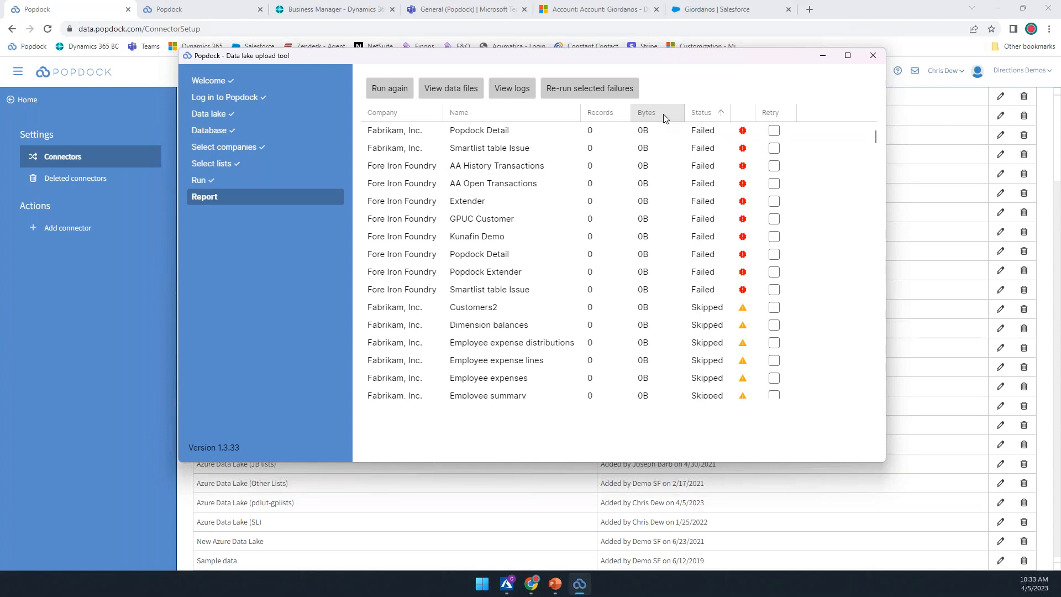
scroll(700, 357, down, 1)
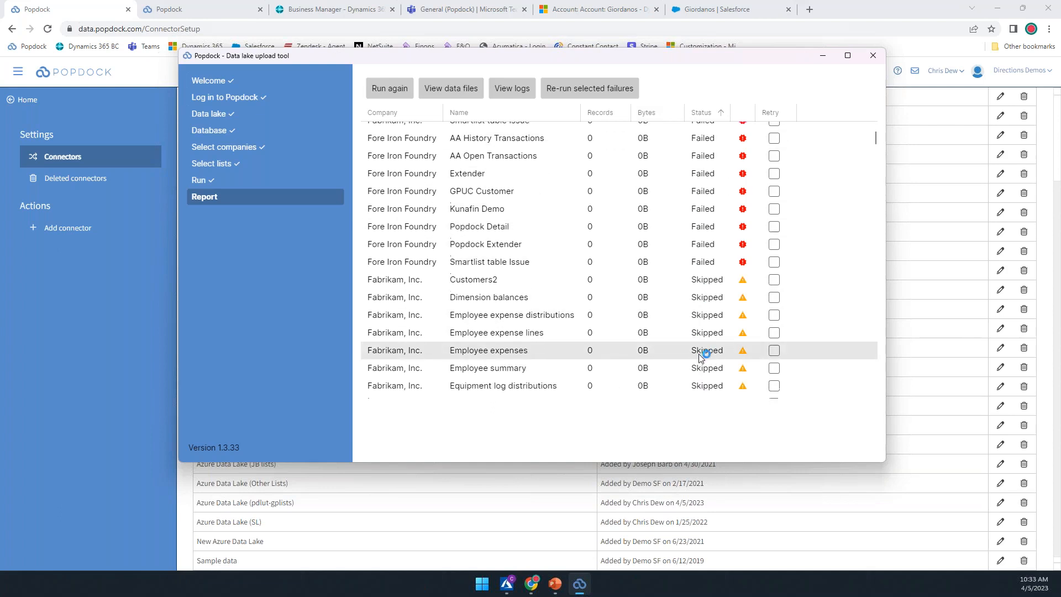
scroll(700, 357, down, 3)
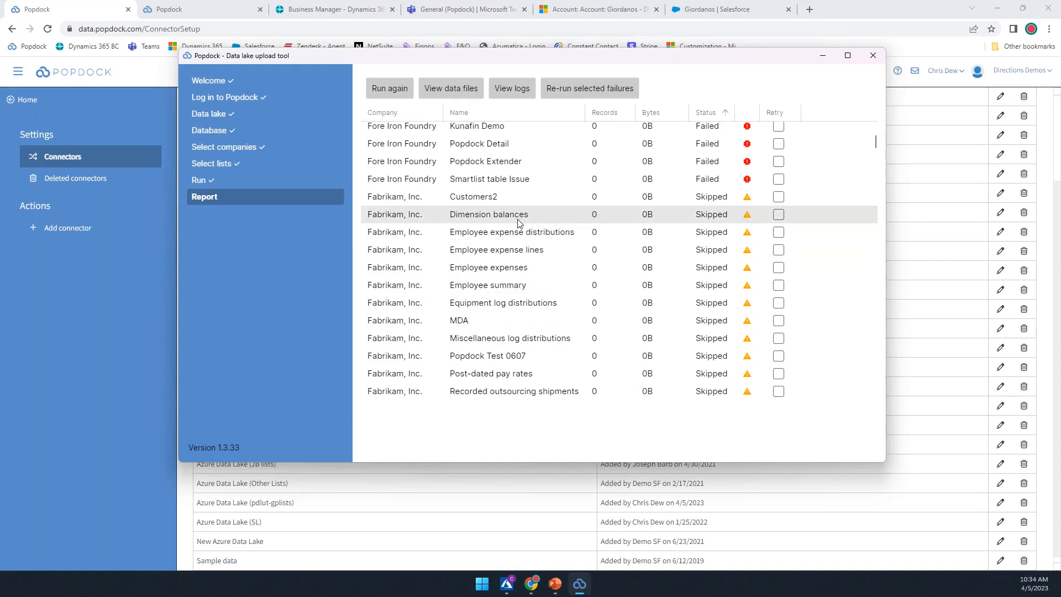
scroll(520, 222, down, 1)
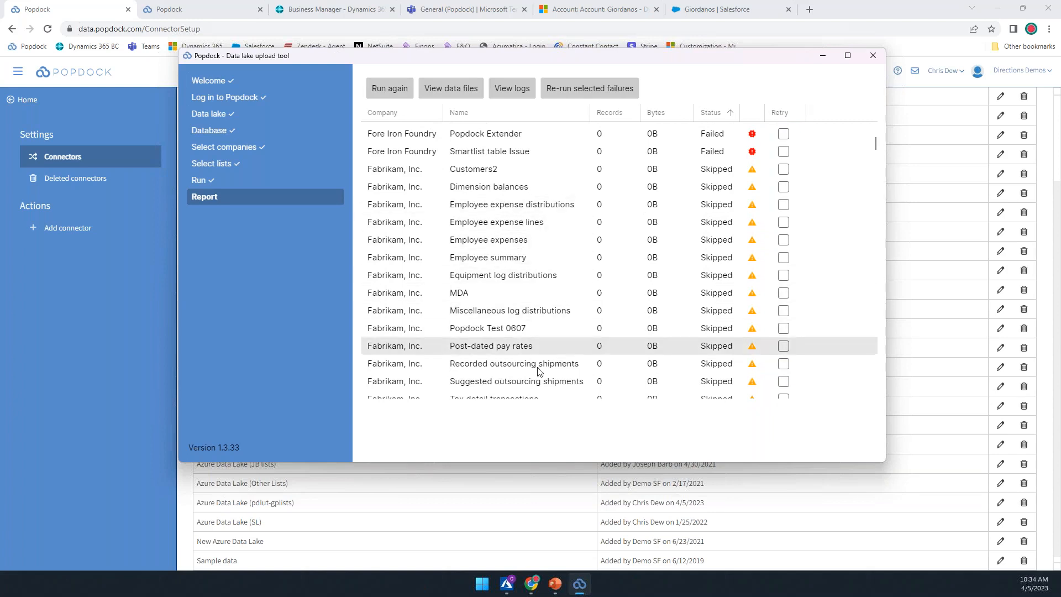
scroll(506, 254, down, 5)
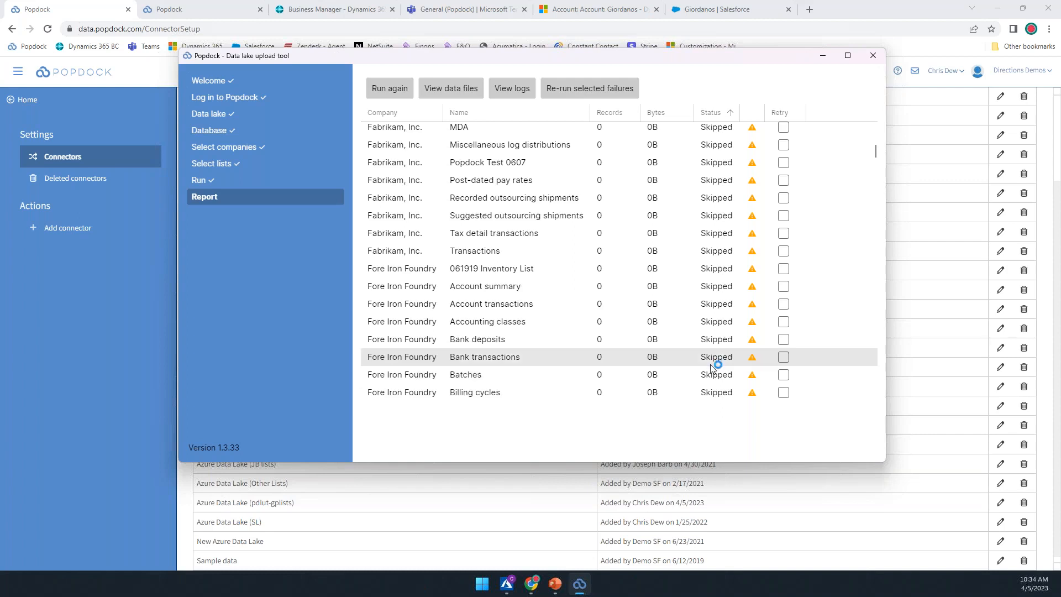
scroll(713, 368, up, 1)
scroll(713, 367, down, 3)
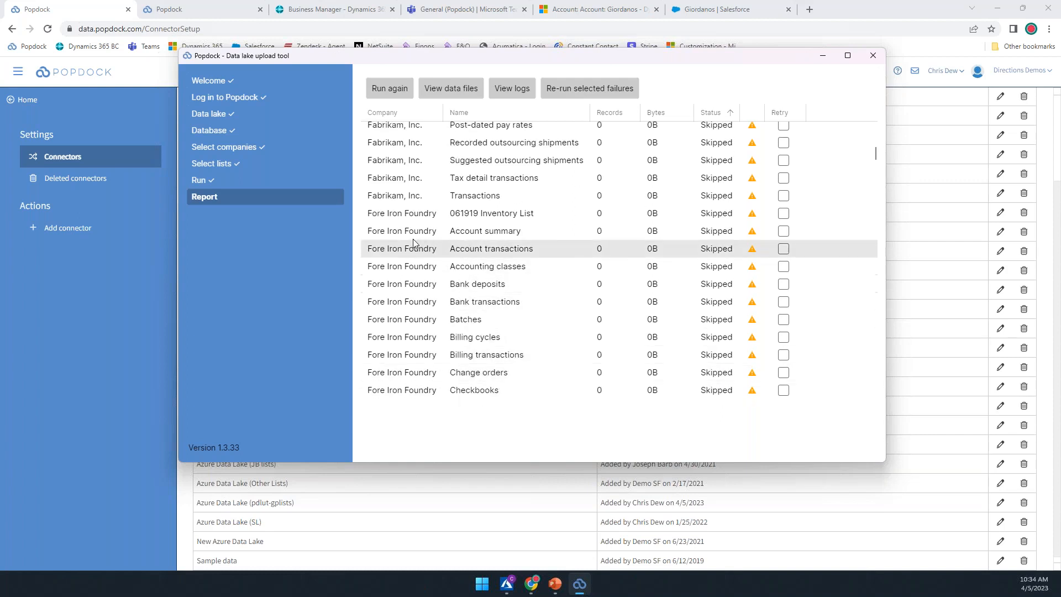
click(415, 213)
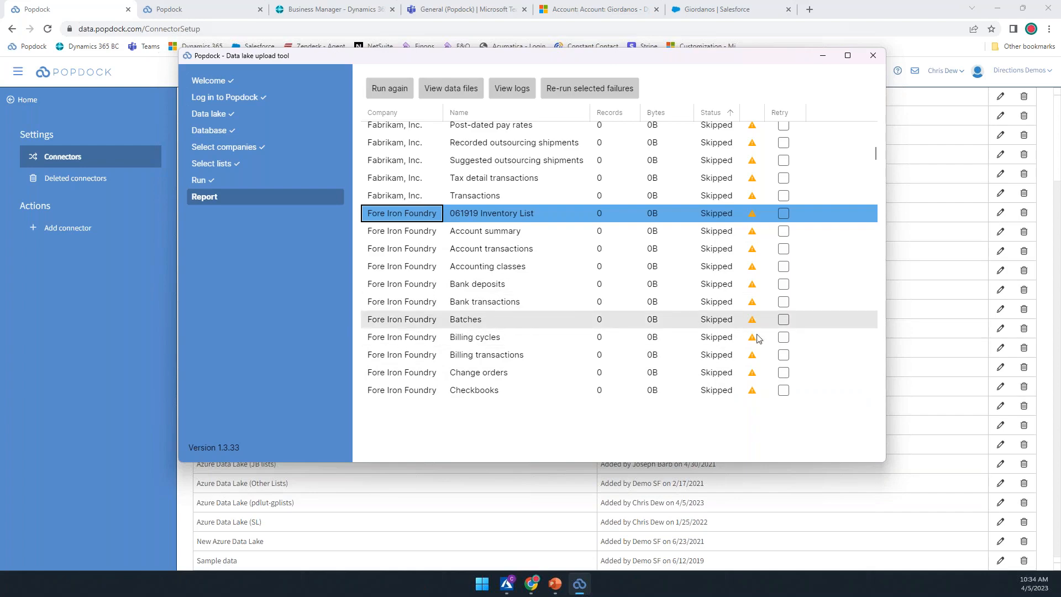
scroll(723, 297, down, 7)
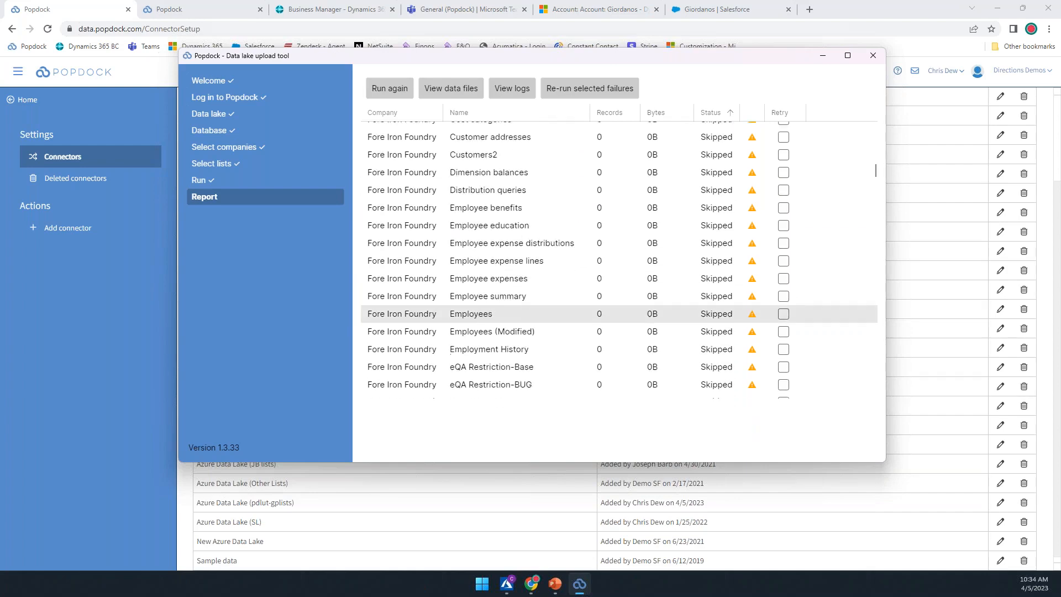
scroll(723, 297, up, 4)
scroll(715, 303, up, 10)
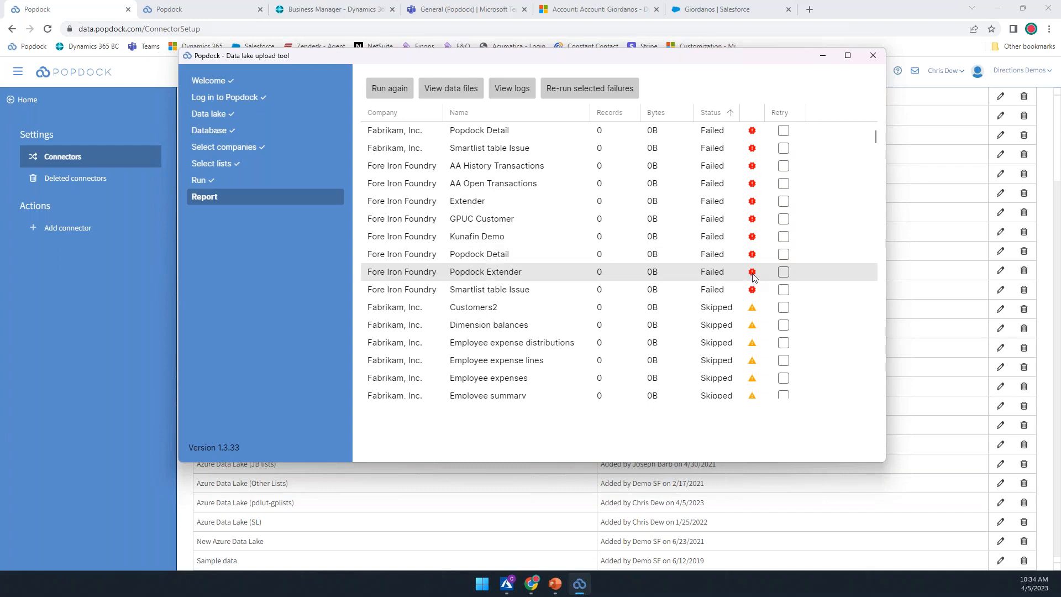
mouse_move(753, 292)
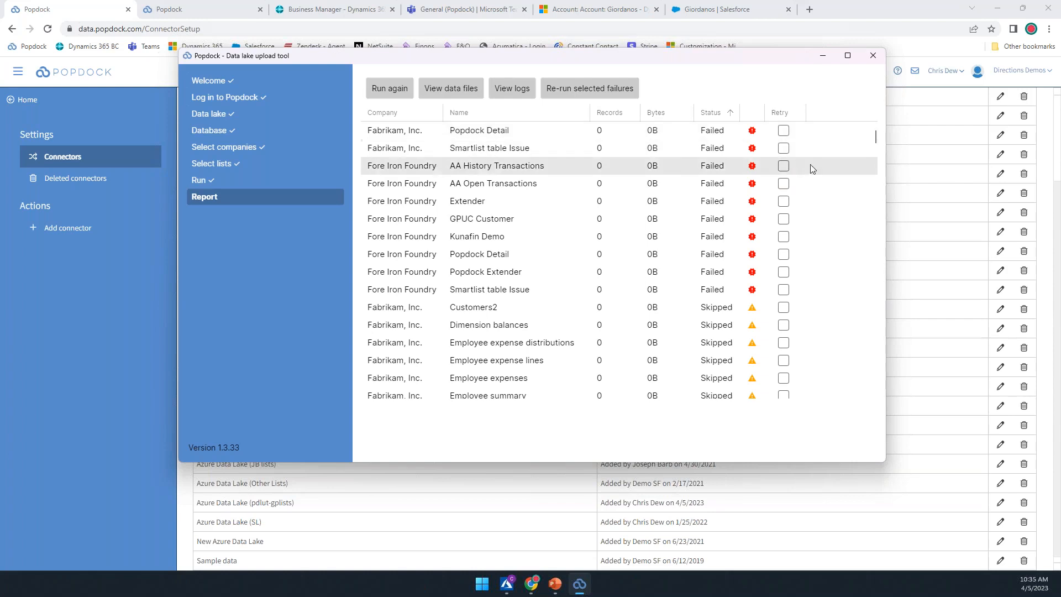
Re-run the failed Popdock Detail and Smartlist table Issue lists of Fabrikam, Inc
click(784, 131)
click(784, 148)
click(590, 89)
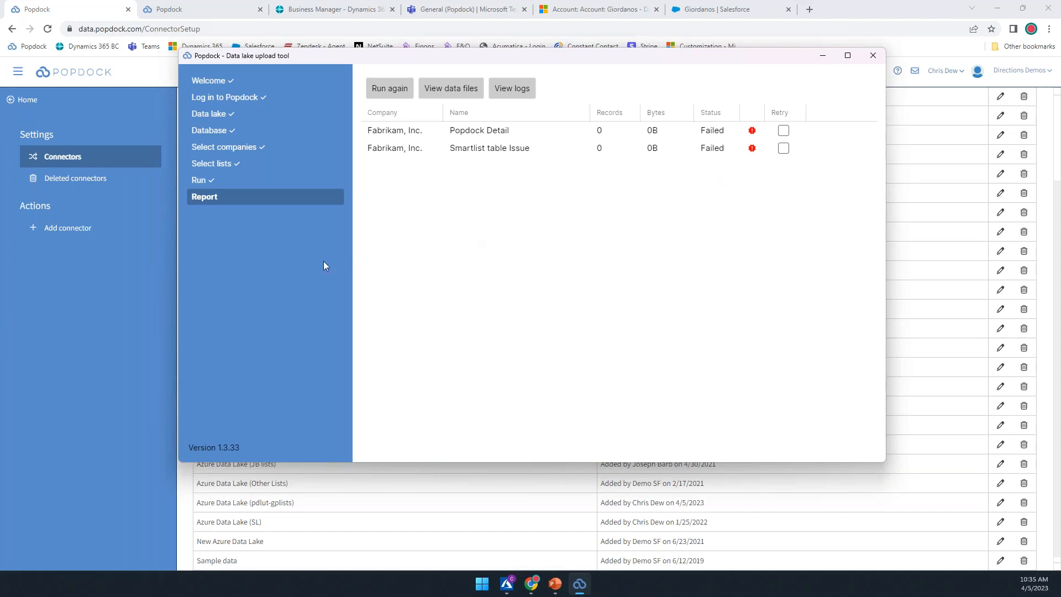
Start another run with the Dynamics GP - Copy tables/views process and log in to the Directions Demos account
click(388, 88)
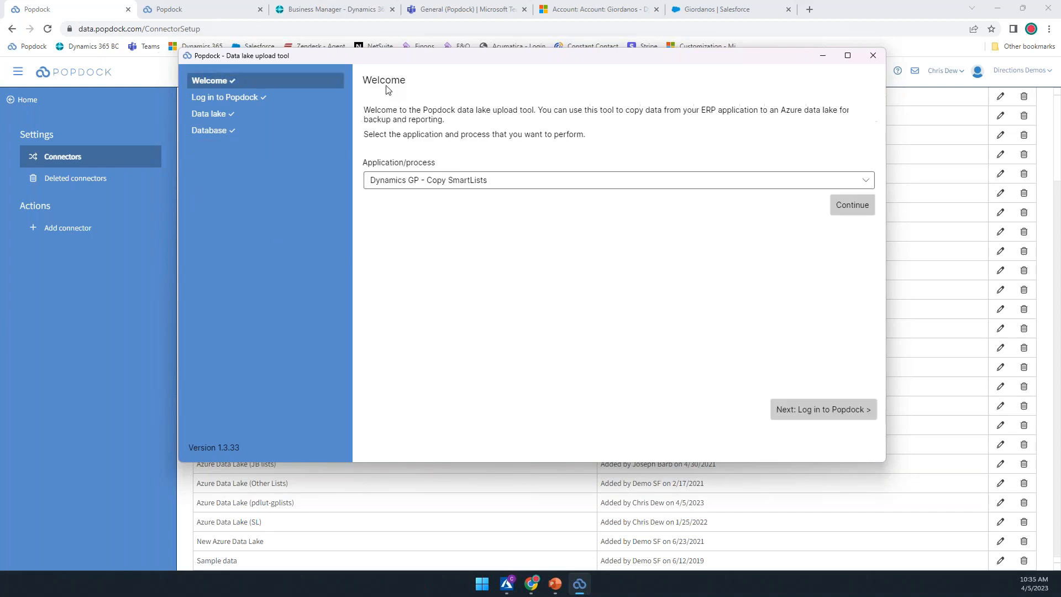
click(489, 182)
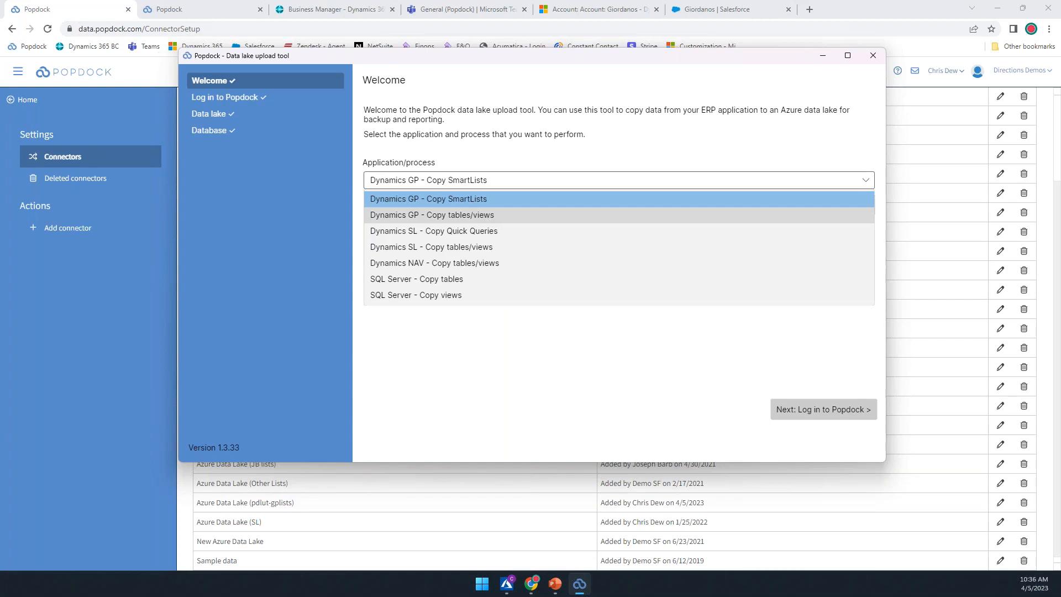
click(432, 215)
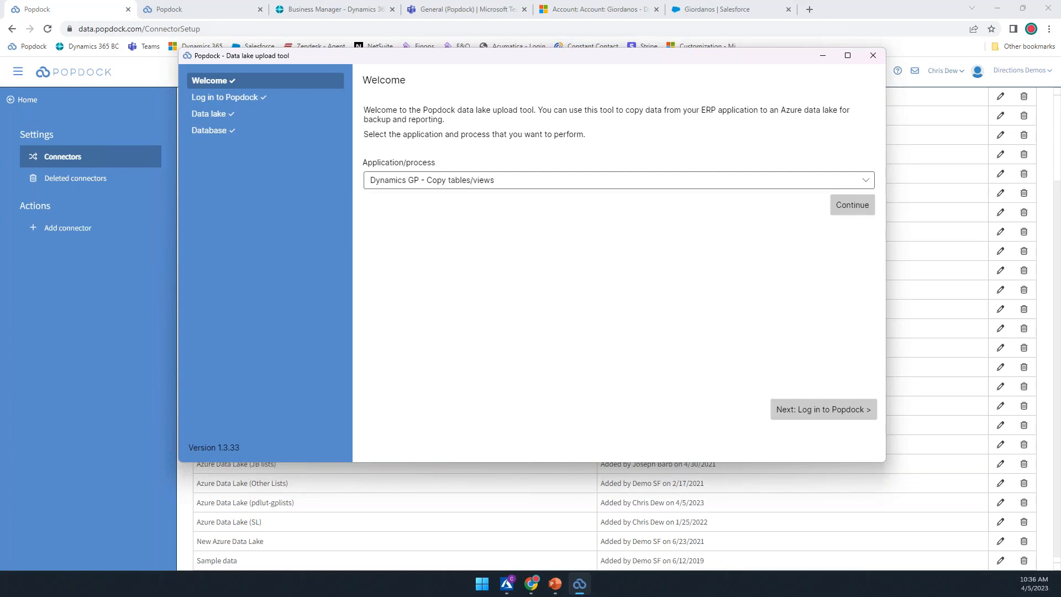
click(852, 209)
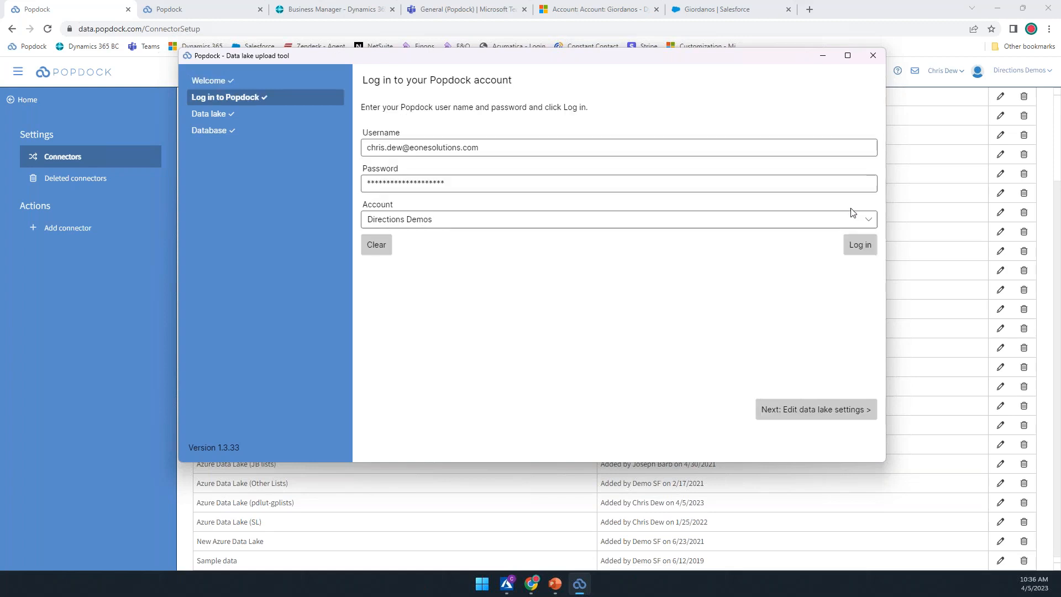
click(857, 255)
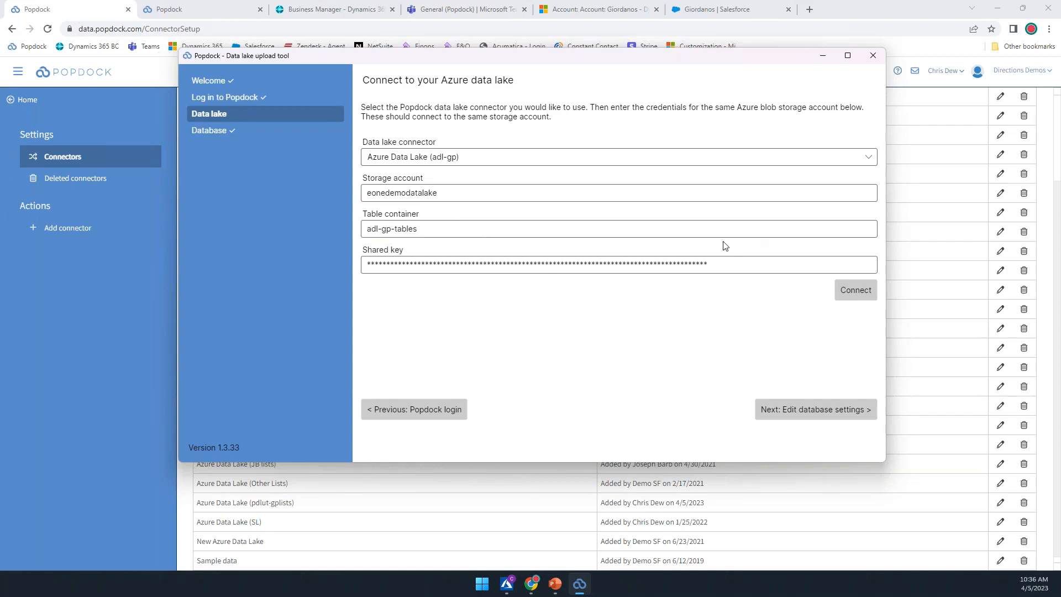
Select the Azure Data Lake (adl-gp-tables) connector and connect to the adl-gp-tables container in eonedemodatalake
click(453, 158)
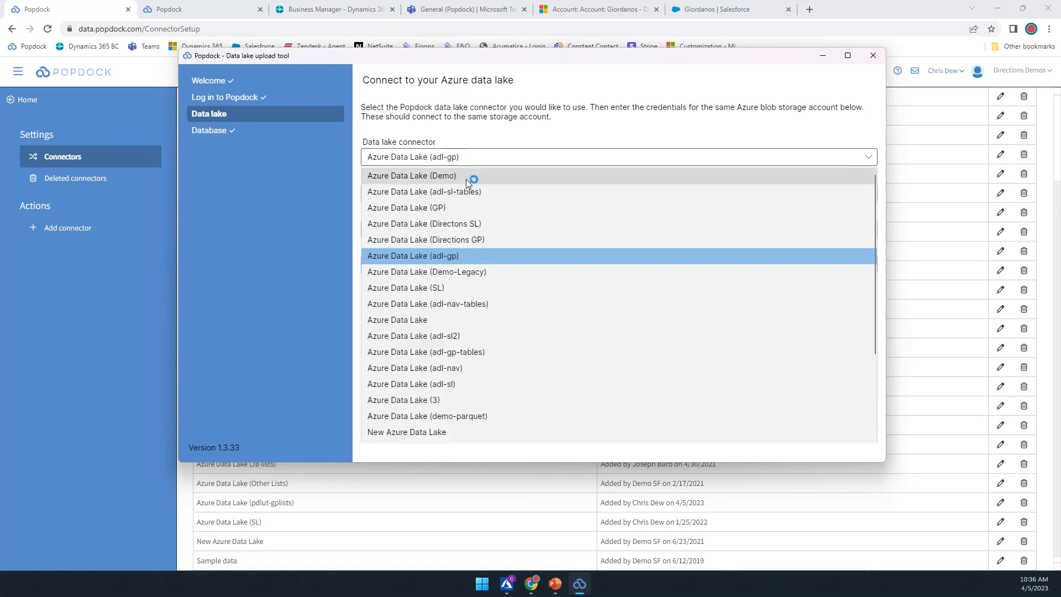
click(456, 352)
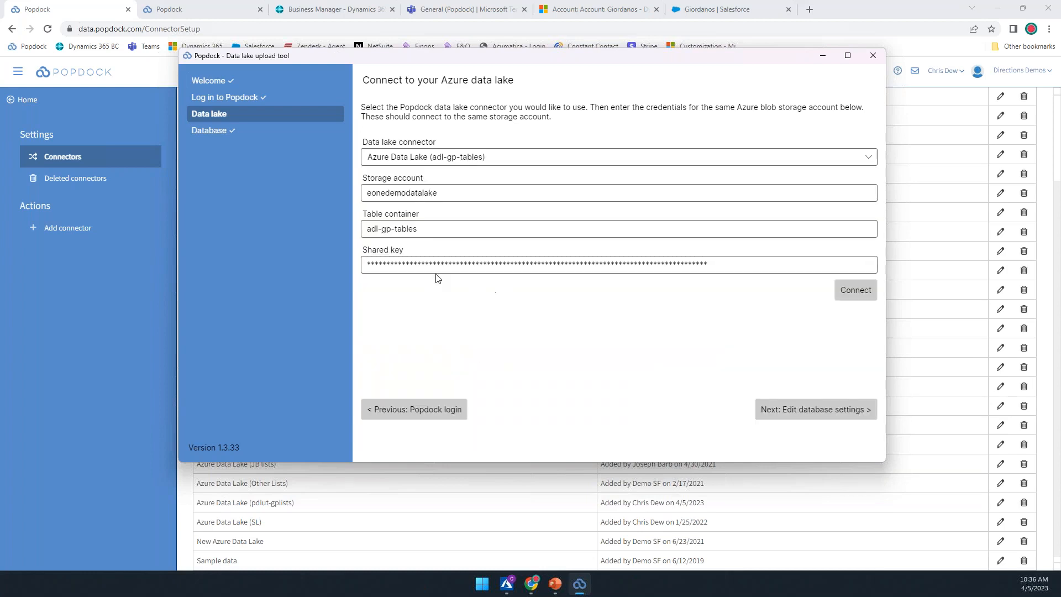
click(855, 298)
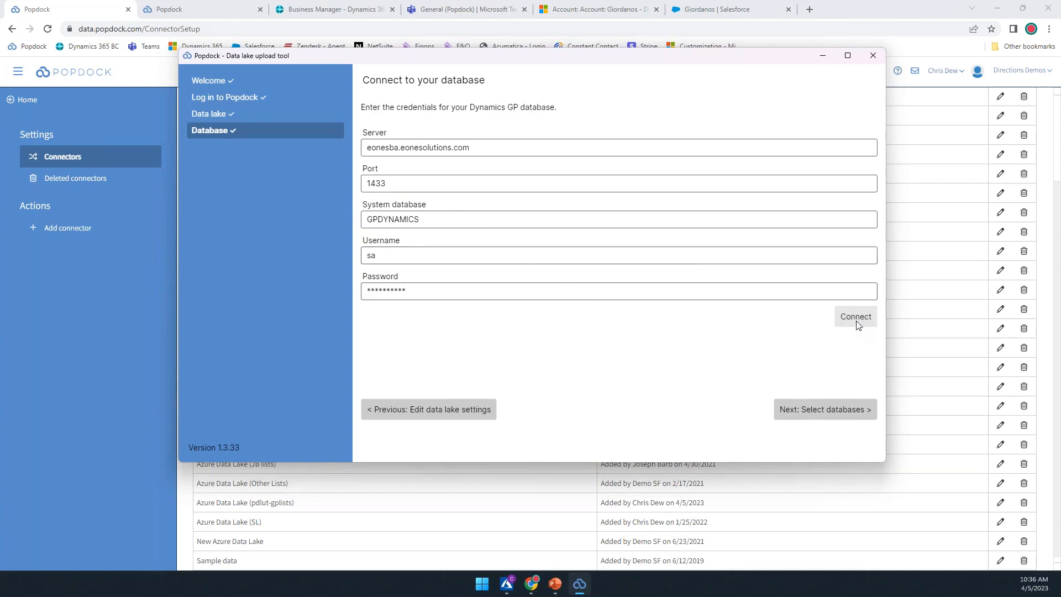
Connect to the GPDYNAMICS system database and proceed through the database and view selections to the run stage, keeping all four databases selected
click(857, 323)
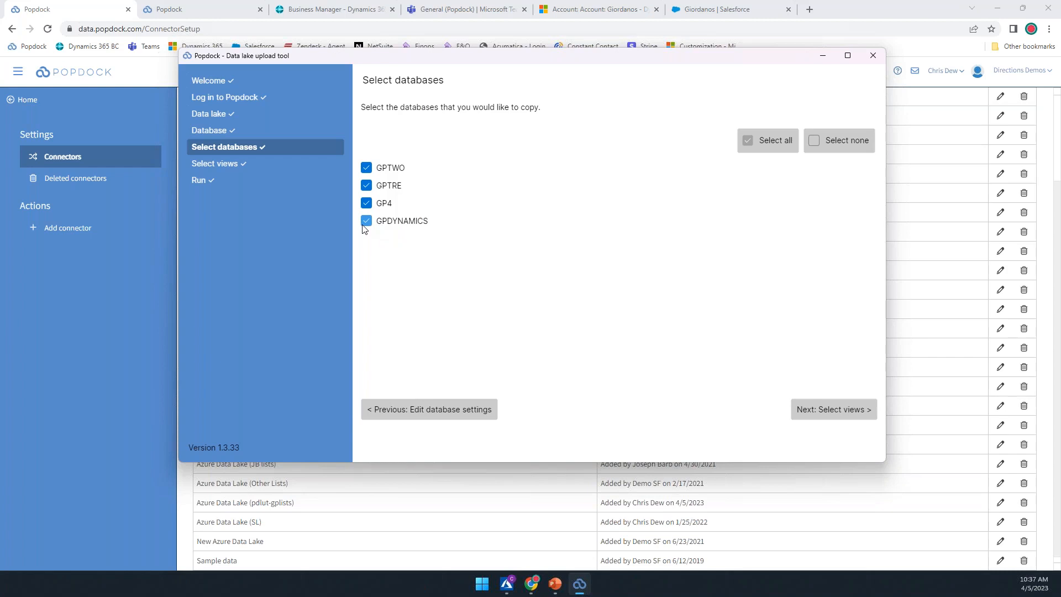
click(830, 413)
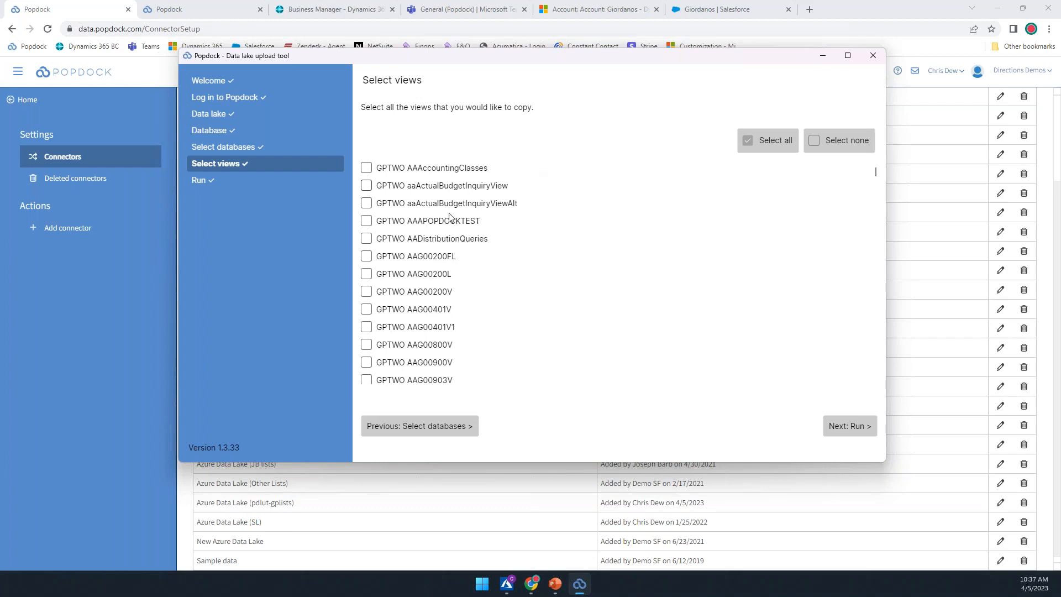
scroll(451, 309, down, 4)
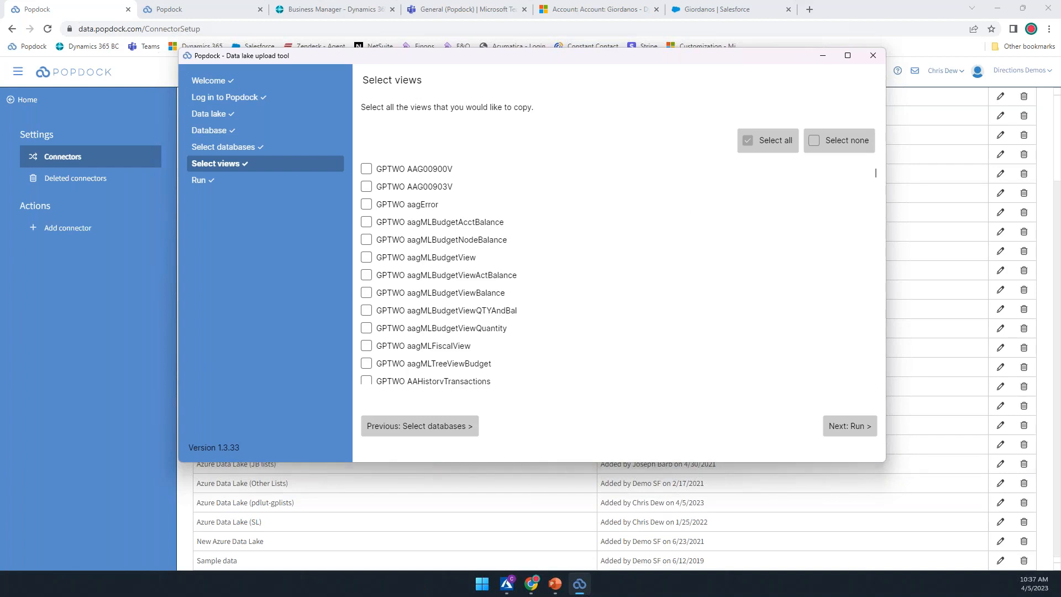
click(836, 429)
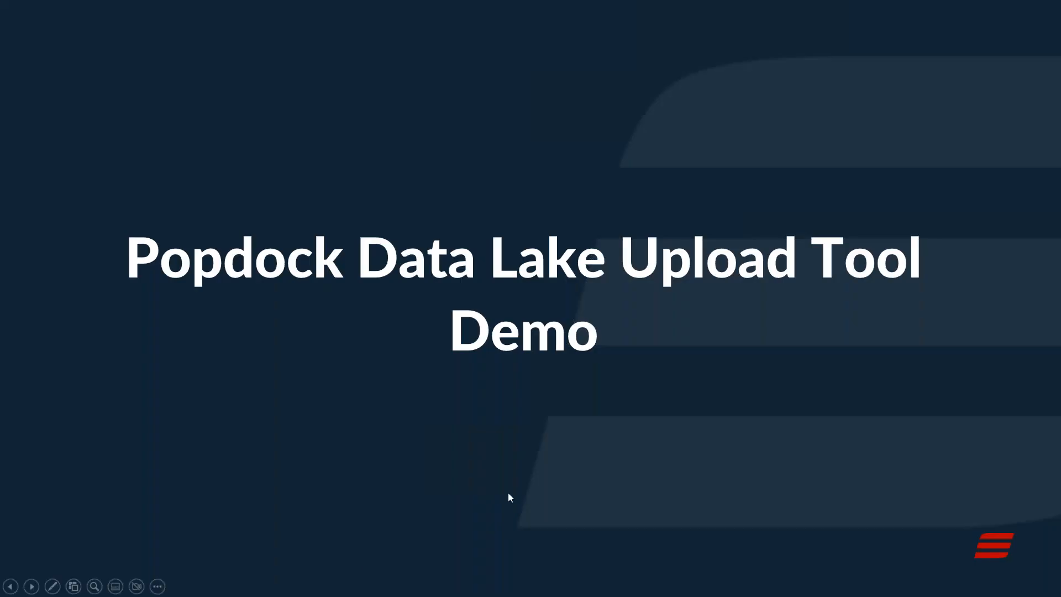
click(536, 476)
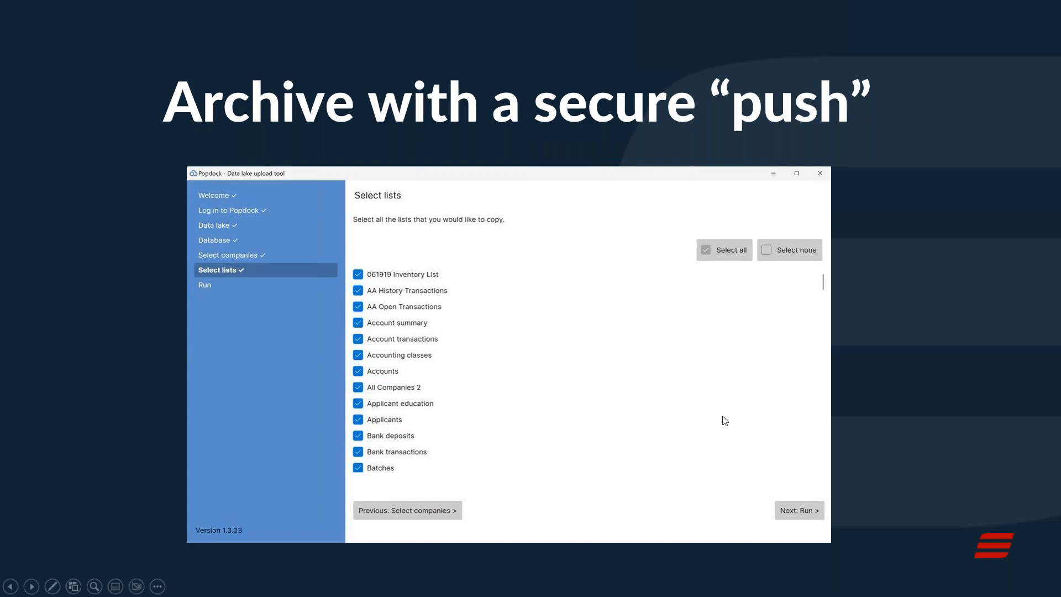
click(923, 321)
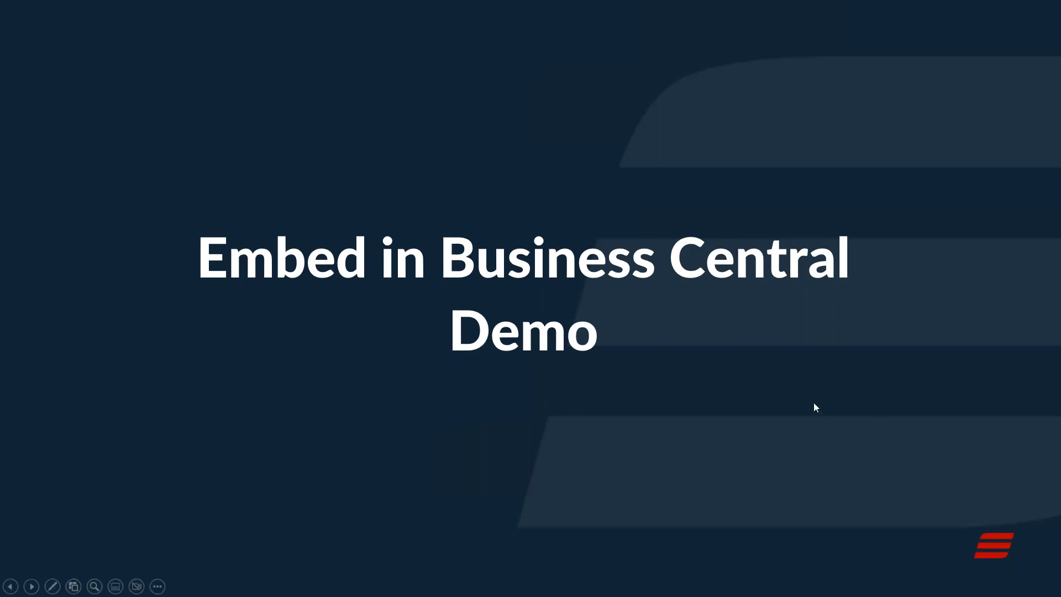
click(795, 399)
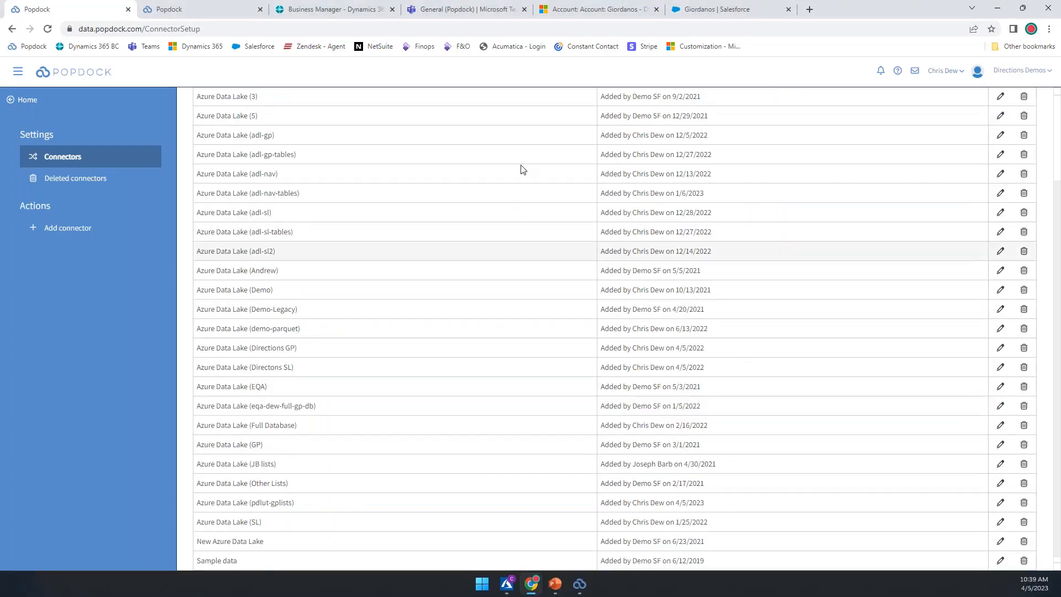
Switch to Dynamics 365 Business Central and open the Popdock page for CRONUS USA, Inc
click(320, 12)
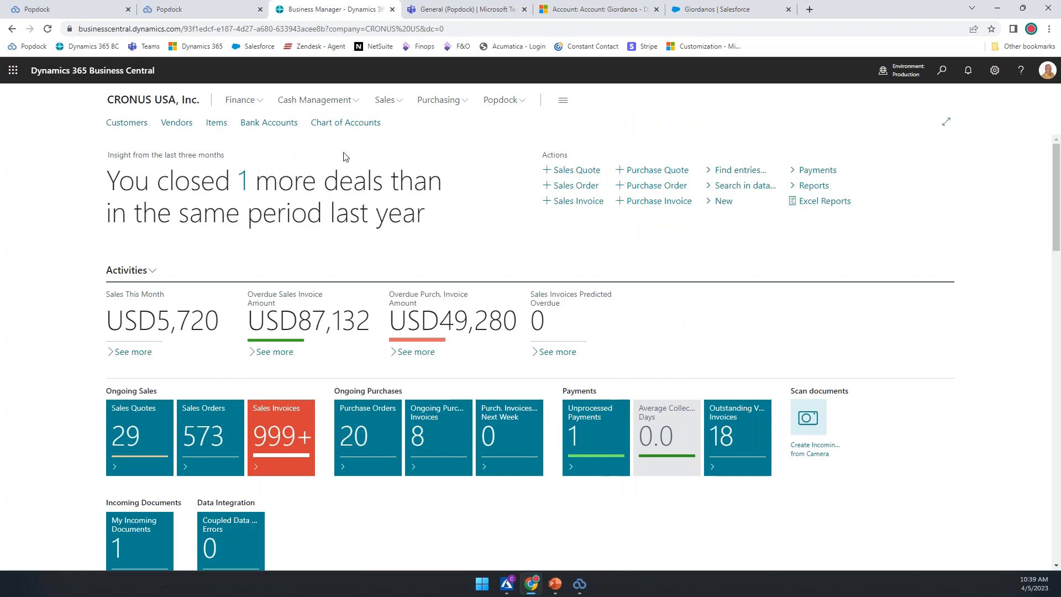
click(518, 103)
click(122, 123)
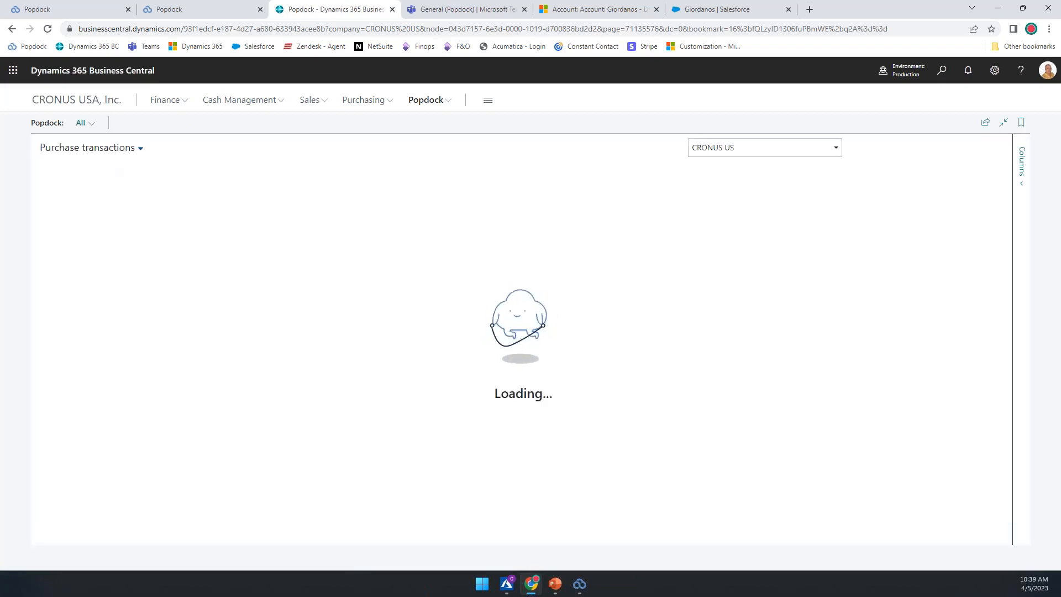
Open the archived Payables transactions list from the Migration - GP - Data Lake group
click(111, 148)
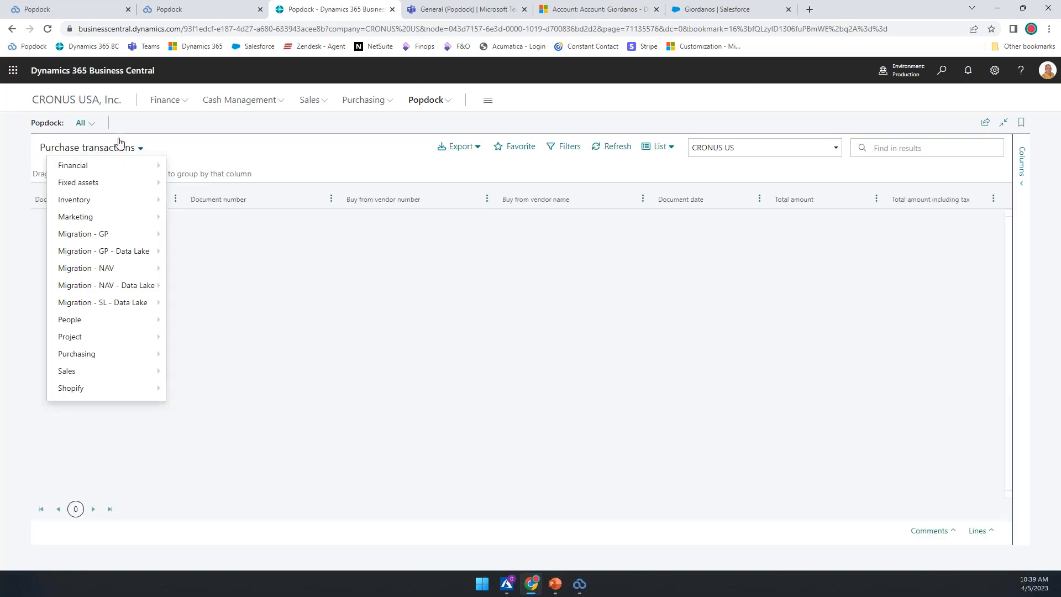
mouse_move(104, 234)
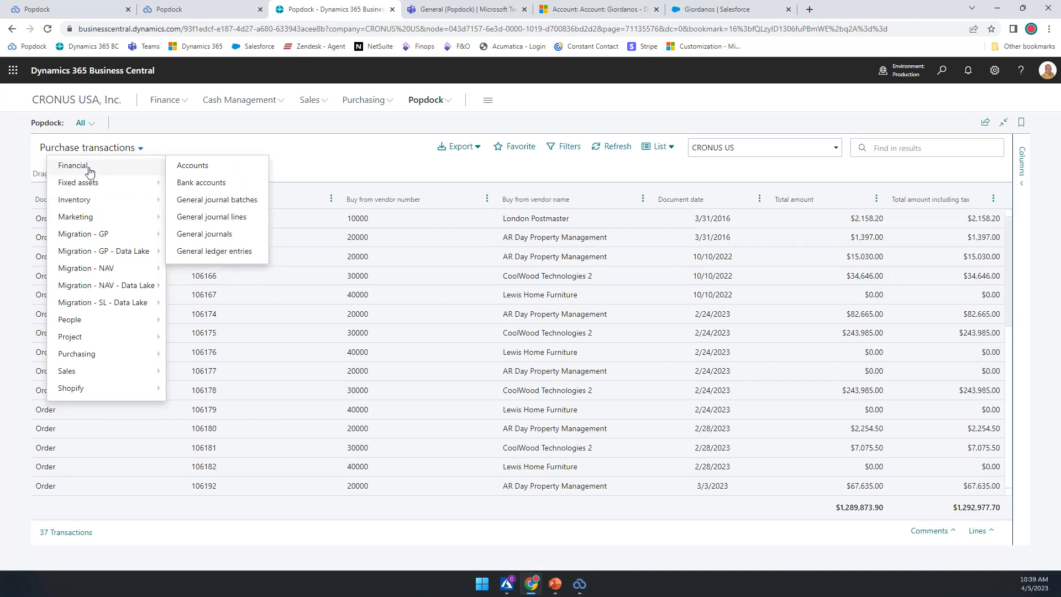
click(337, 148)
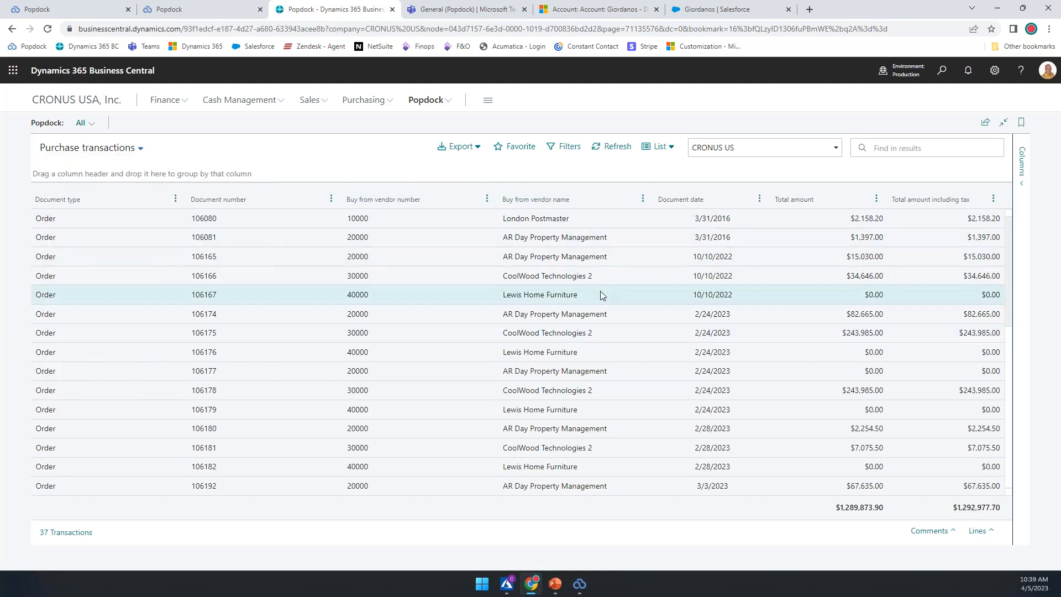
click(110, 148)
mouse_move(99, 224)
mouse_move(93, 254)
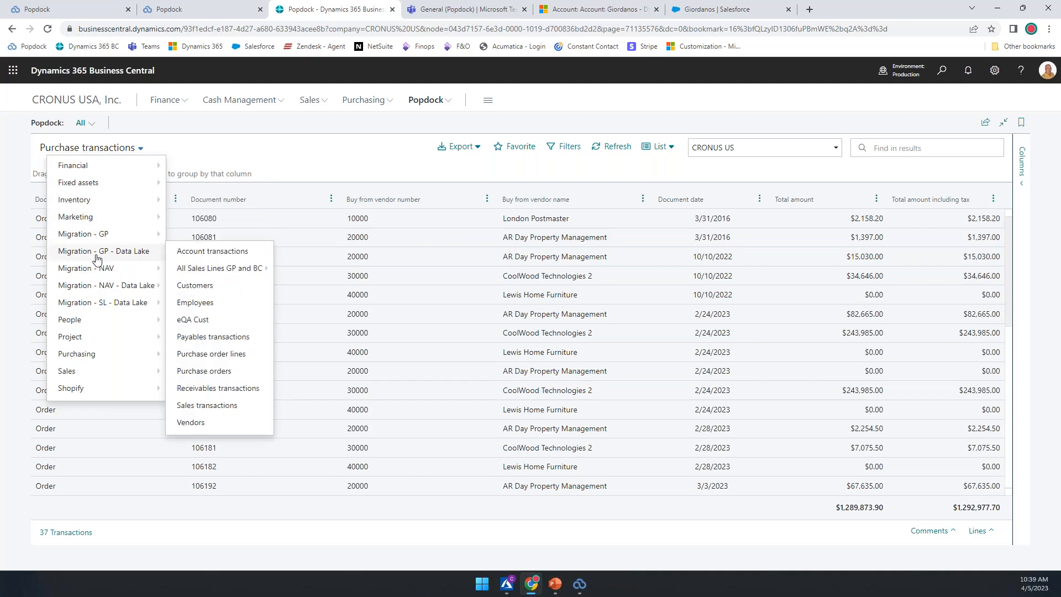
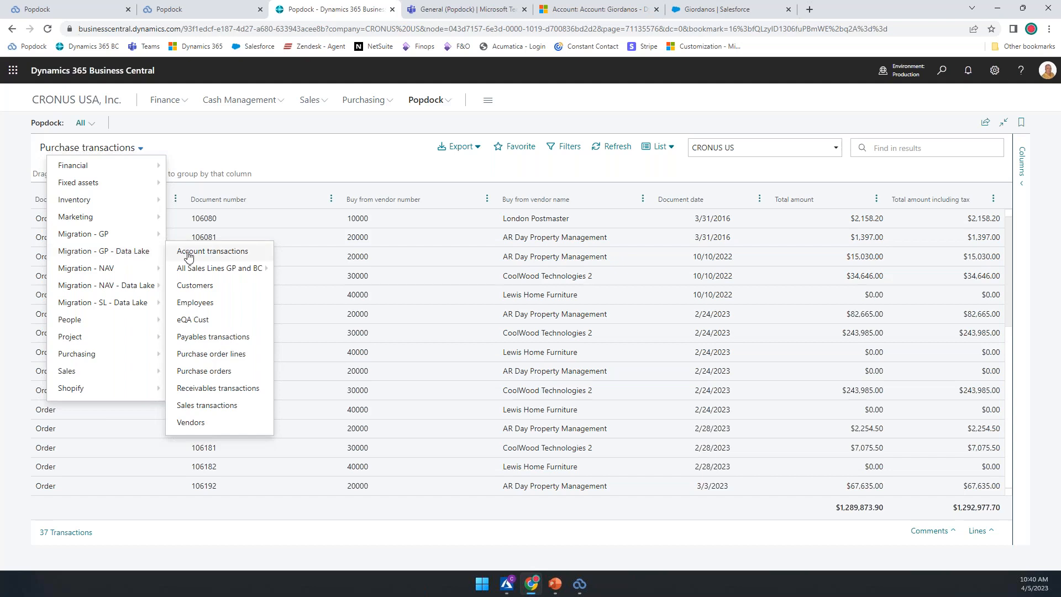
click(223, 340)
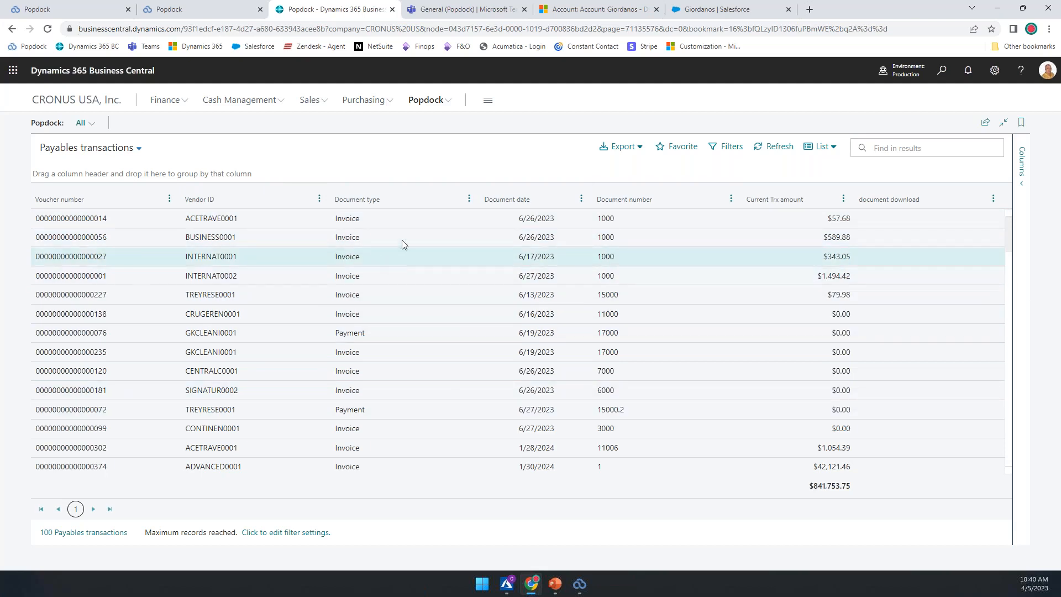
Add the columns 1099 amount, 1099 amount LIFE, 1099 amount LYR and 1099 type to the Payables transactions list
click(1022, 165)
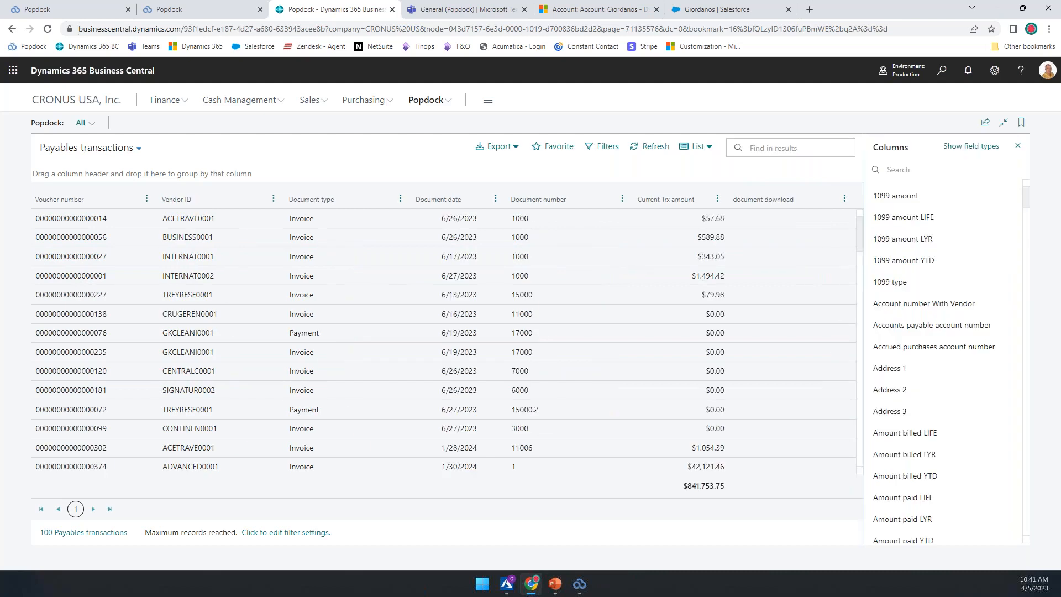
click(907, 203)
click(907, 223)
click(910, 241)
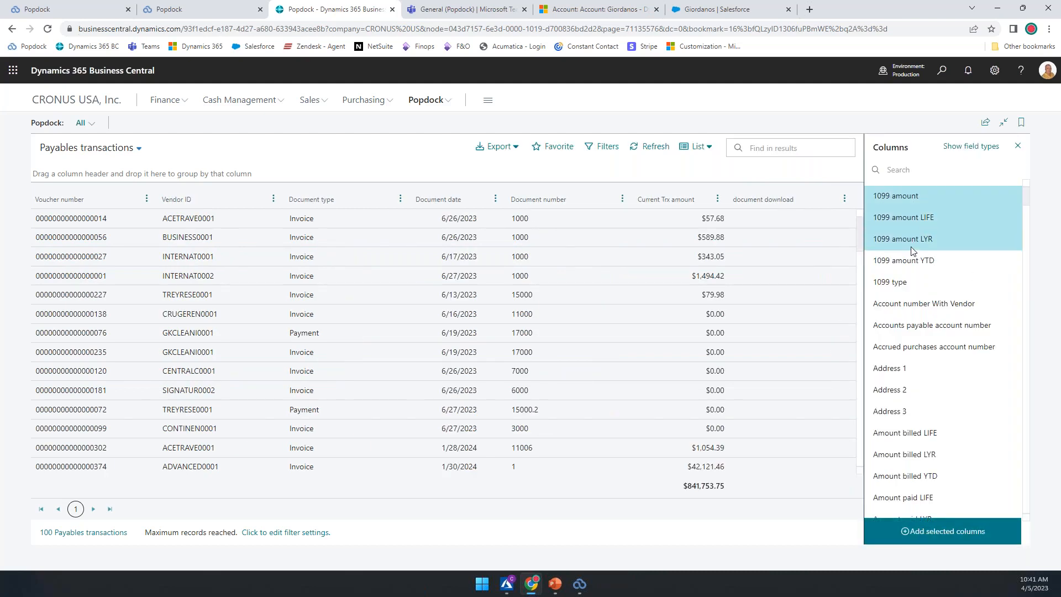
click(903, 284)
click(938, 529)
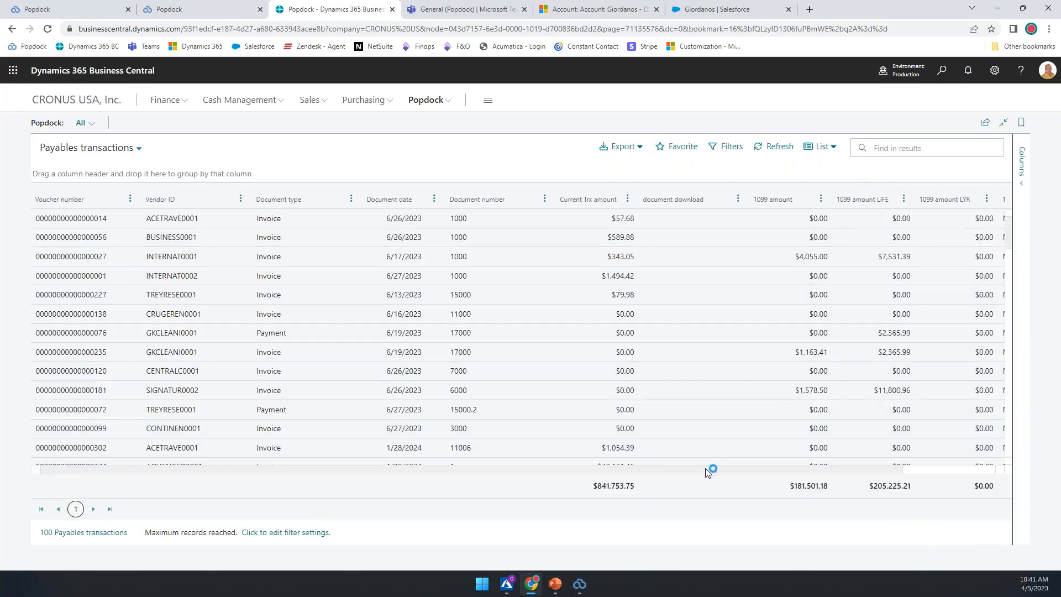
drag(711, 469, 804, 470)
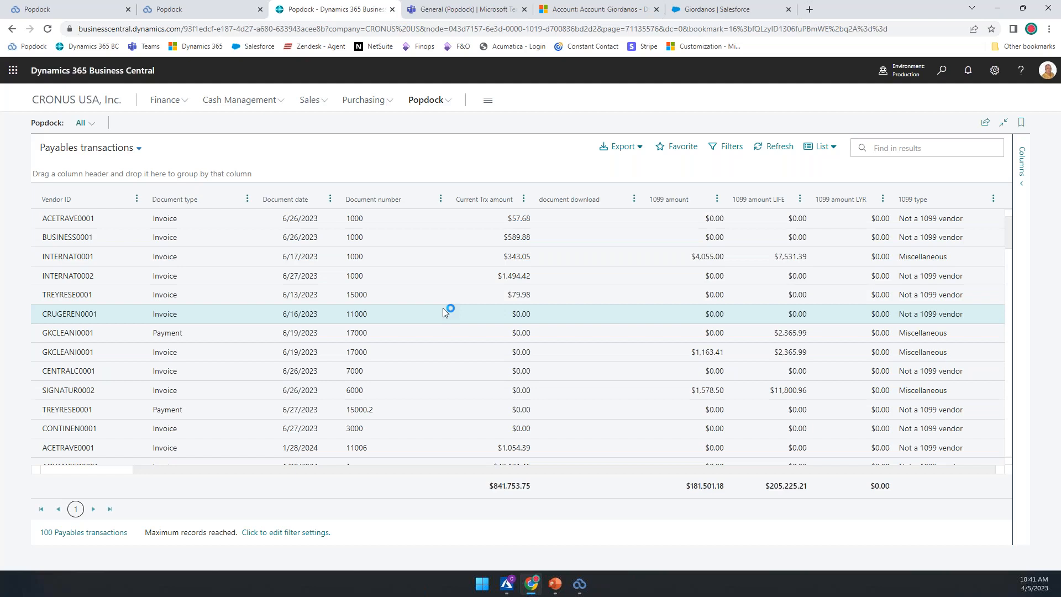
Switch to Popdock, search the developer widgets for "prod" and open the Dynamics 365 Business Central (Production) widget
click(126, 150)
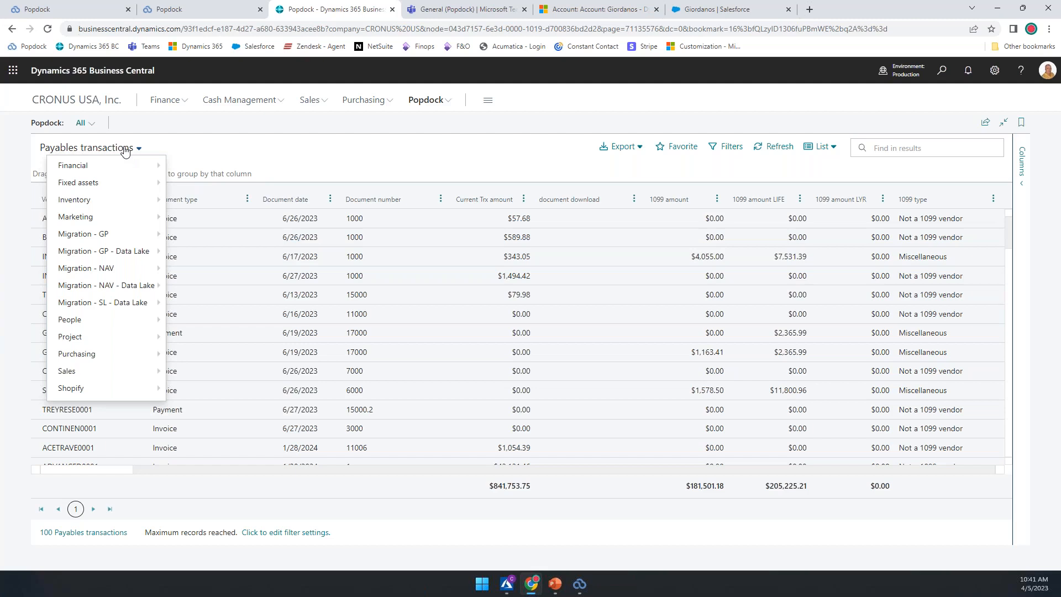
mouse_move(130, 252)
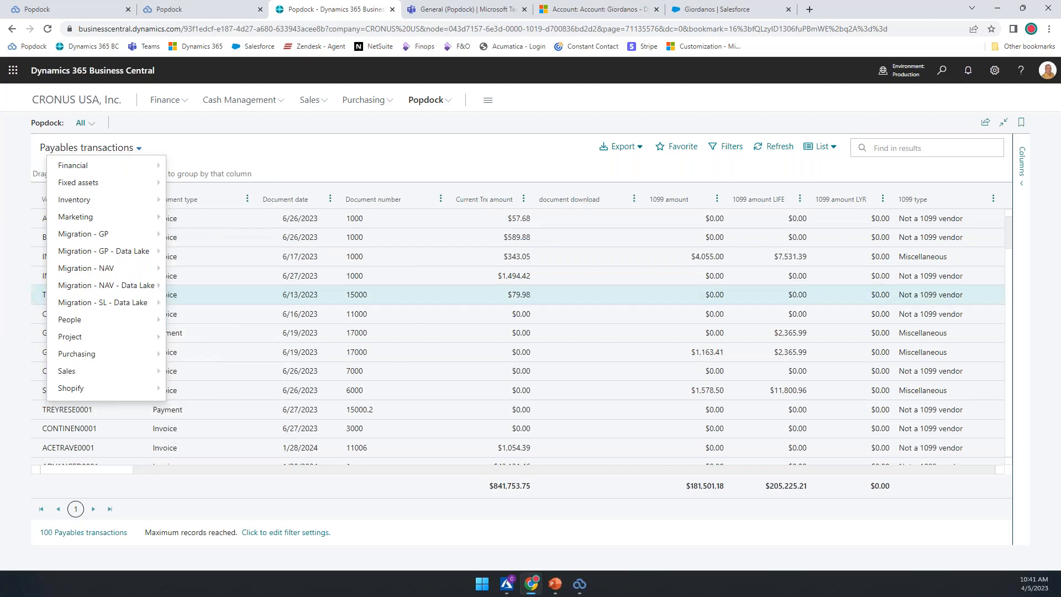
click(181, 9)
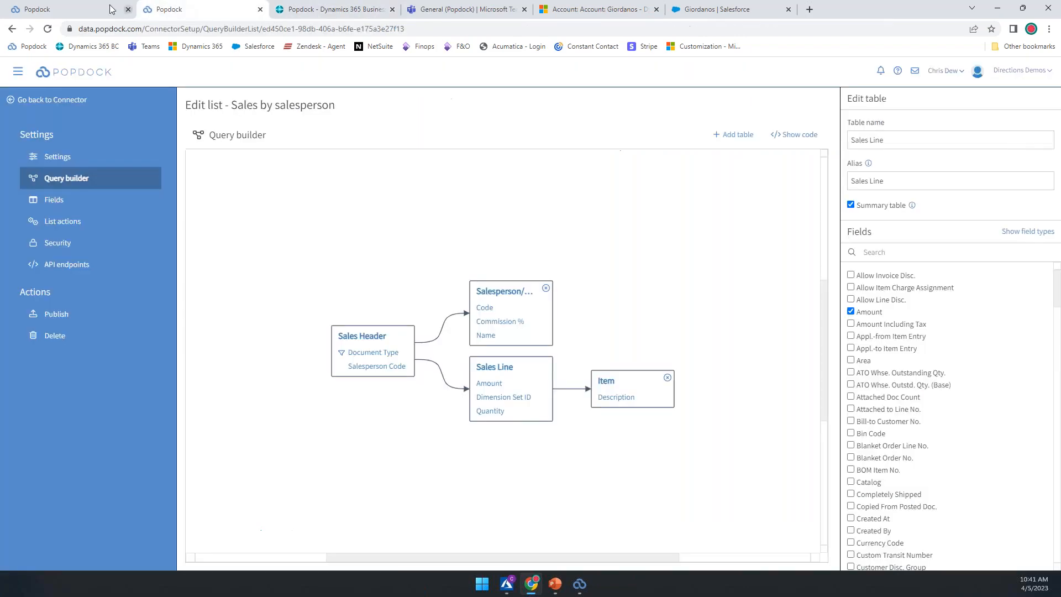
click(89, 10)
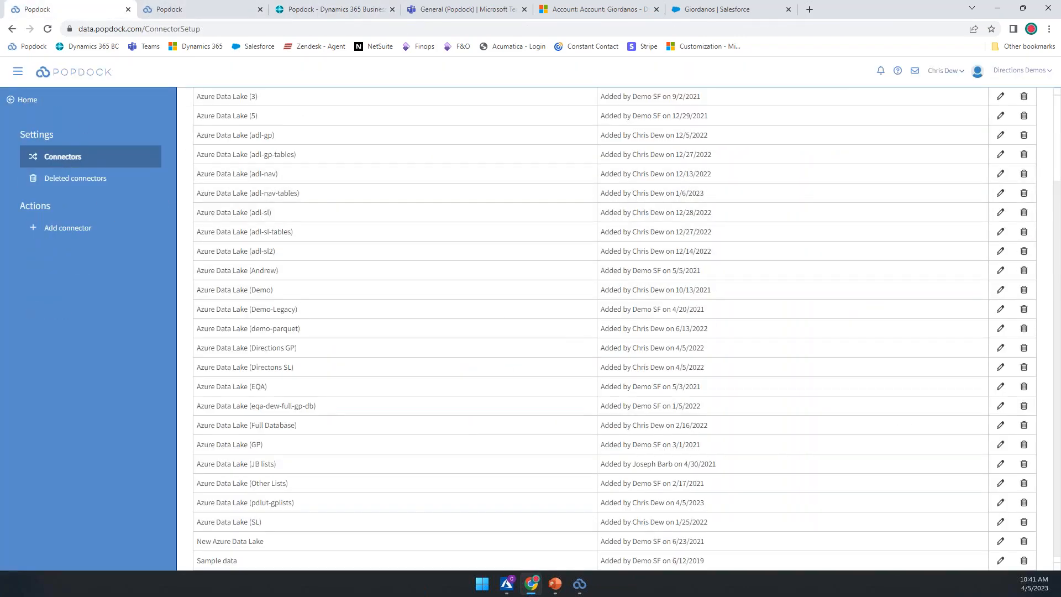
click(18, 72)
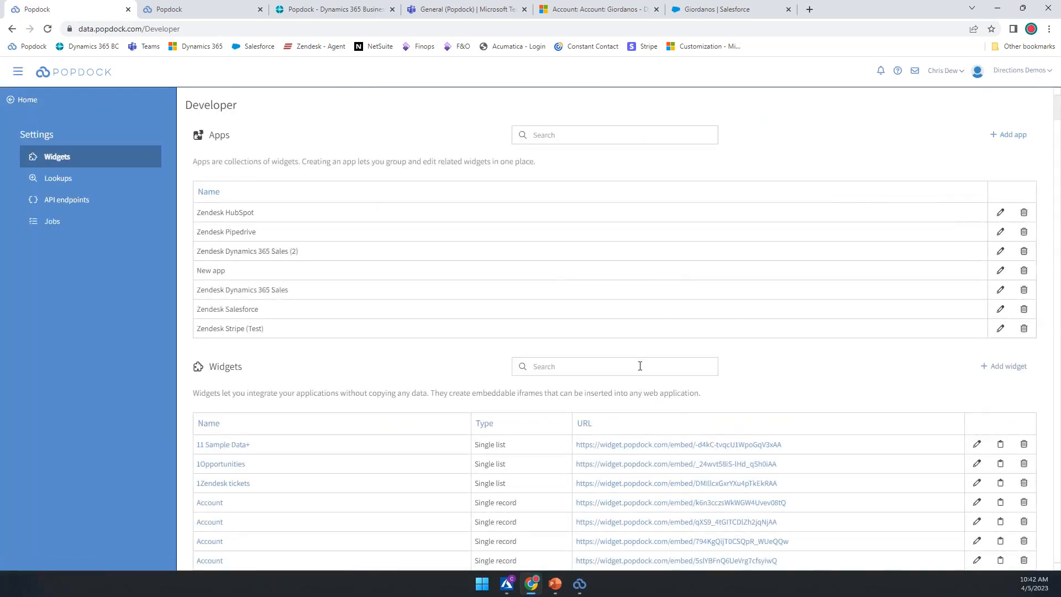
text(prod)
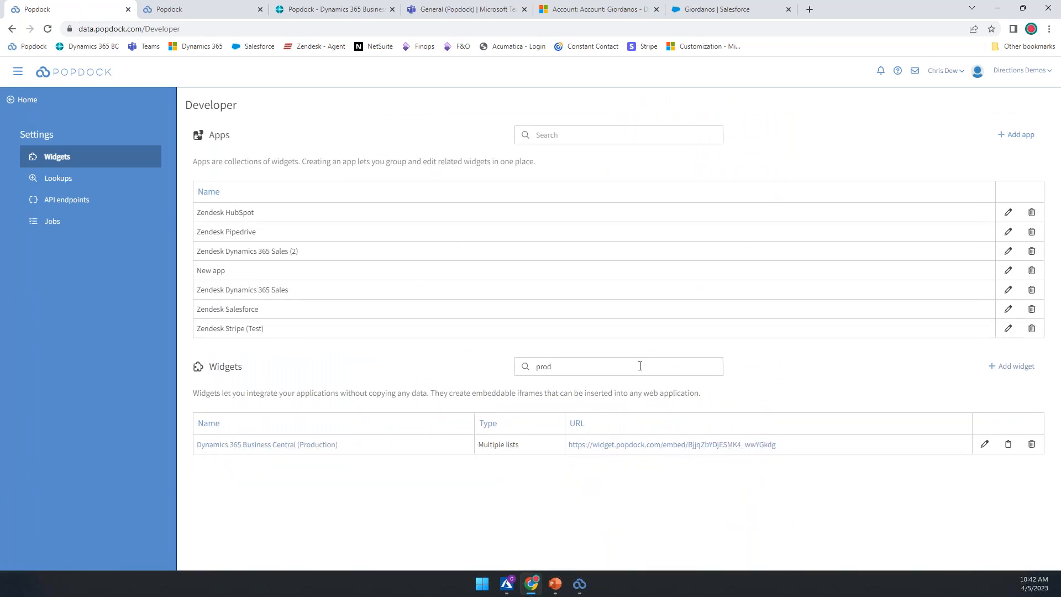
click(279, 445)
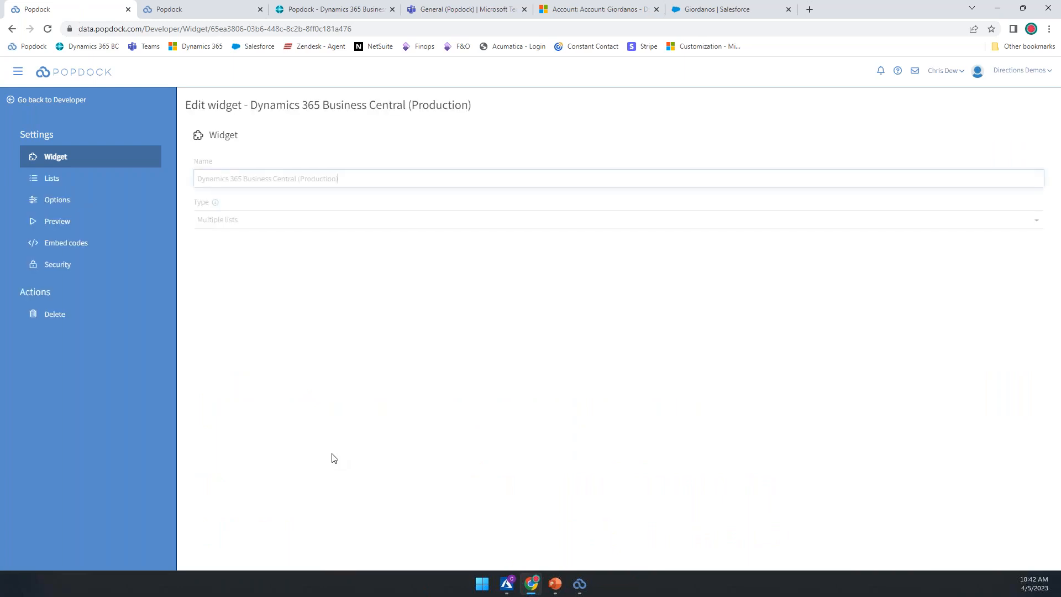
Start adding lists to the widget with group Migration - GP - Data Lake and connector Azure Data Lake (adl-gp)
click(62, 180)
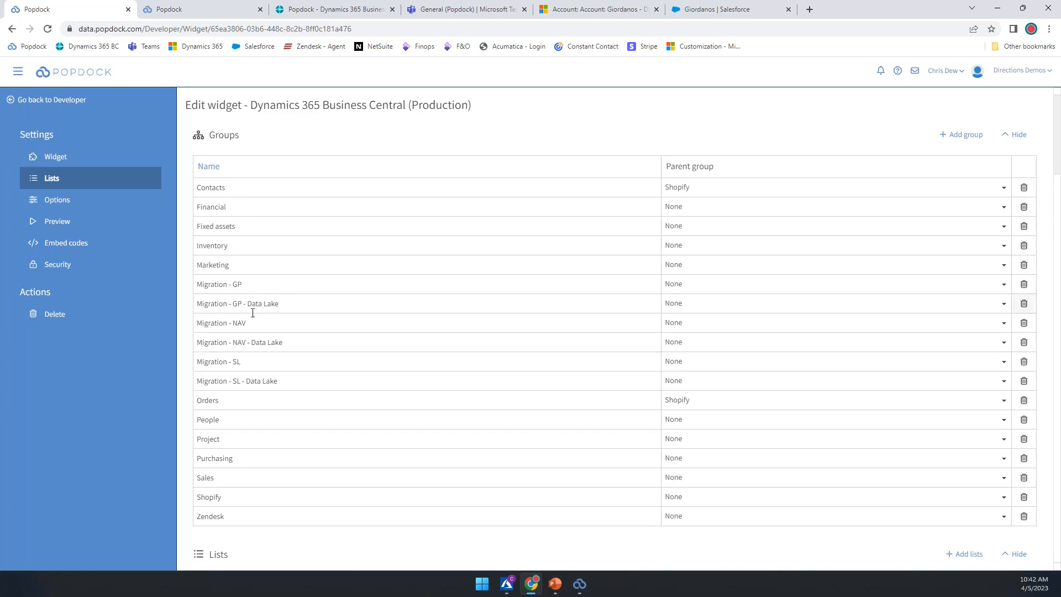
scroll(315, 343, down, 3)
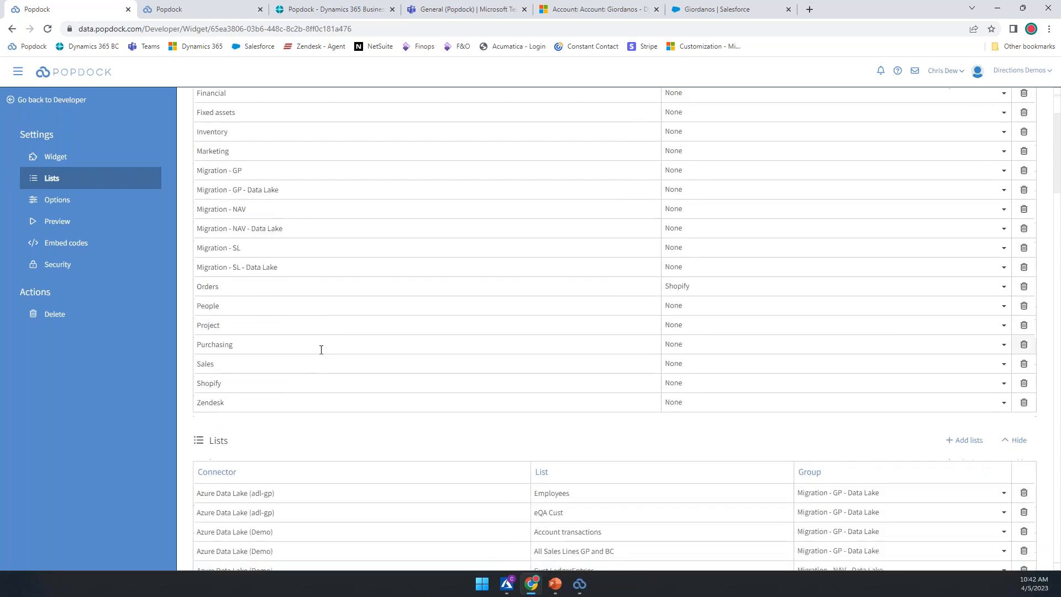
click(967, 389)
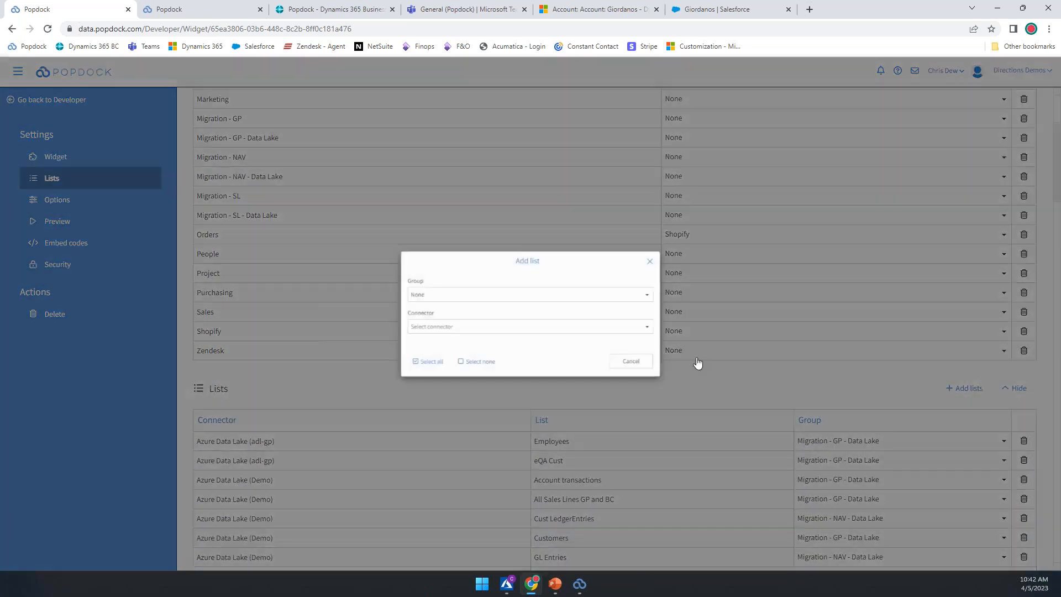
click(393, 289)
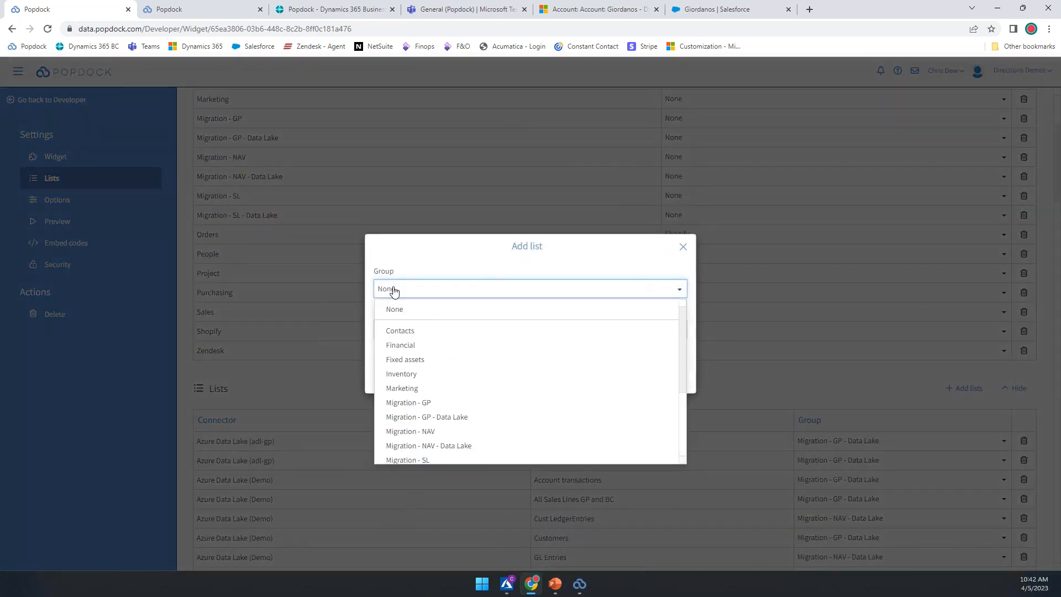
click(466, 416)
click(430, 331)
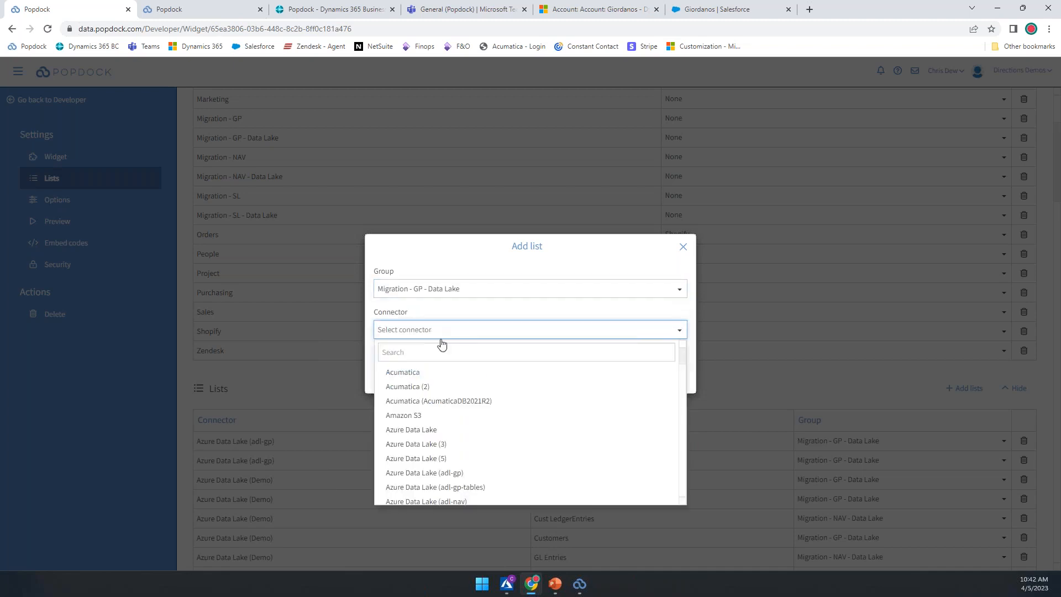
scroll(520, 420, down, 1)
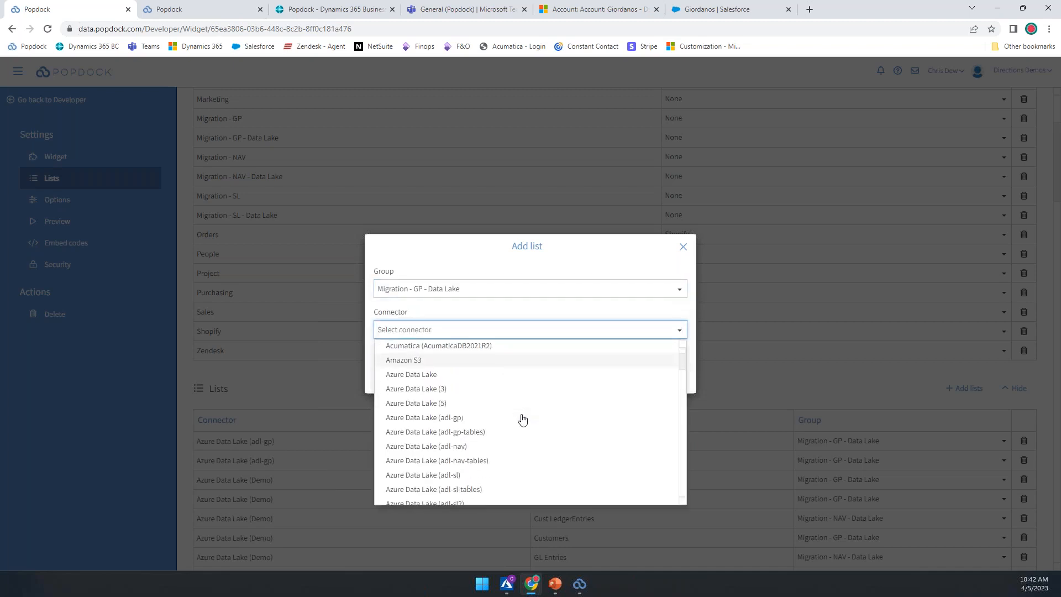
click(465, 420)
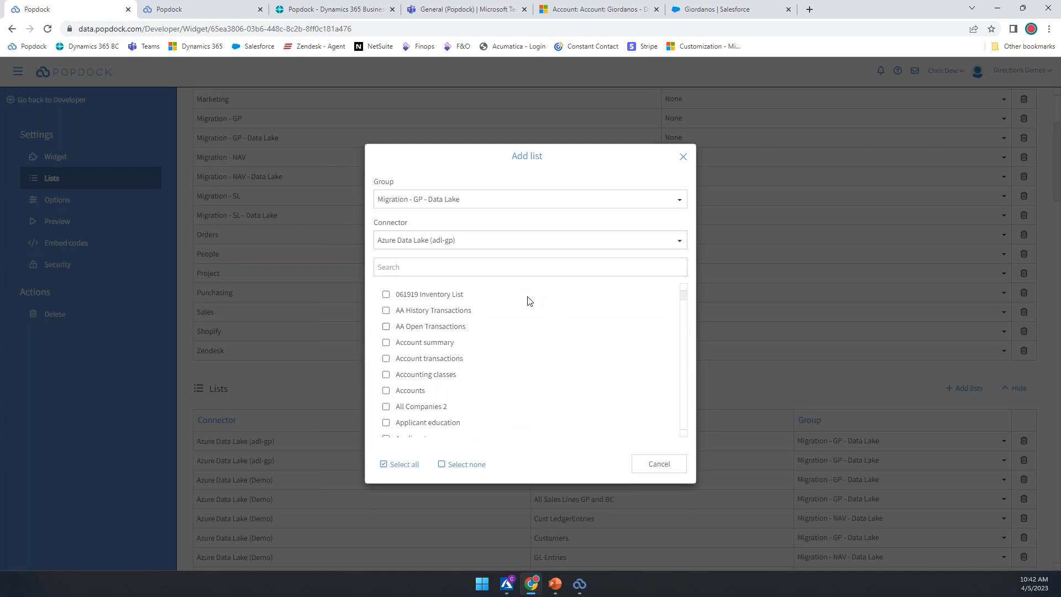
Choose the ZZ Inventory list from the connector's available lists and add it to the widget
scroll(482, 367, down, 2)
scroll(482, 369, down, 4)
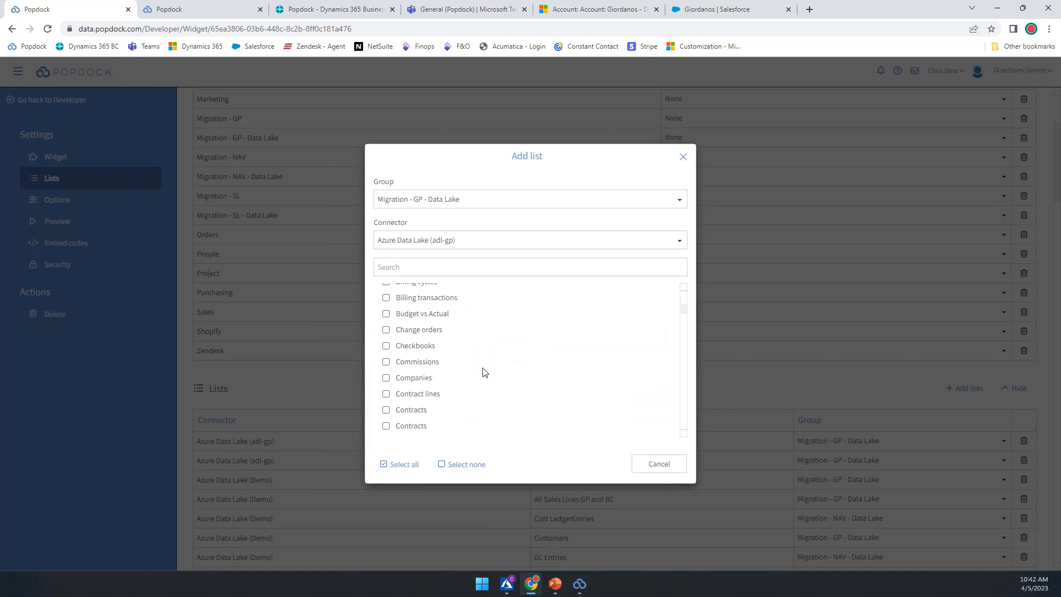
drag(684, 326, 694, 436)
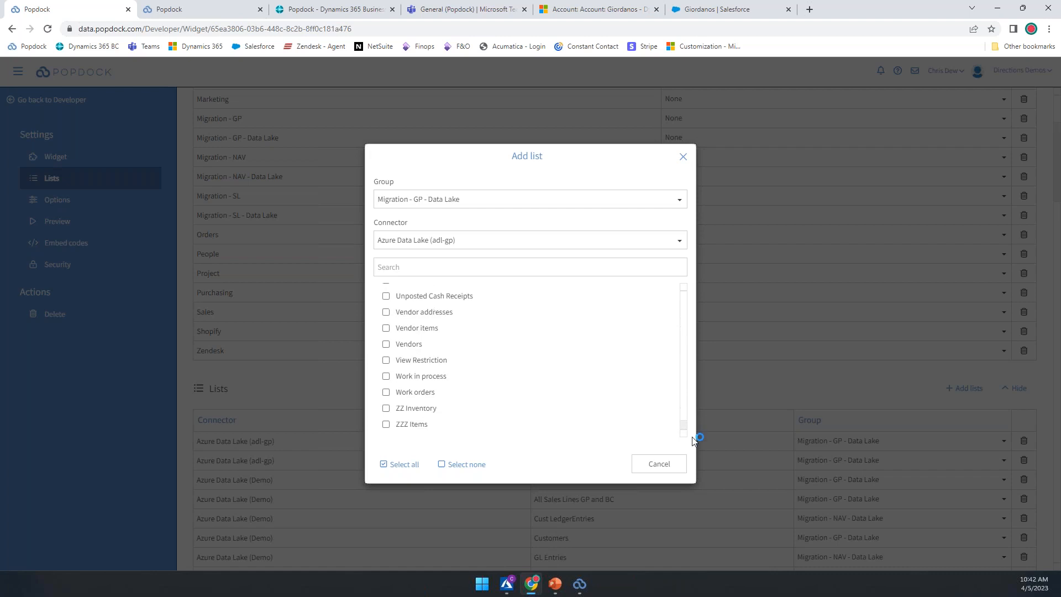
click(387, 409)
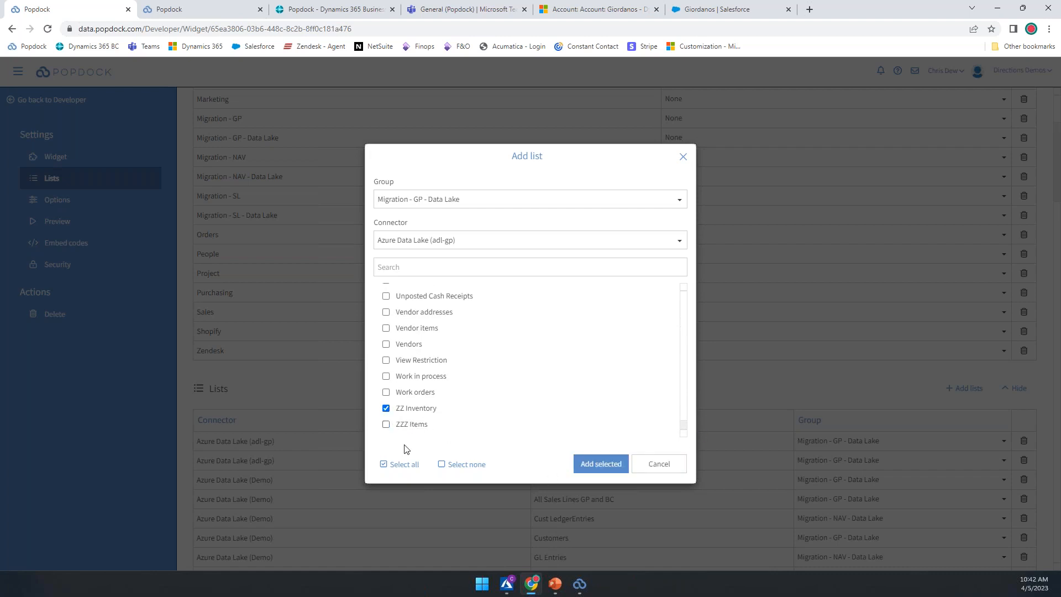
click(603, 464)
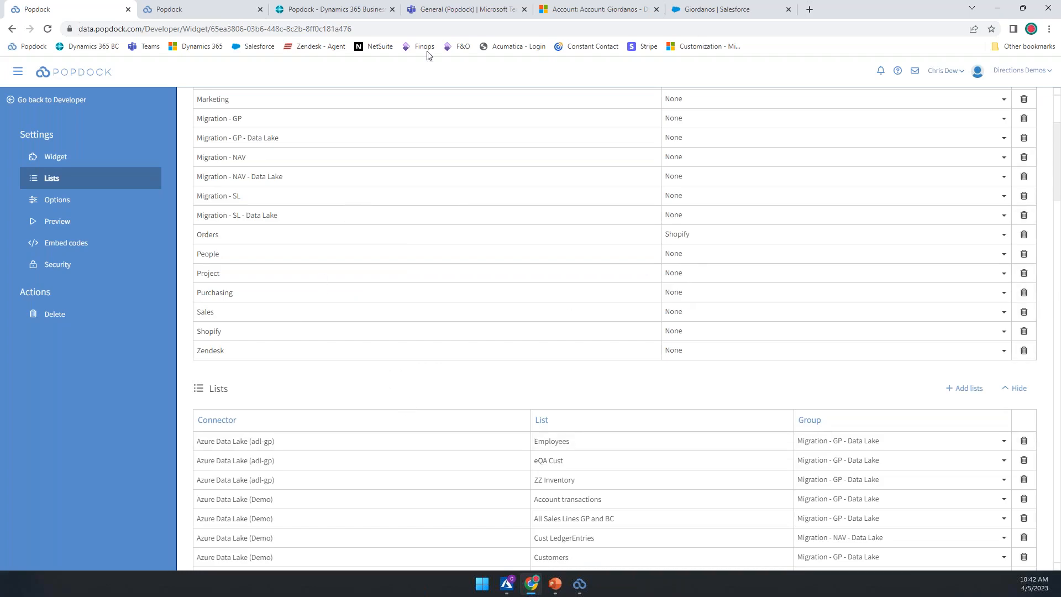
Switch to Business Central, reload the Popdock page and open the ZZ Inventory list in the Migration - GP - Data Lake group
click(335, 13)
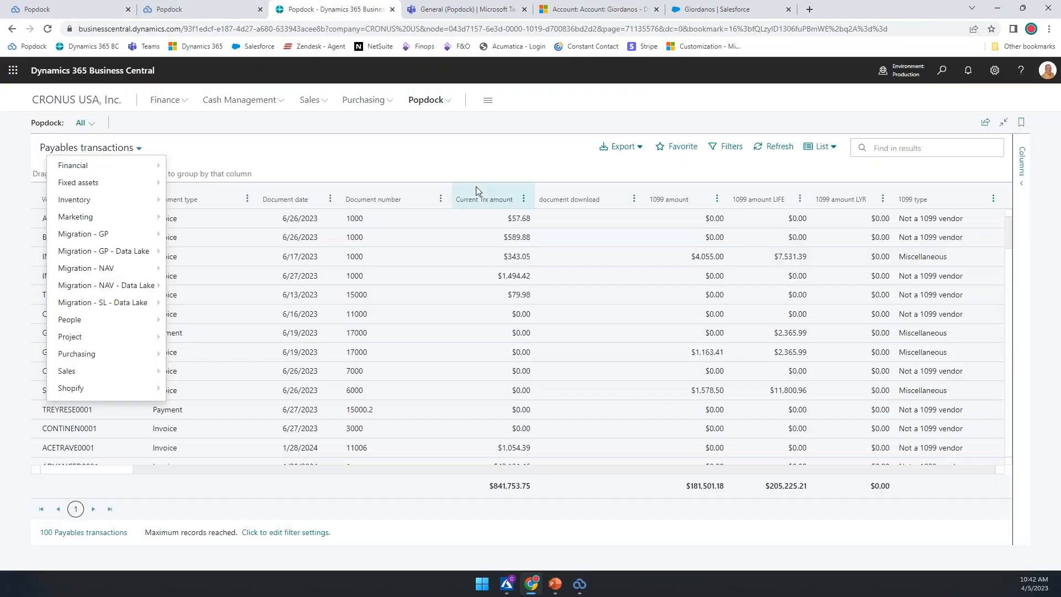
click(48, 29)
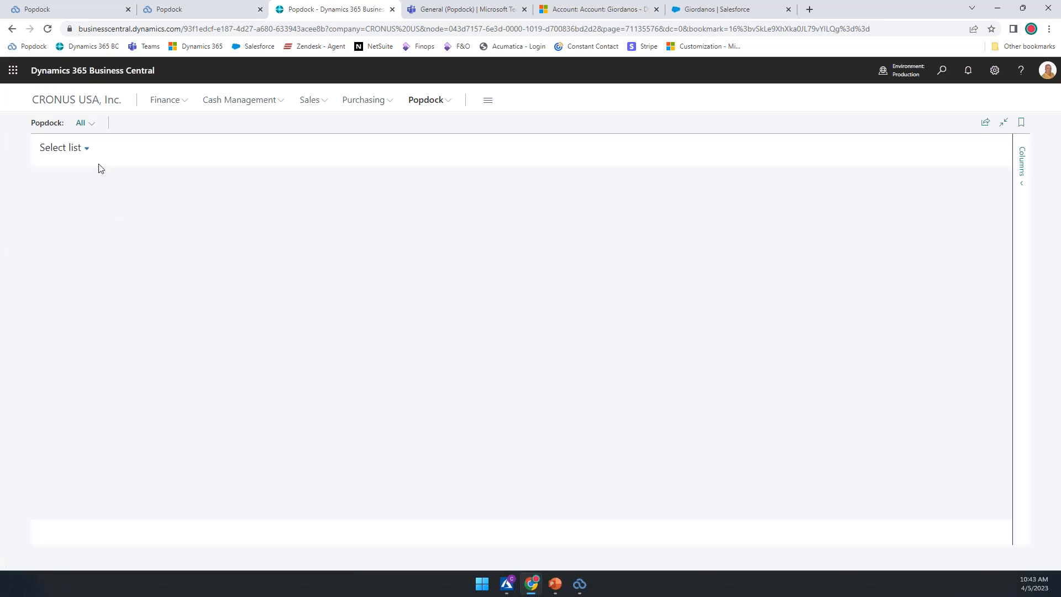
click(106, 151)
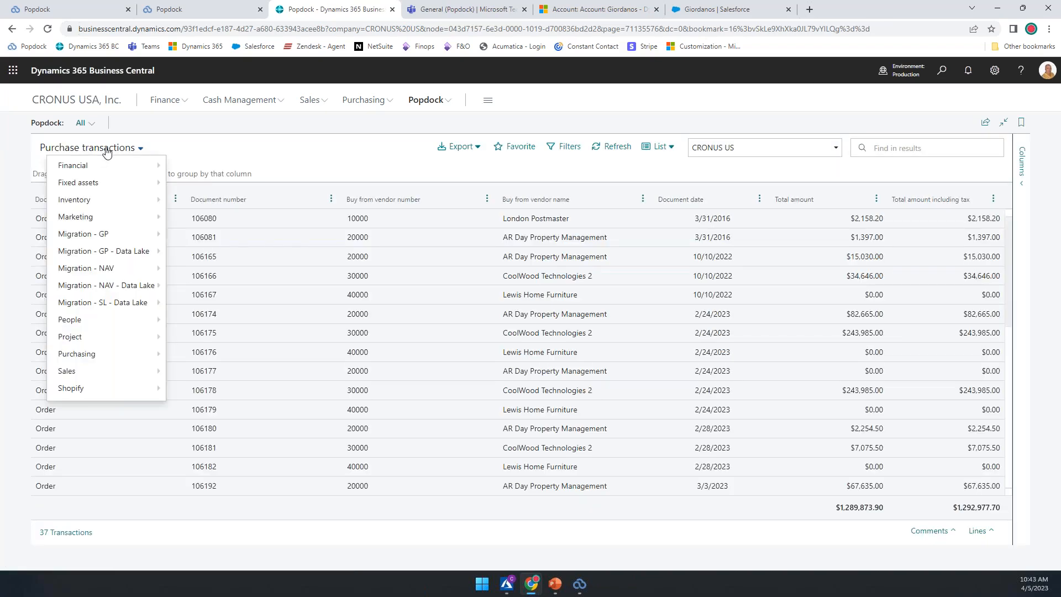
mouse_move(127, 252)
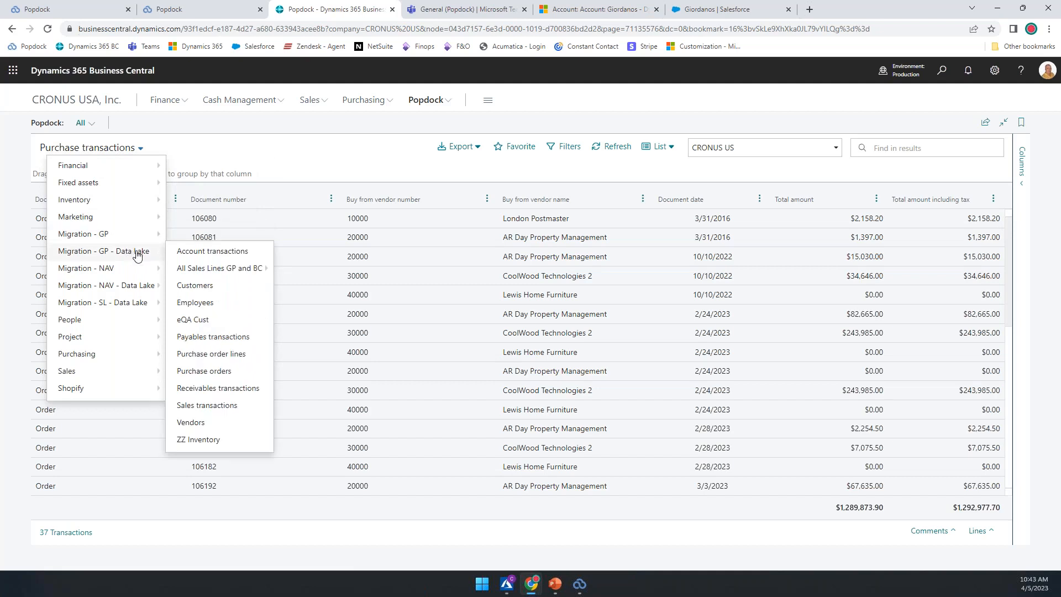
click(193, 442)
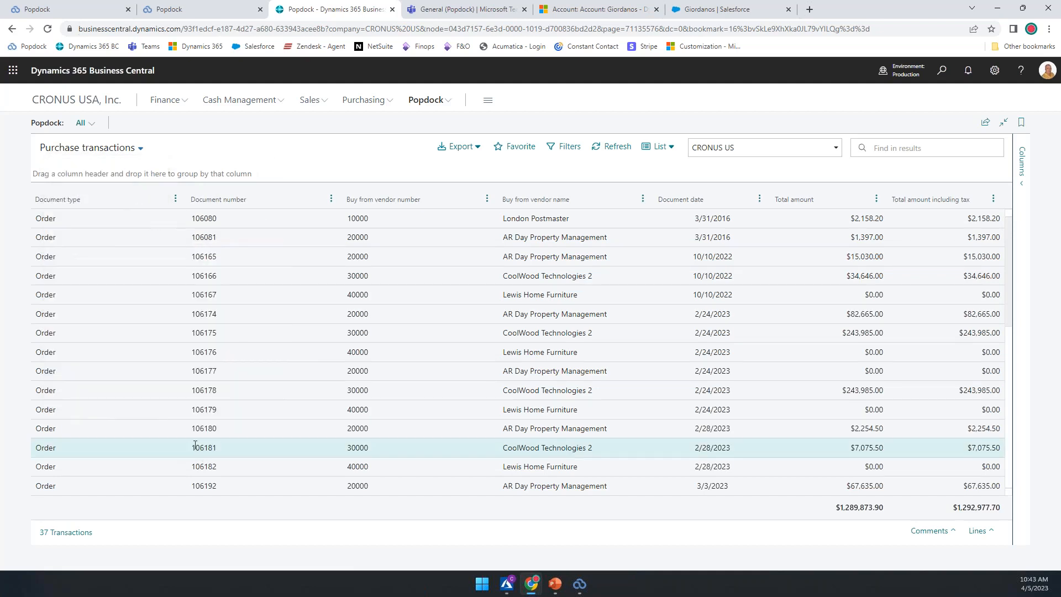
Load the ZZ Inventory list for the company Fabrikam, Inc
click(741, 147)
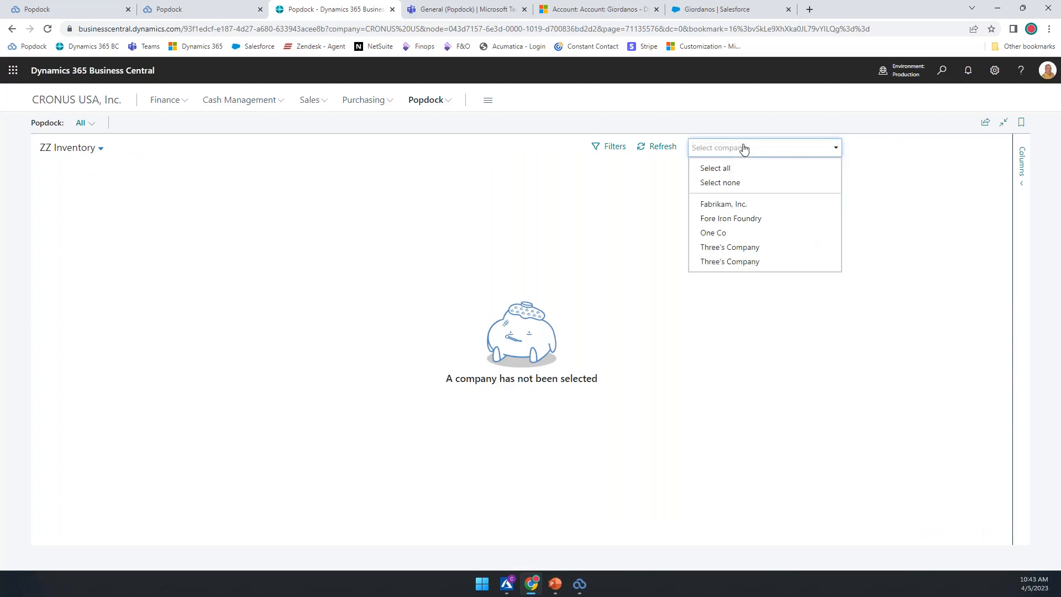
click(741, 207)
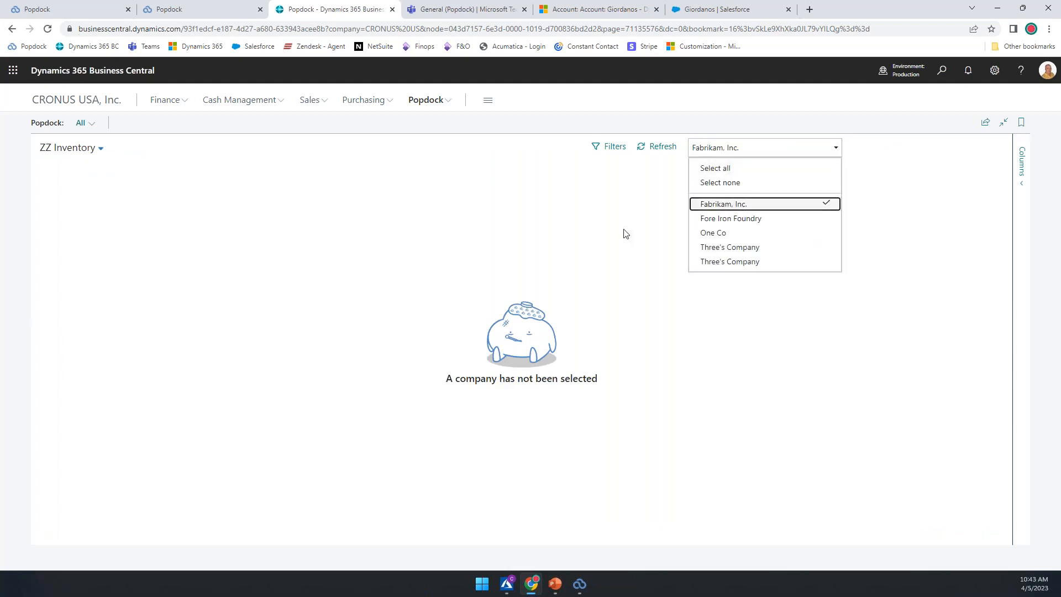
click(571, 207)
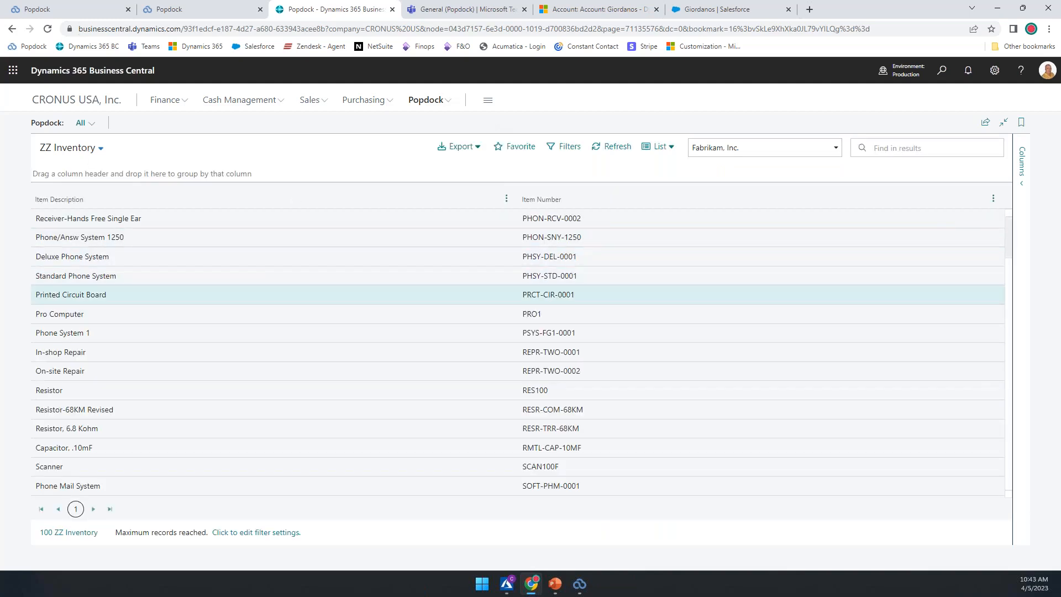
Add the columns Alternate Item 1 and Alternate Item 2 to the ZZ Inventory list
click(1023, 161)
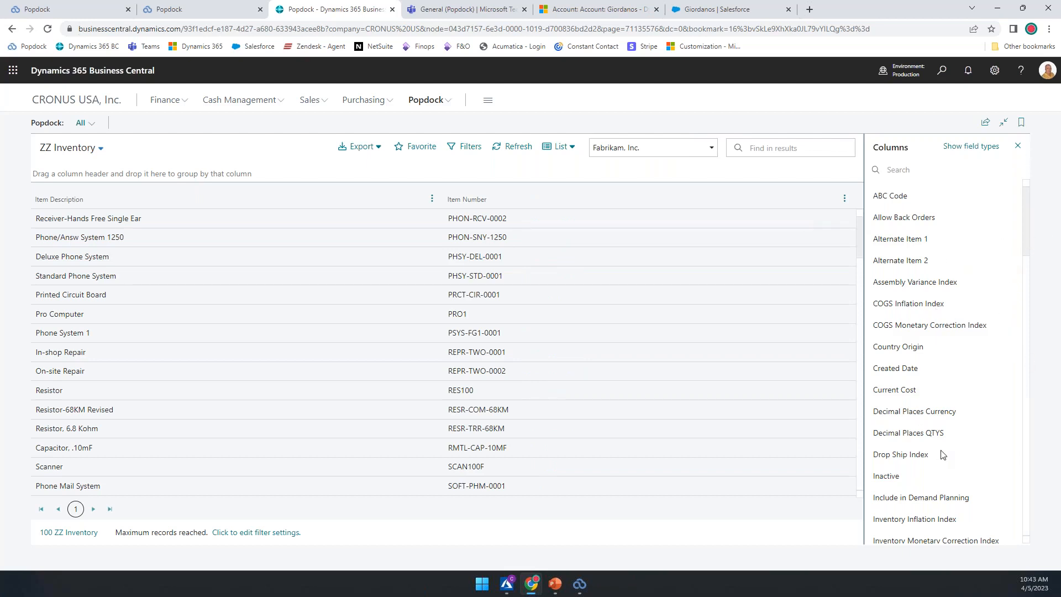
click(913, 243)
shift+click(909, 266)
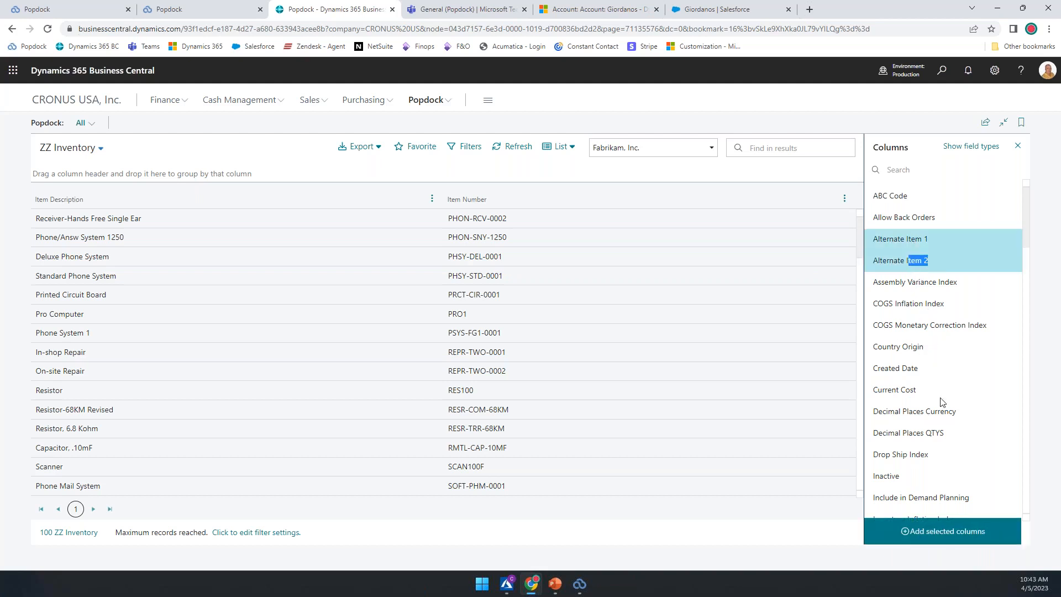
click(973, 531)
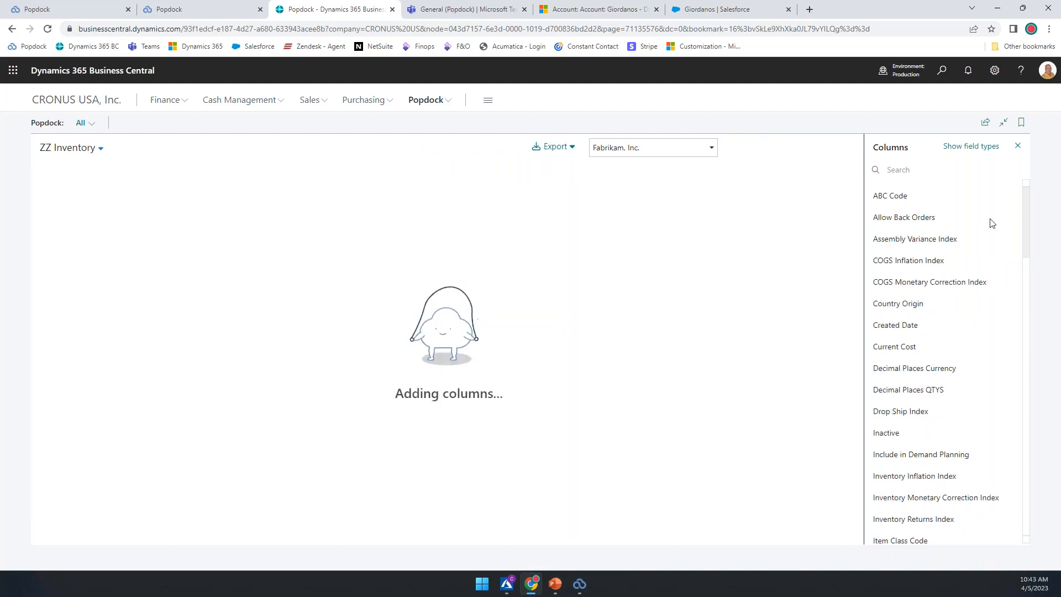
click(1019, 147)
click(566, 152)
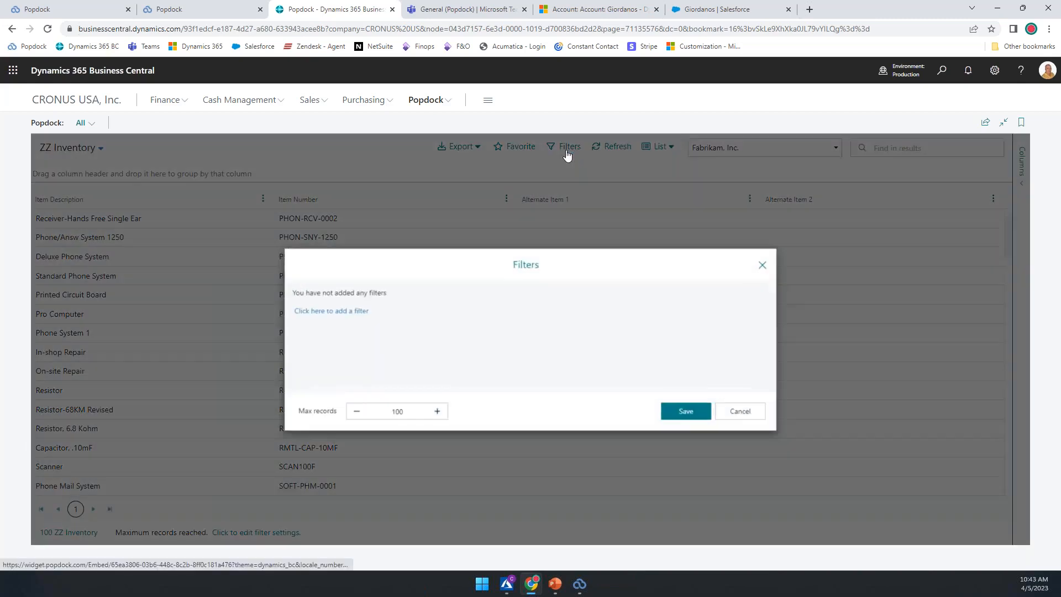
click(337, 310)
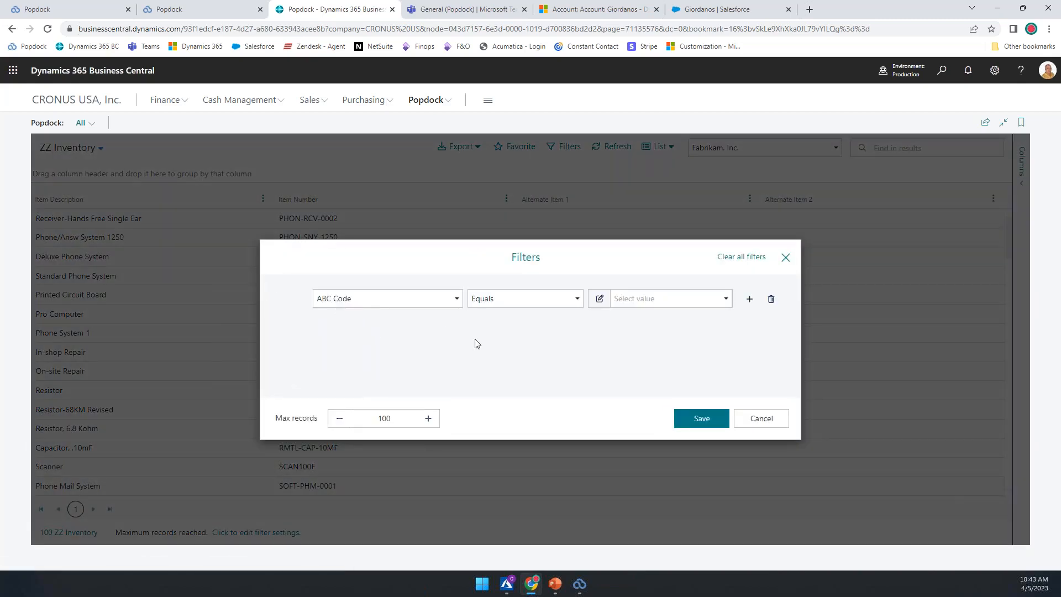
click(750, 299)
click(749, 326)
click(750, 355)
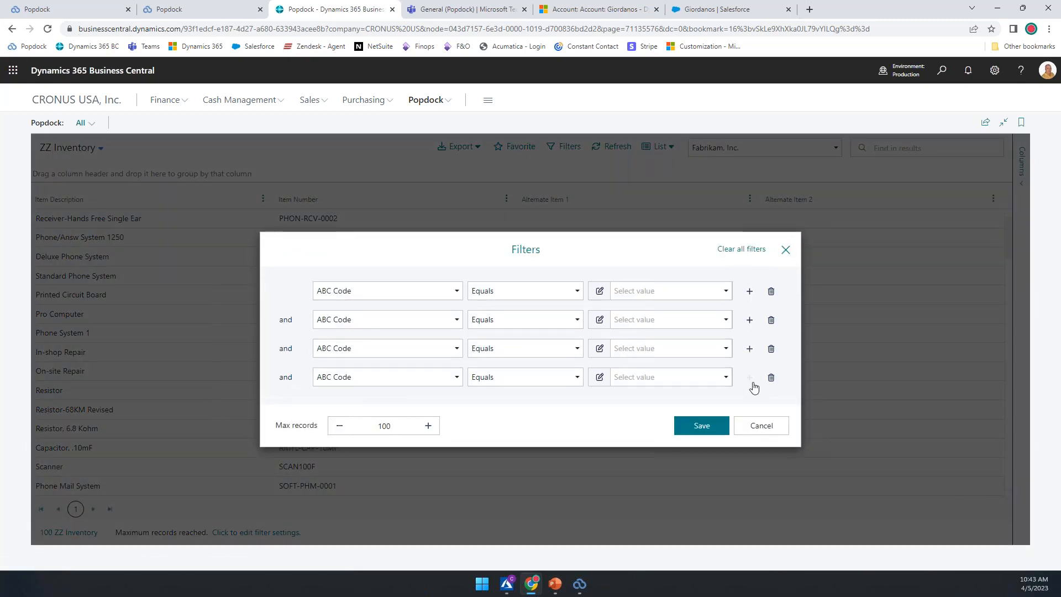
click(750, 379)
click(750, 392)
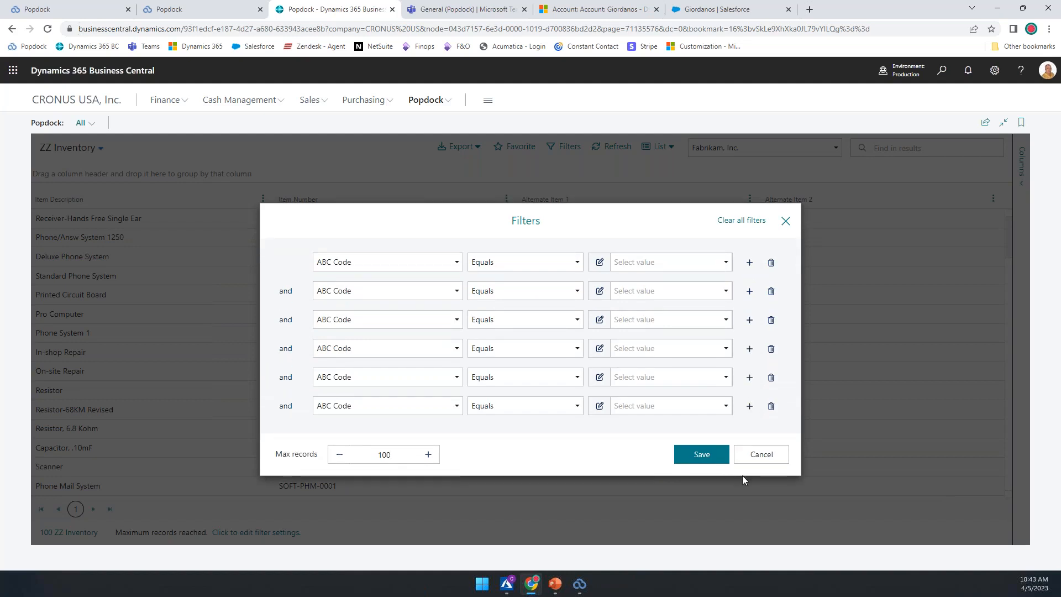
click(763, 456)
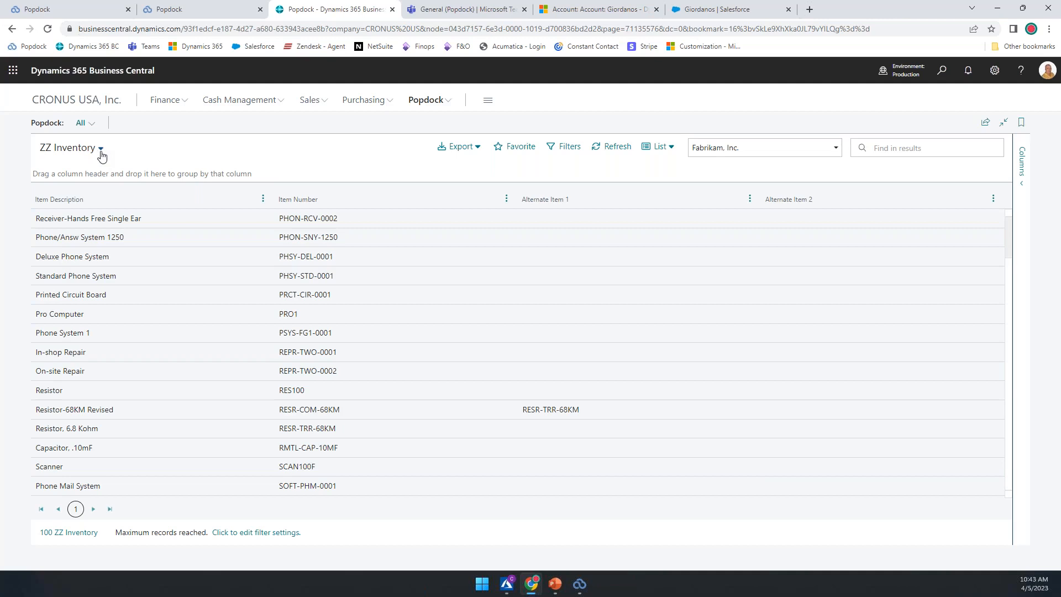
Open the Customers list under Sales, search for "aaron" and open the customer card of Aaron Fitz Electrical
click(322, 105)
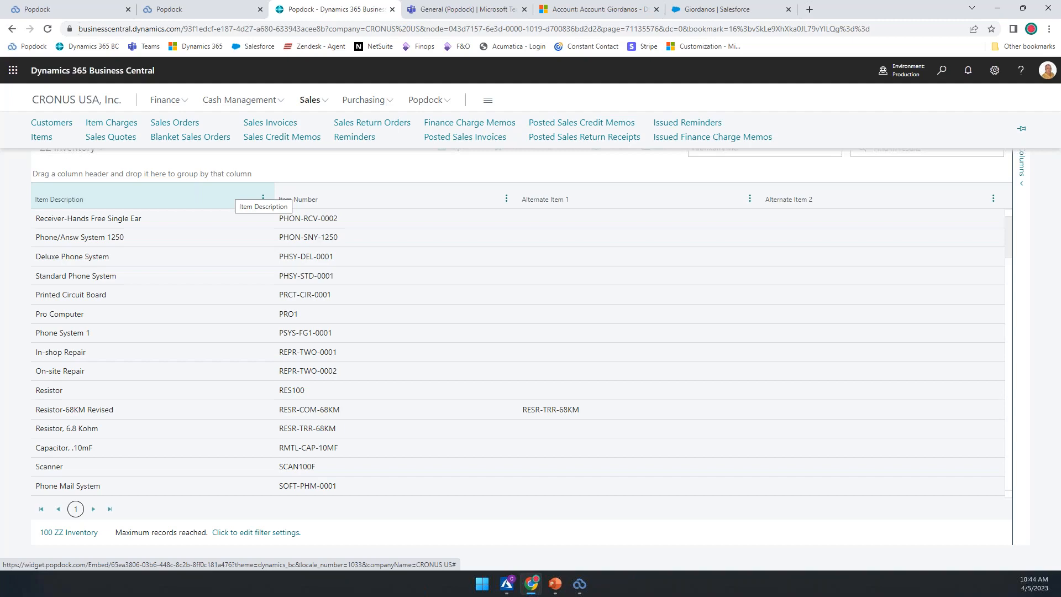
click(51, 122)
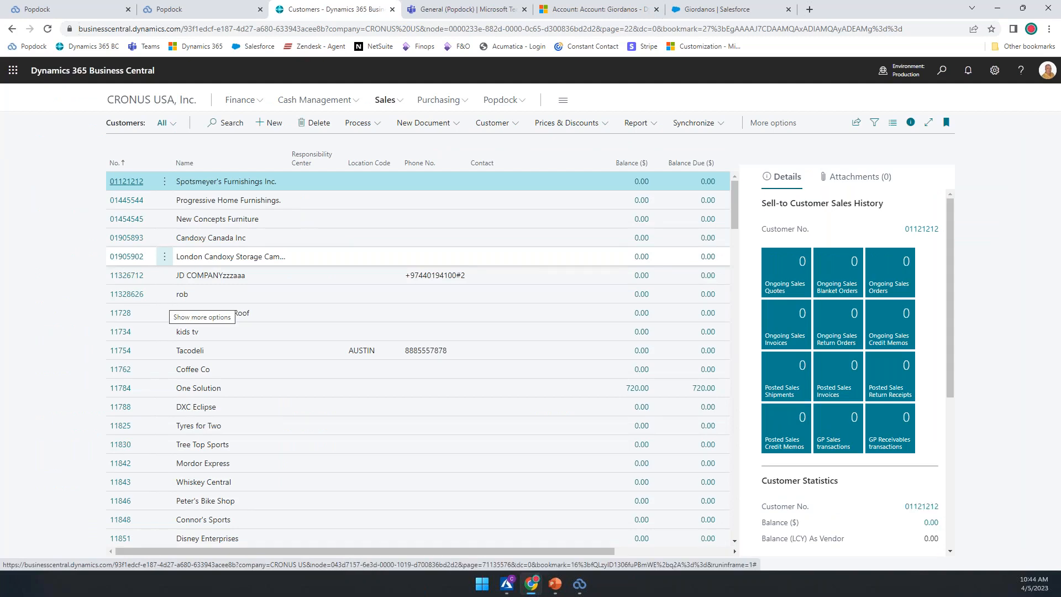
click(228, 123)
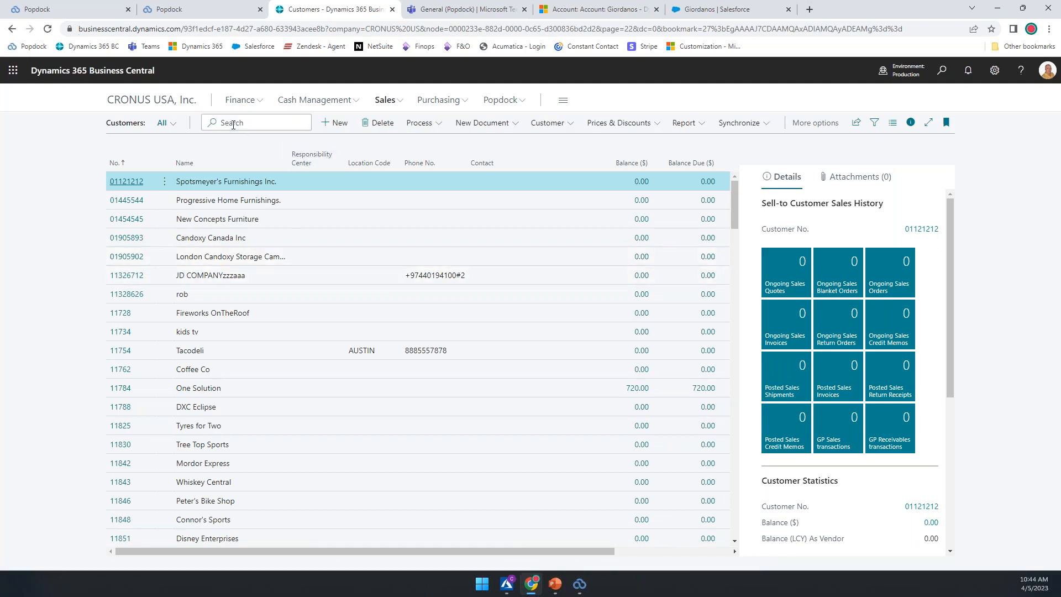
text(aaron)
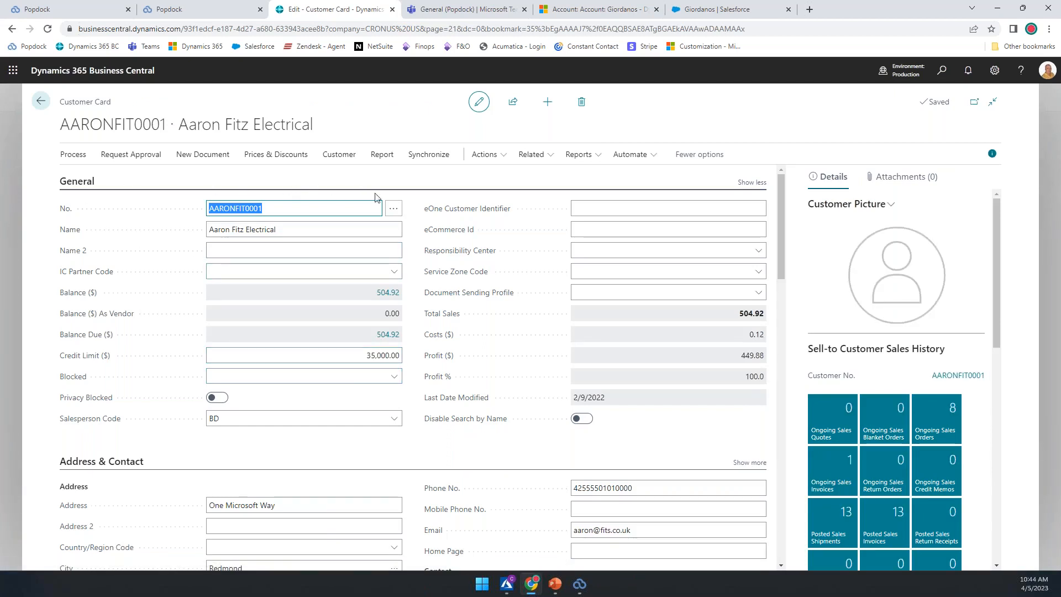
Examine the combined GP and BC sales lines under Additional Detail on the customer card, comparing the source connector of each line
scroll(418, 457, down, 12)
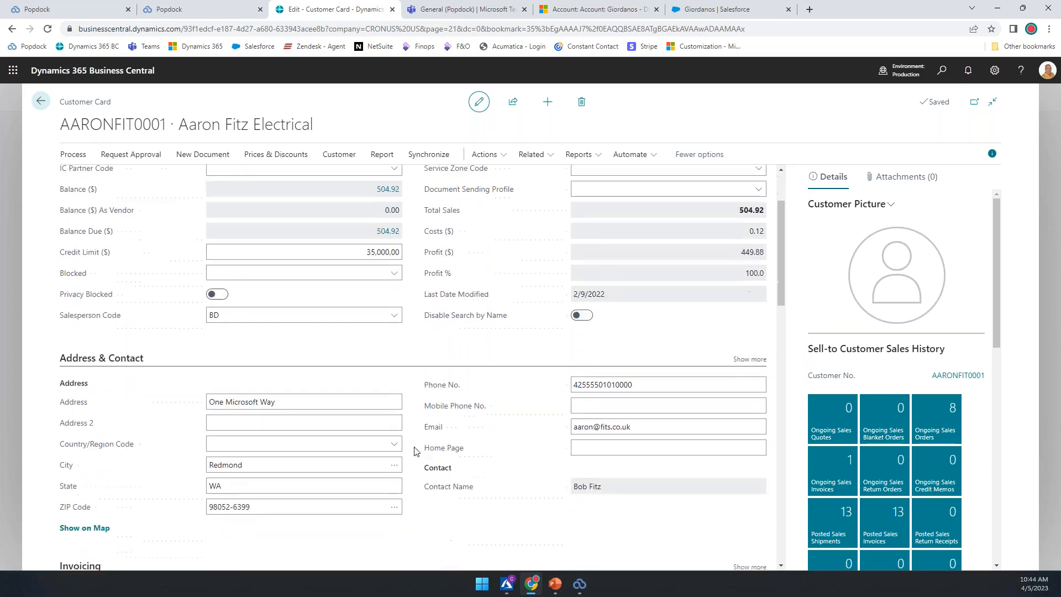
scroll(421, 450, down, 1)
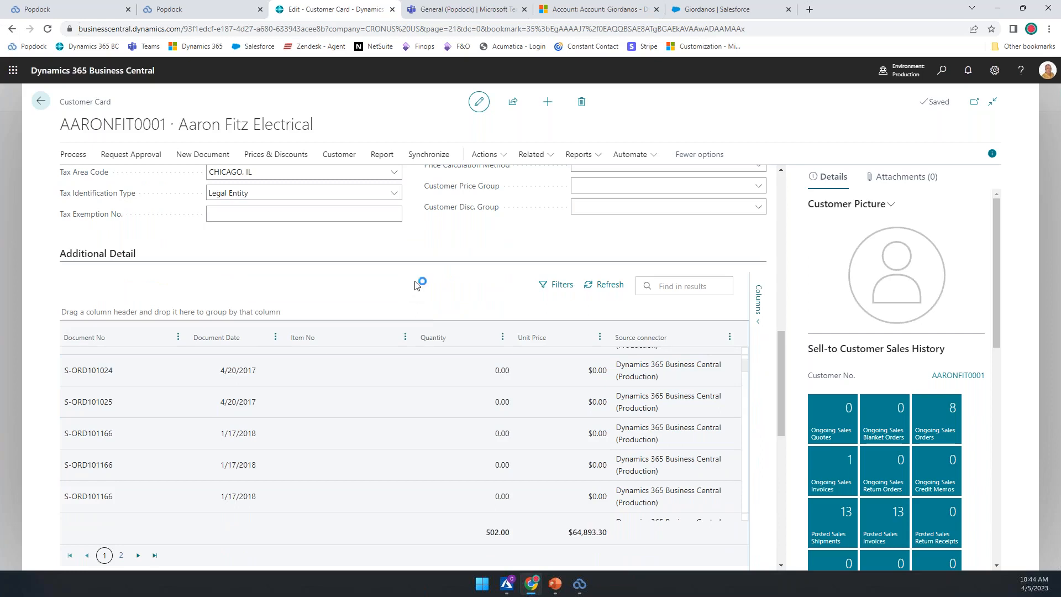
scroll(420, 283, down, 1)
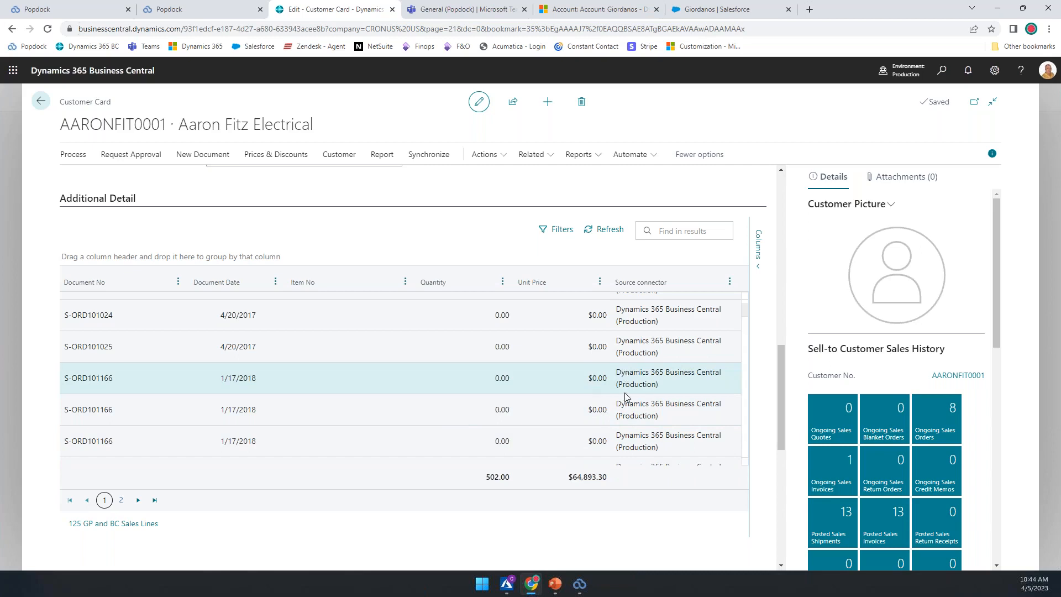
scroll(627, 398, down, 5)
scroll(628, 398, down, 1)
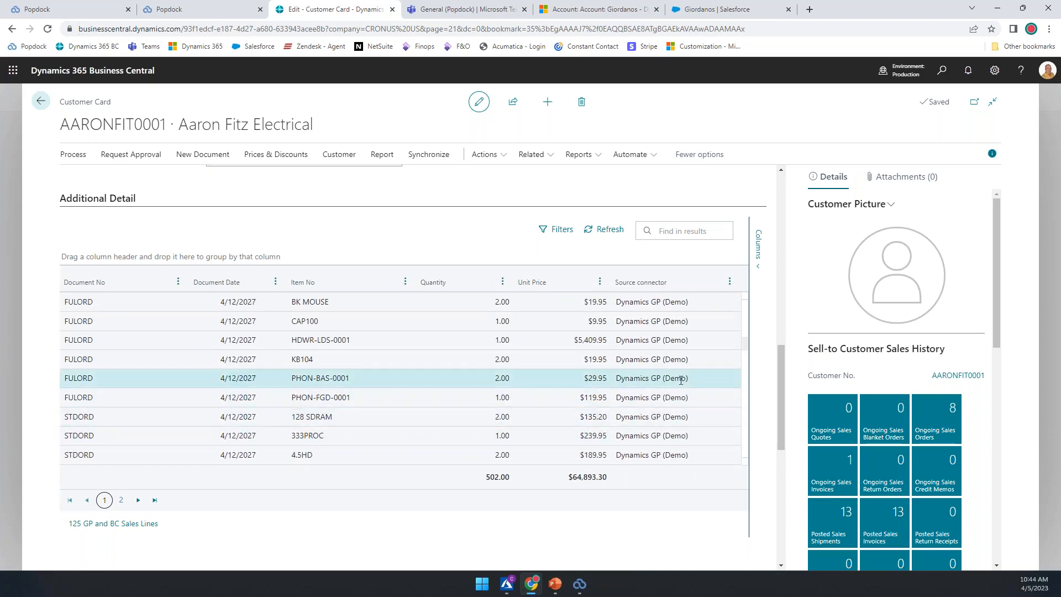
click(679, 379)
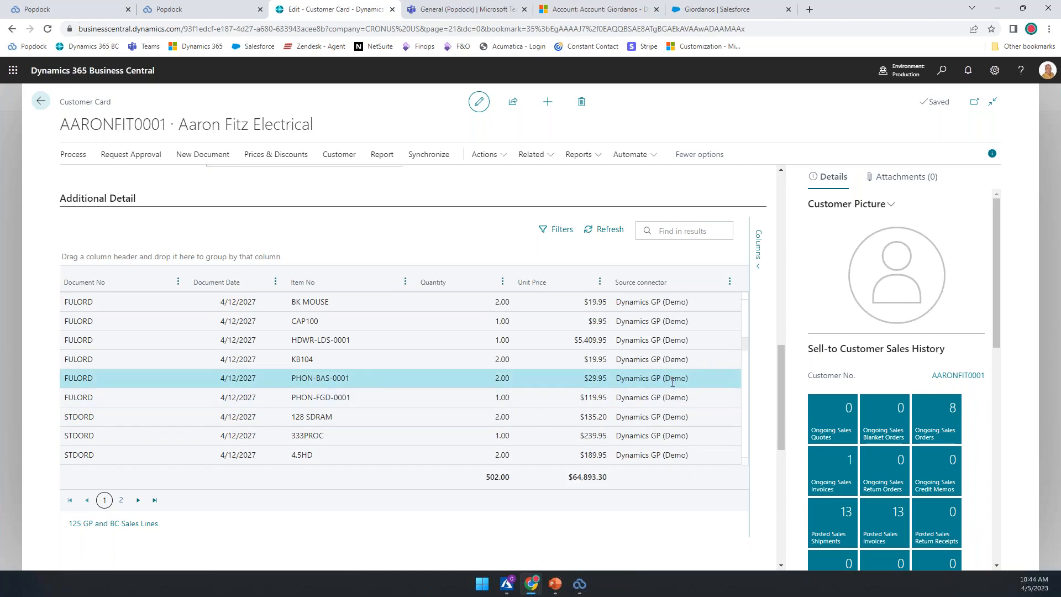
scroll(673, 382, down, 1)
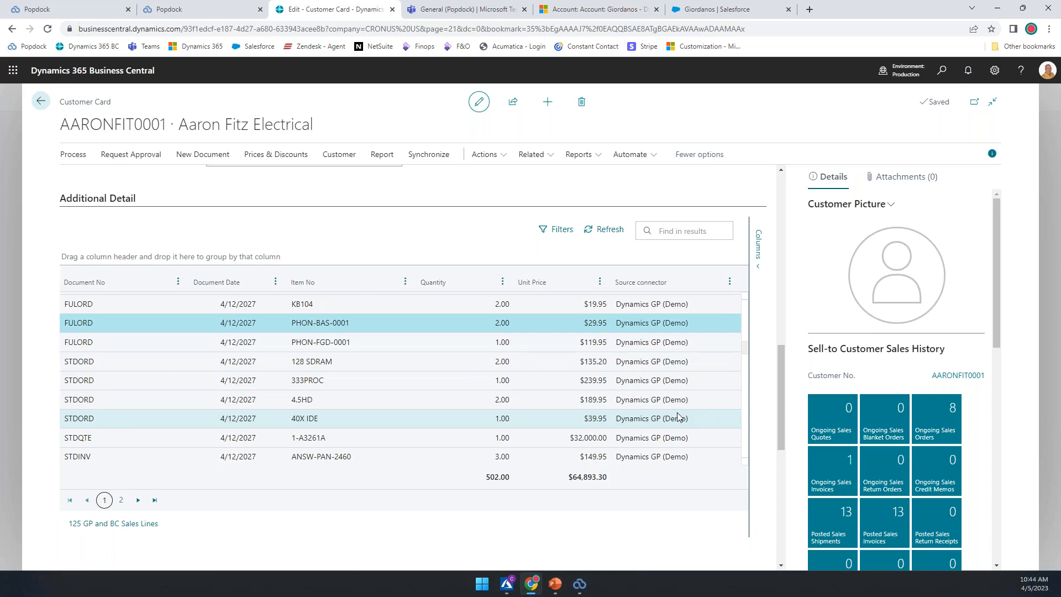
scroll(678, 415, up, 5)
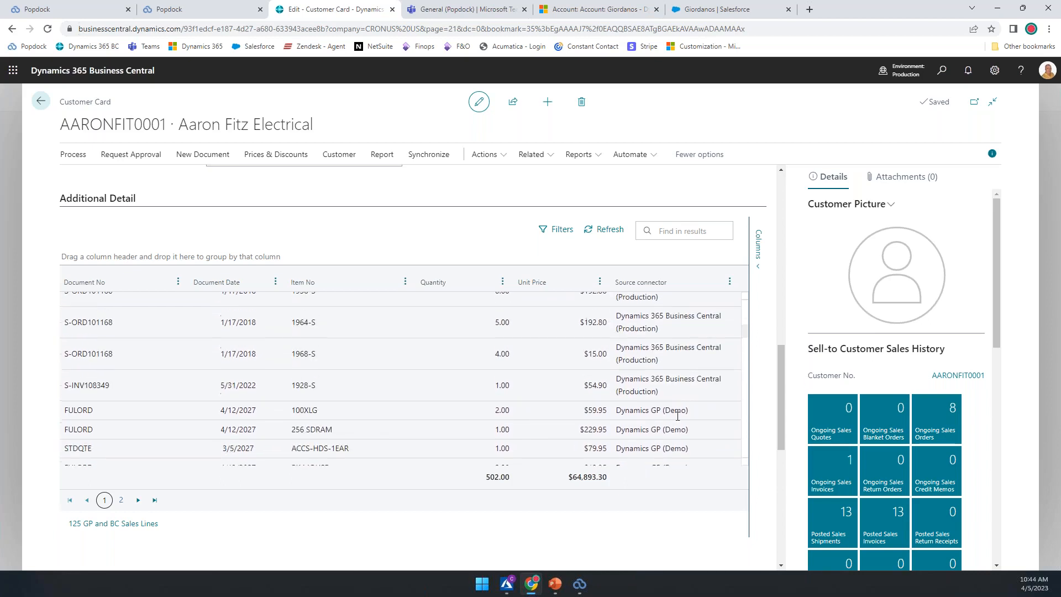
click(685, 389)
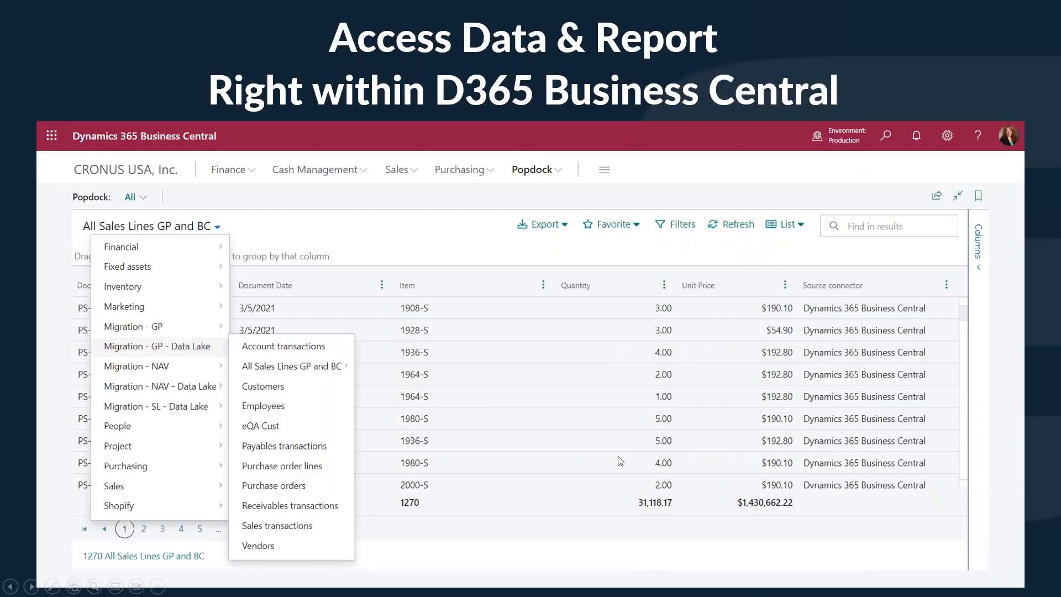
click(619, 457)
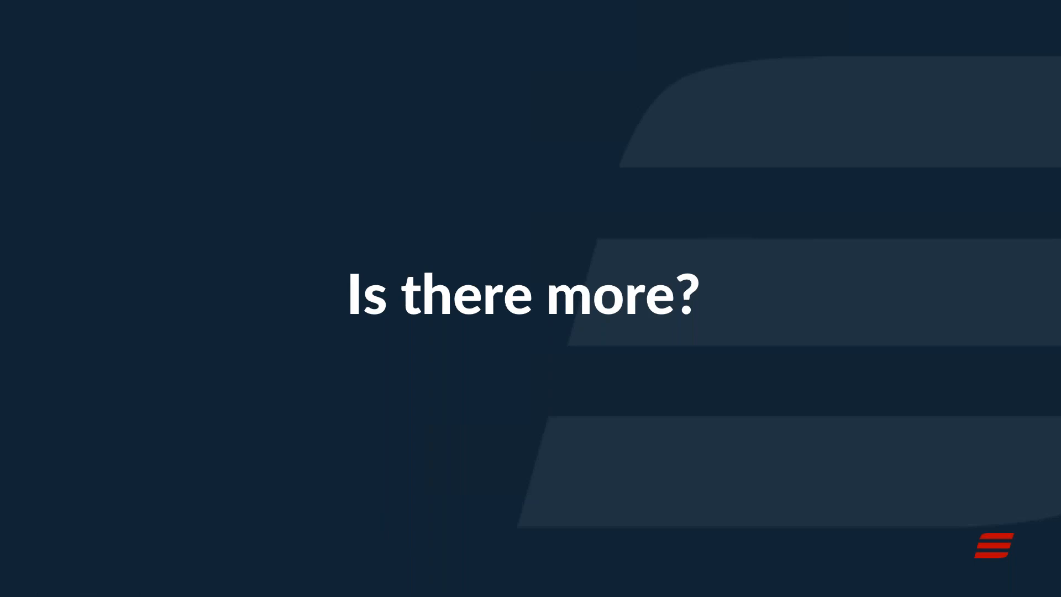
Switch to Popdock's query builder for the Sales by salesperson list and browse the tables available to join from Sales Line
key(alt+Tab)
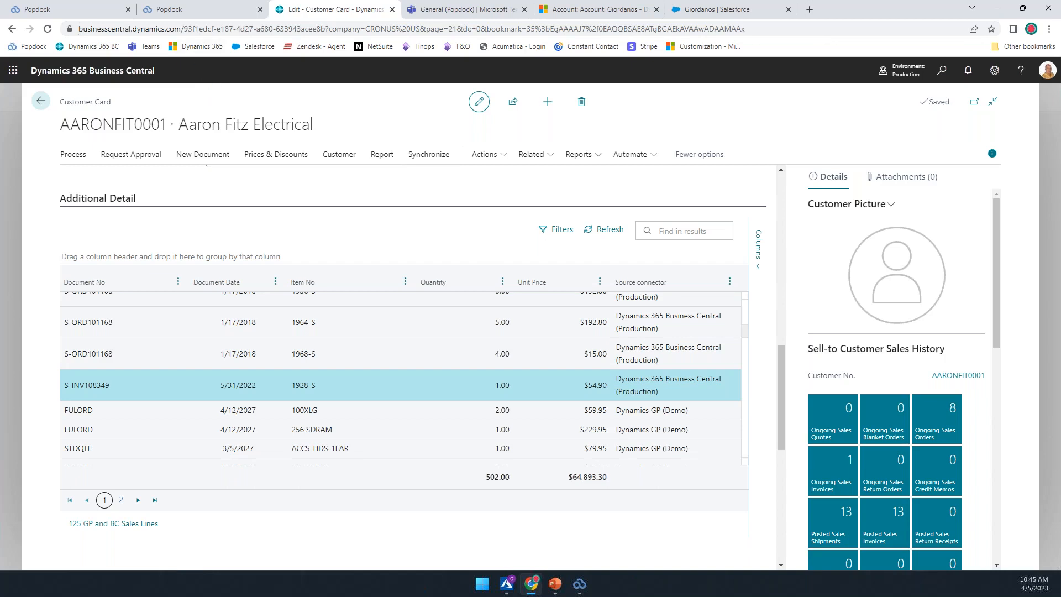
click(180, 9)
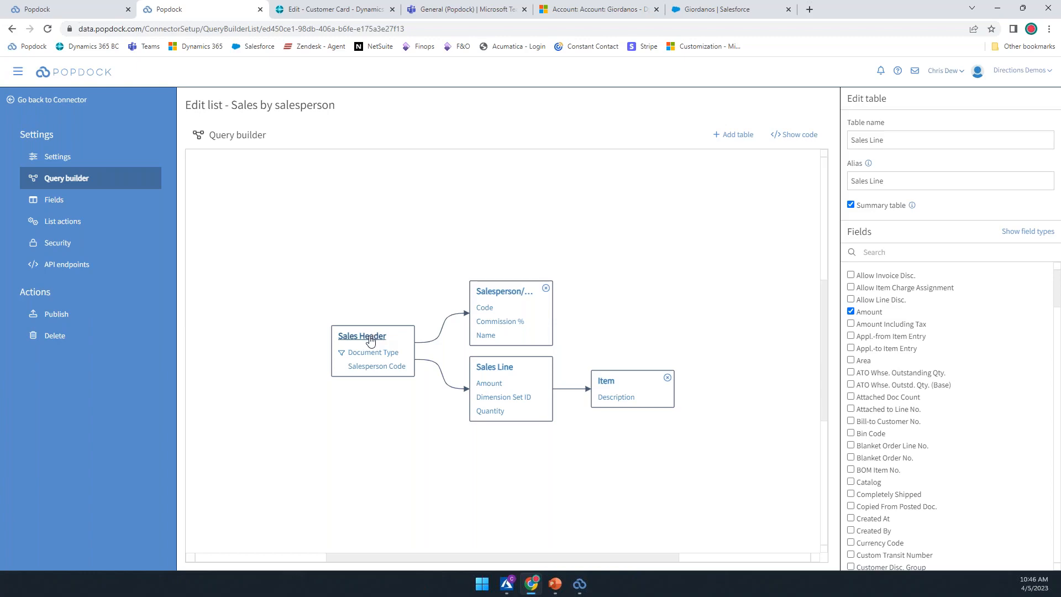
click(738, 136)
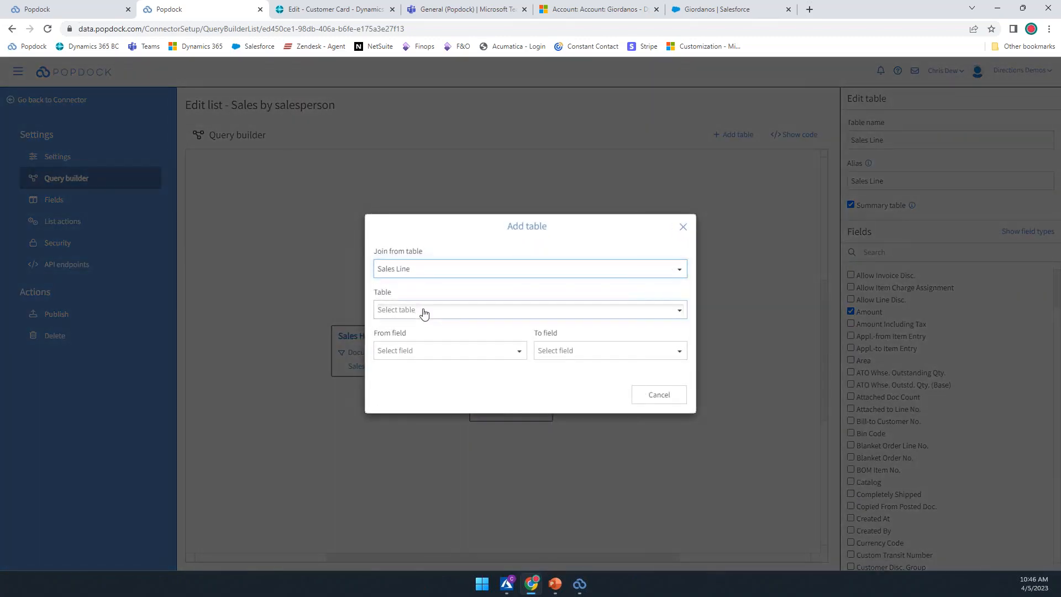
click(424, 310)
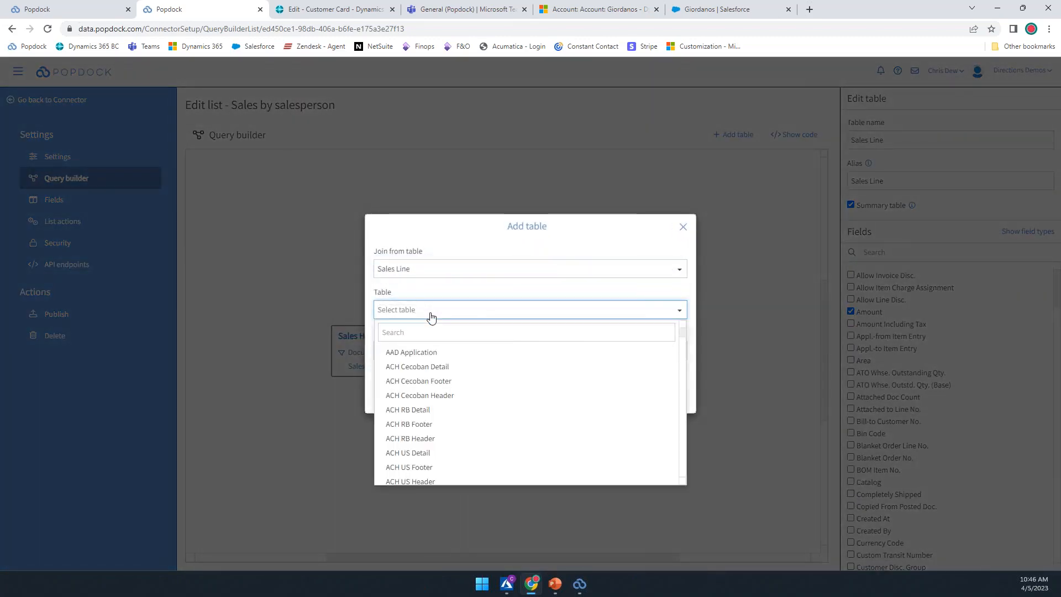
drag(682, 330, 682, 483)
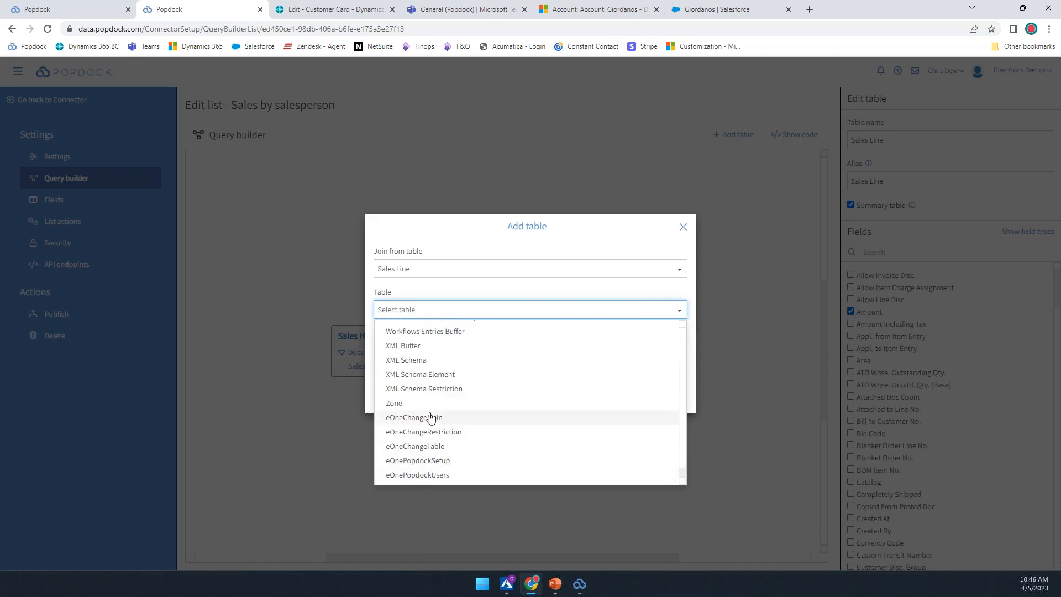
click(669, 288)
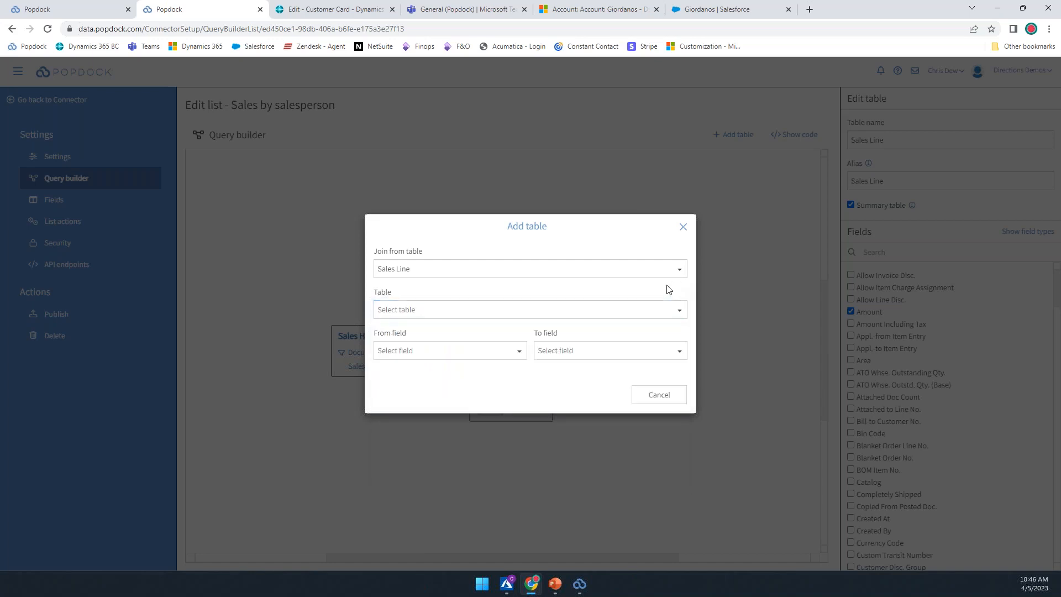
Close the table join dialog without adding a table and examine the Sales Header fields and the restriction on its Document Type field
click(663, 395)
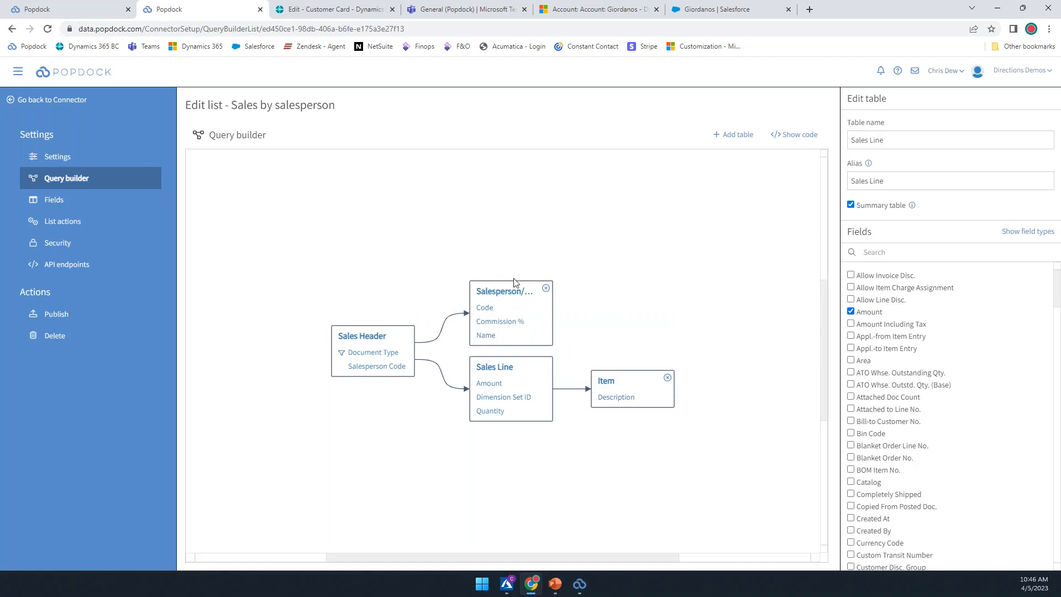
click(363, 337)
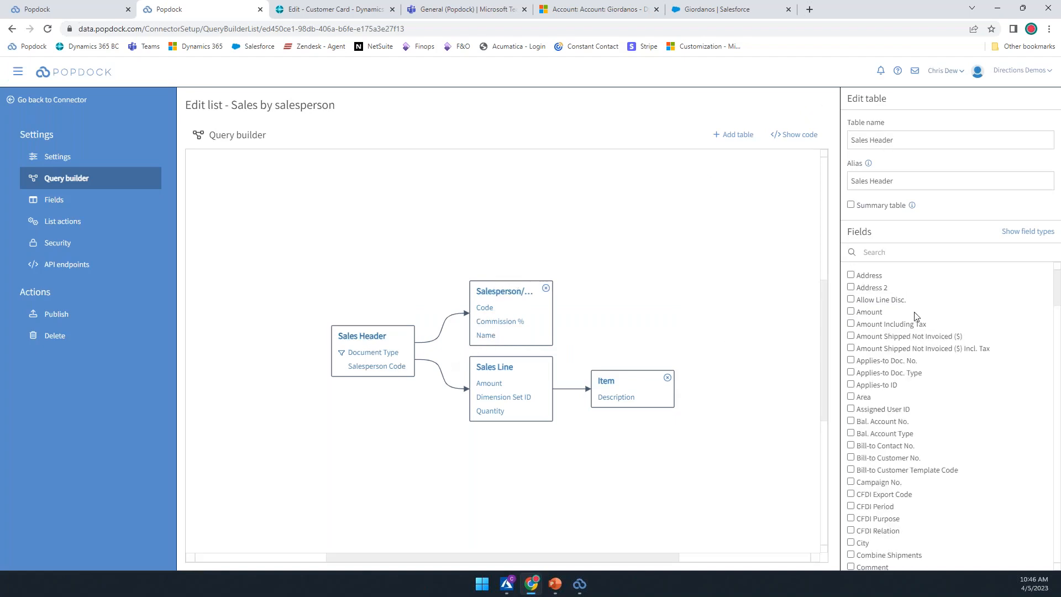
click(380, 355)
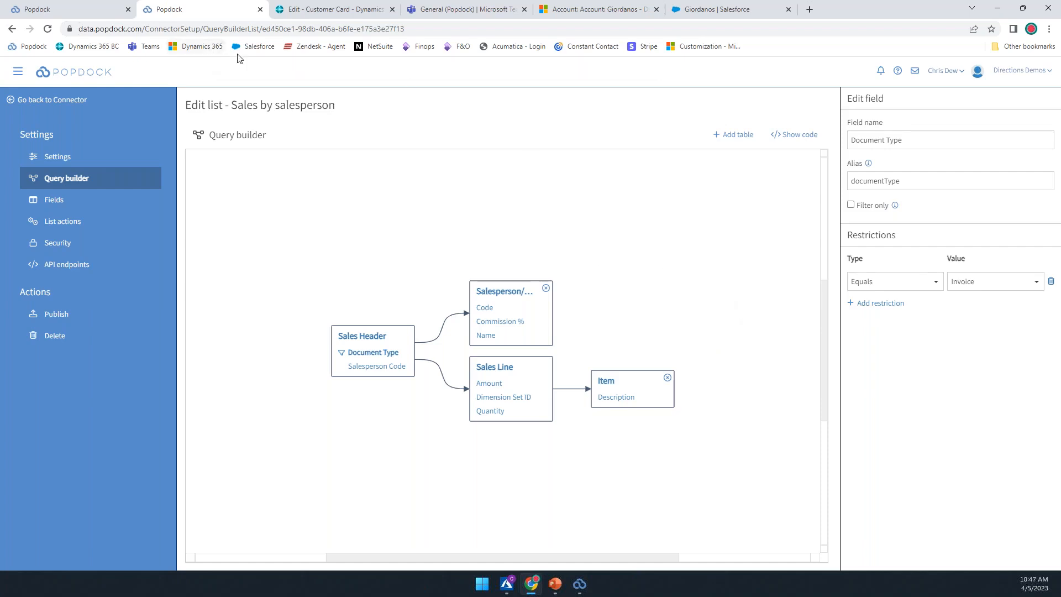
Switch to Business Central, leave the customer card for the home page and open Popdock's Purchase transactions list
click(324, 12)
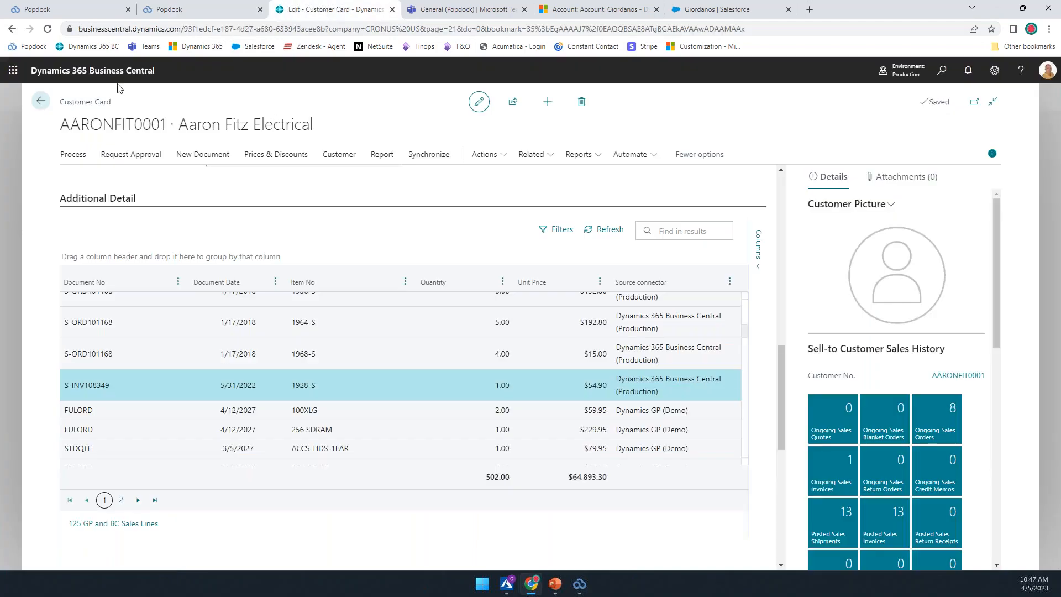
click(40, 101)
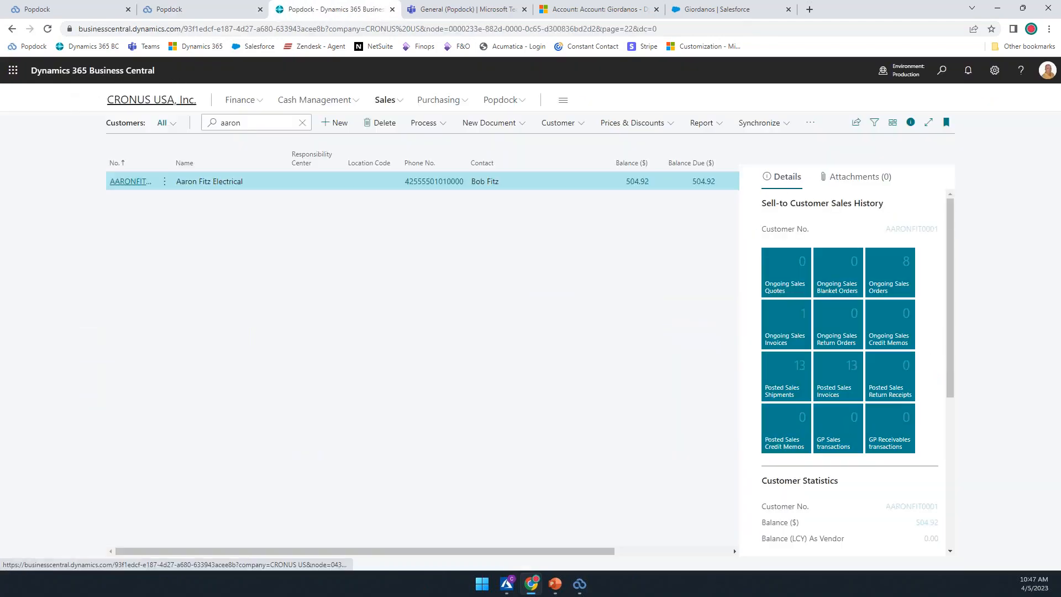
click(147, 103)
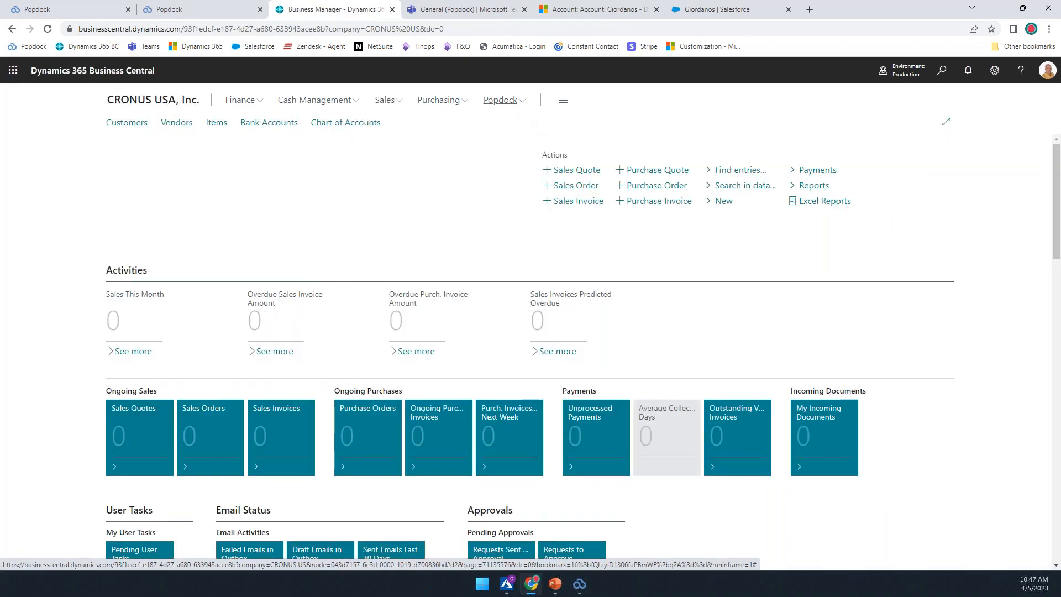
click(501, 100)
click(128, 127)
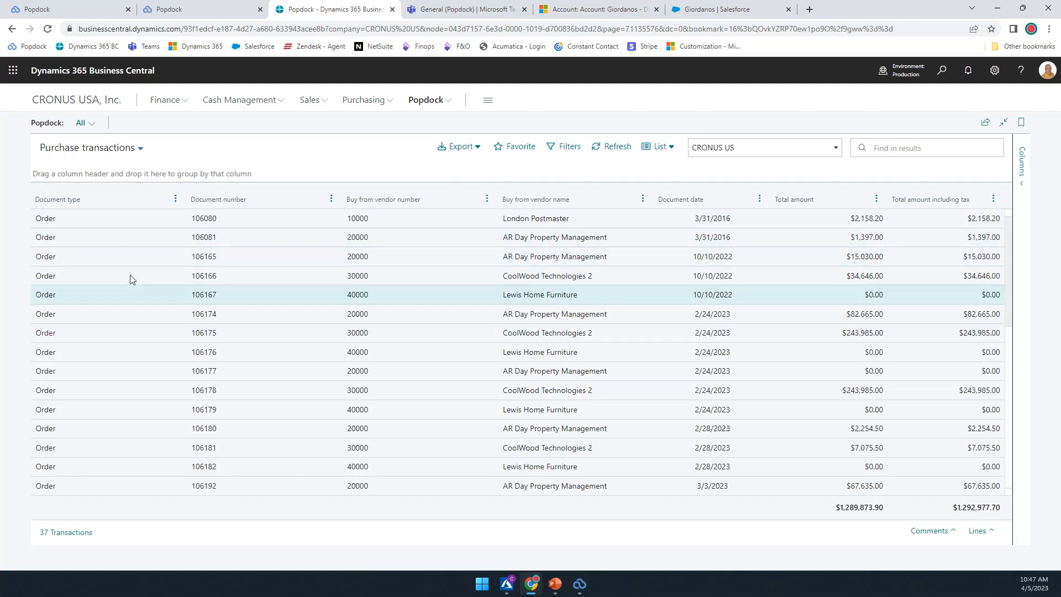
Include the company CRONUS EU alongside CRONUS US in the Purchase transactions list
click(739, 149)
click(749, 206)
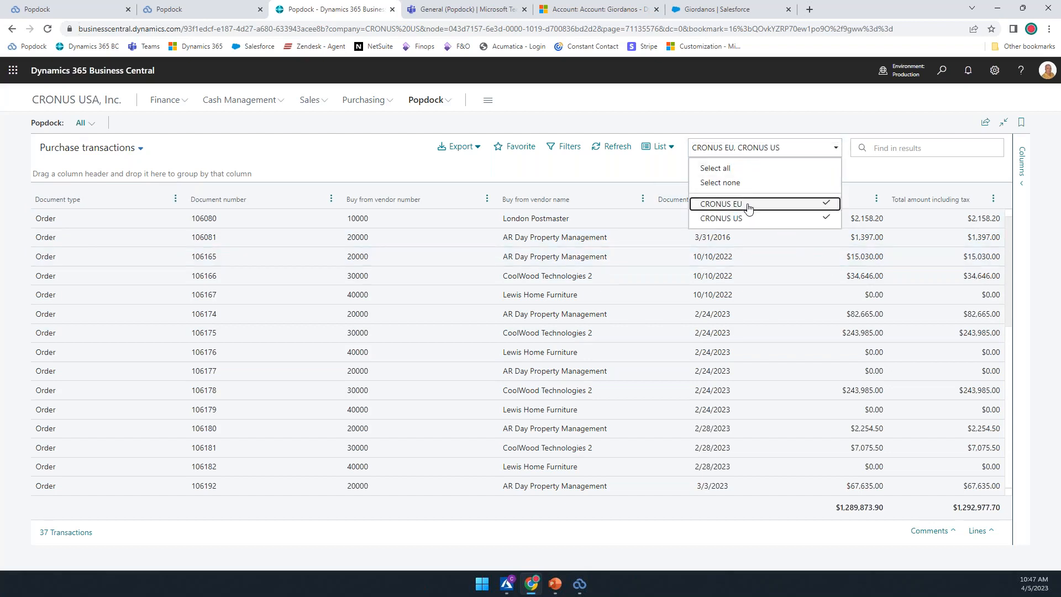
click(642, 166)
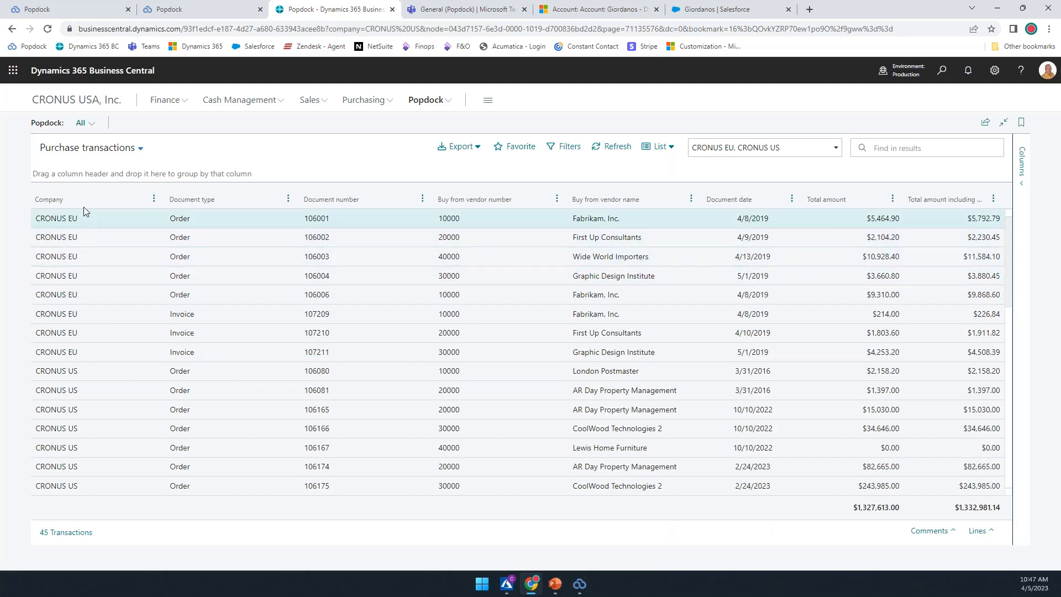
Group the purchase transactions by Company to inspect the CRONUS EU and CRONUS US groups, and remove the grouping
drag(84, 206, 95, 176)
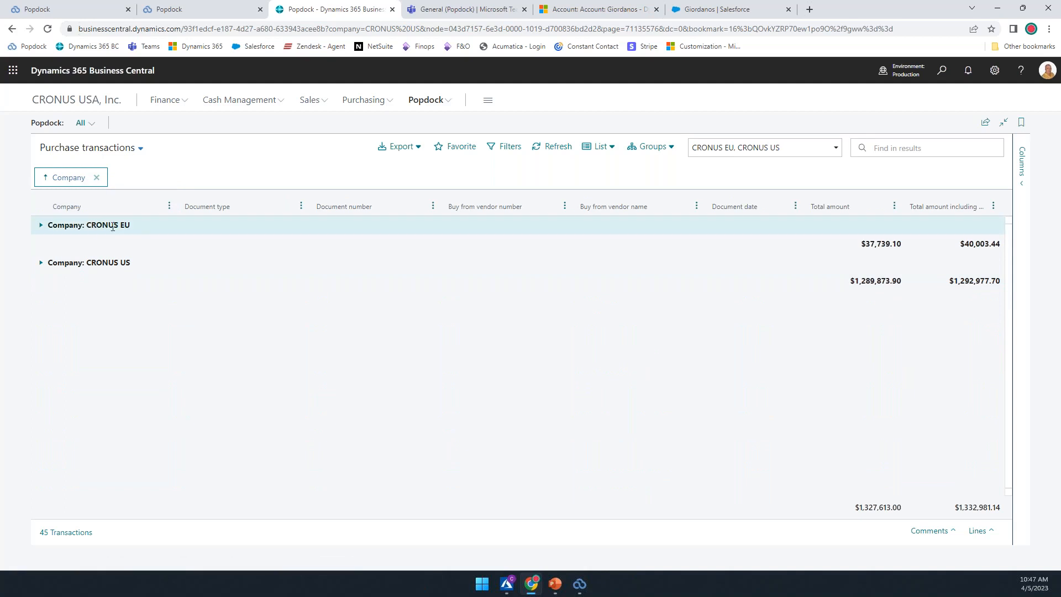
click(40, 225)
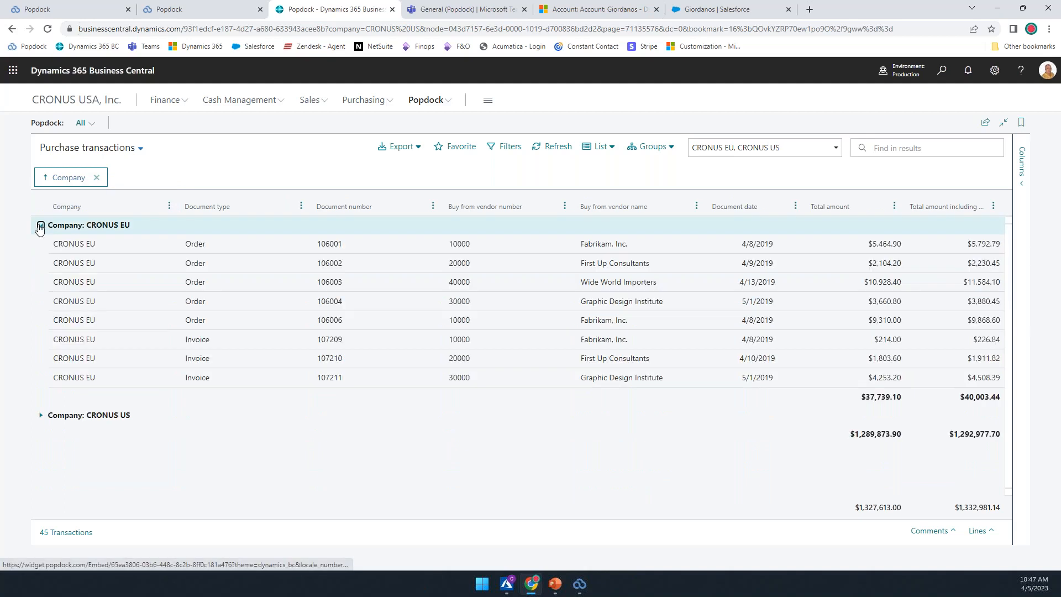
click(40, 226)
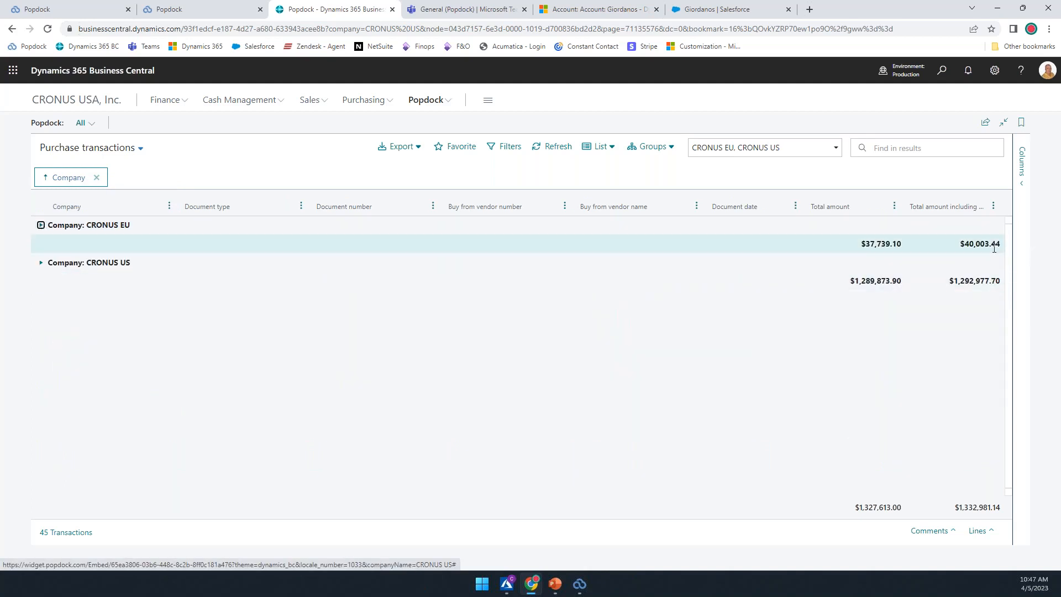
click(40, 263)
click(40, 263)
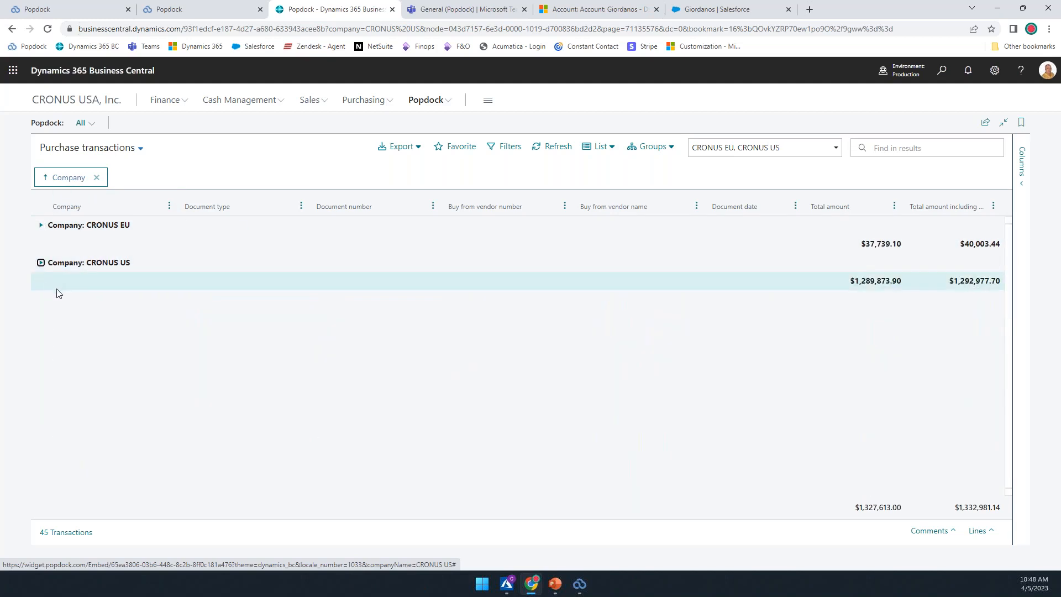
click(97, 178)
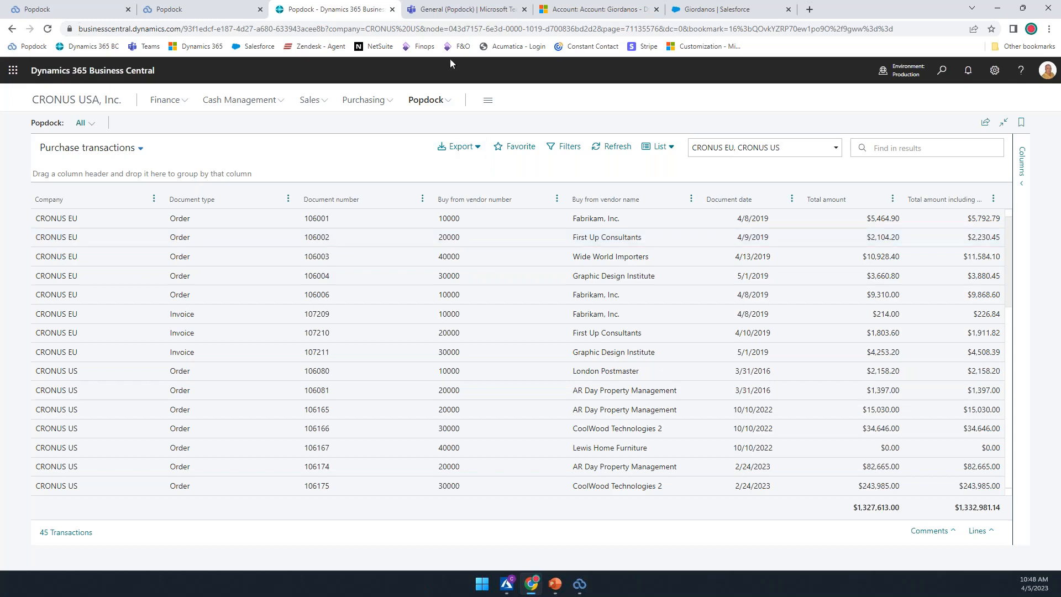
View the Projects list embedded in Microsoft Teams and the ERP Orders of the Giordanos account in Dynamics 365 Sales Hub
click(450, 12)
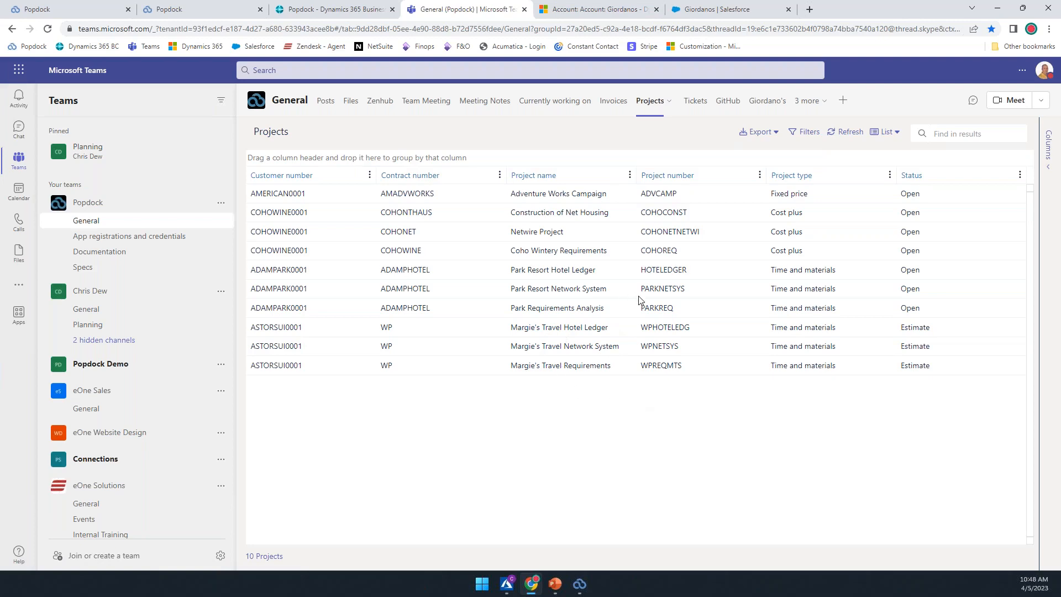
click(605, 9)
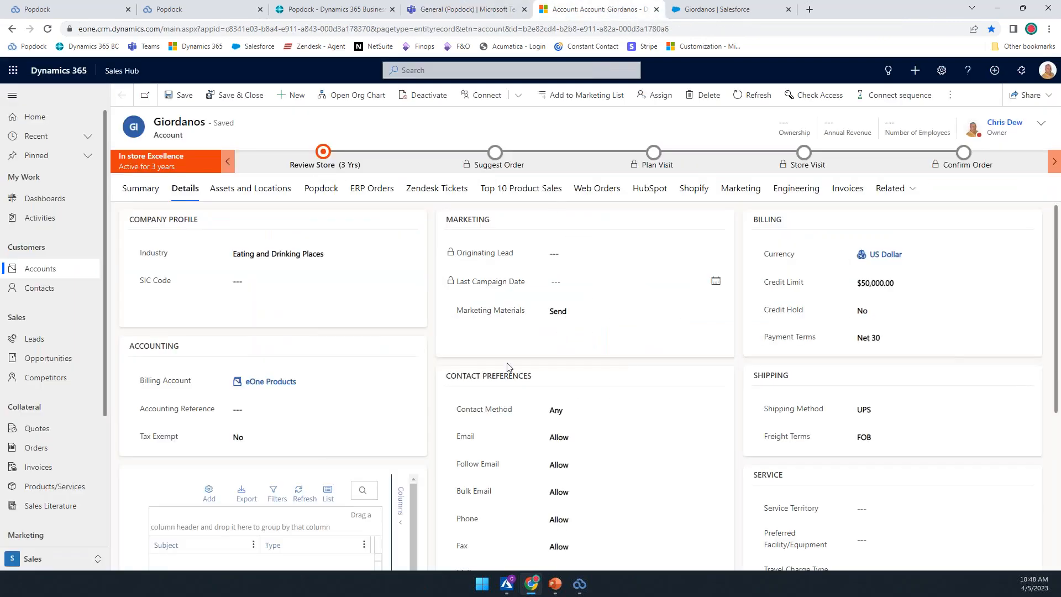
click(363, 190)
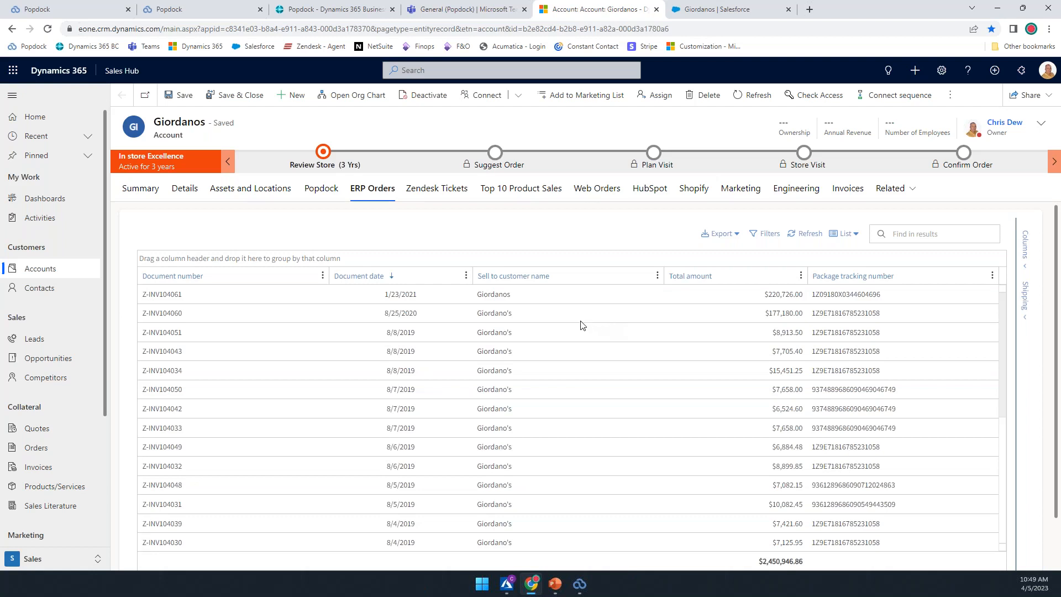
Switch to Salesforce and view the ERP Invoices list on the Giordanos account
click(728, 12)
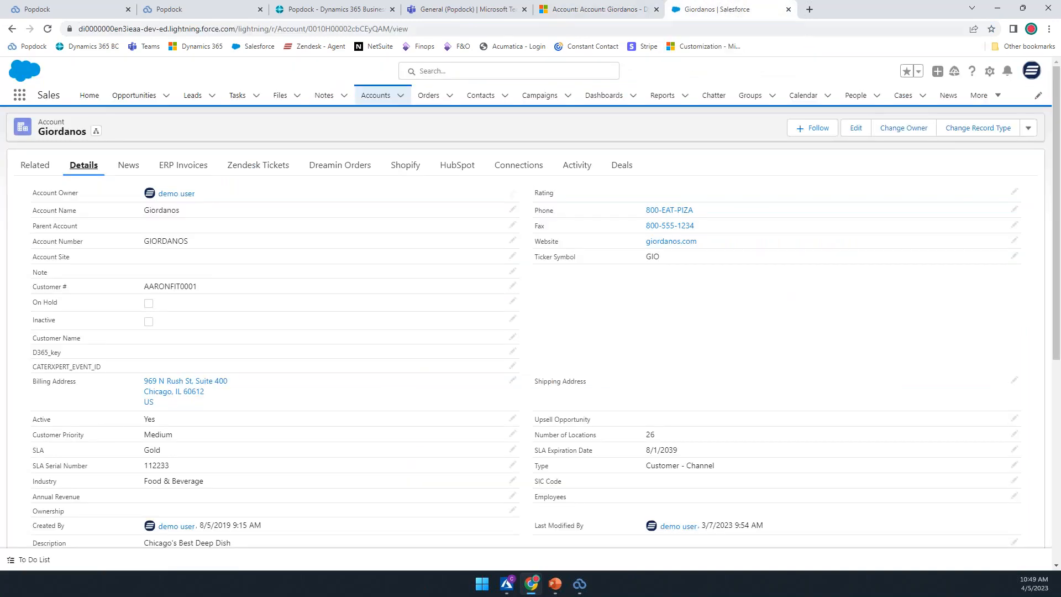
click(193, 178)
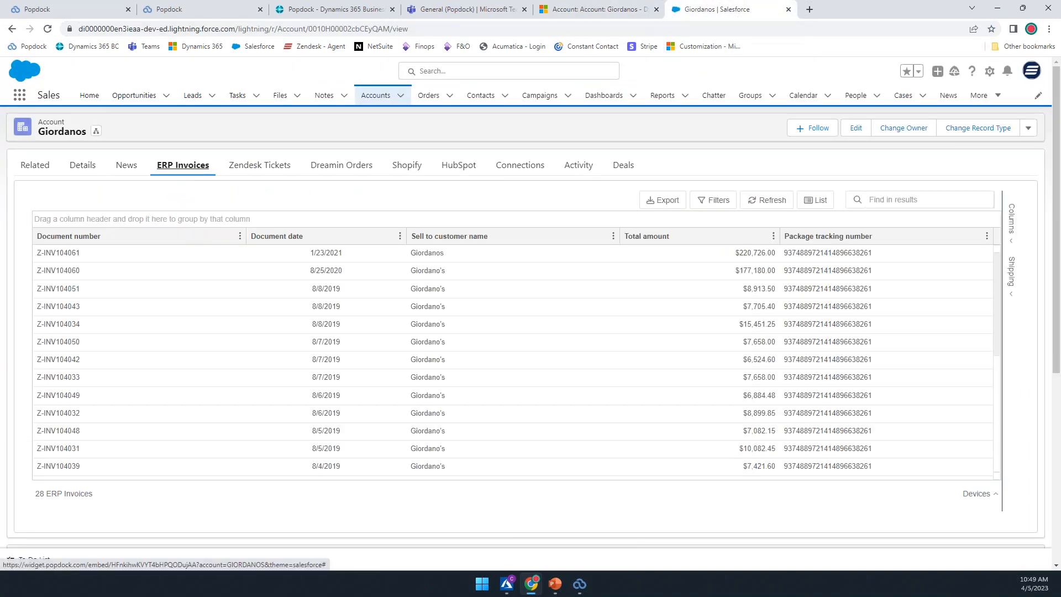